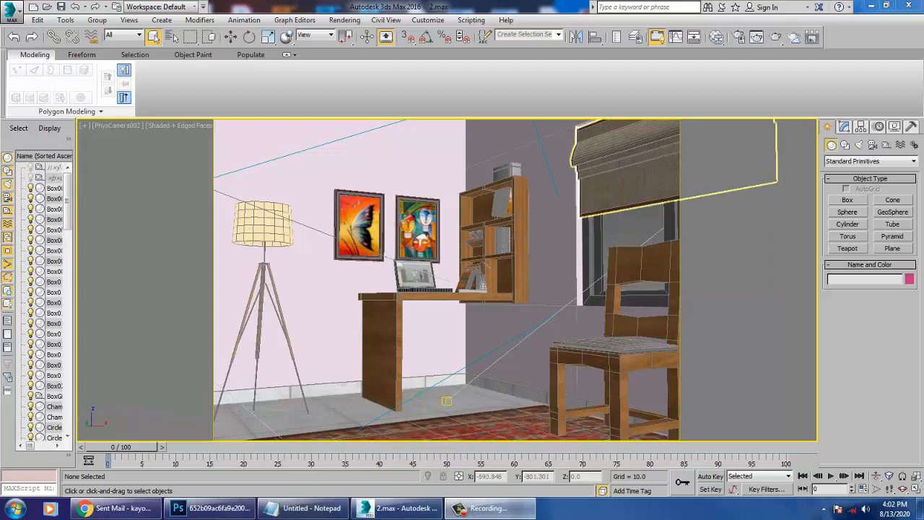
Step: Minimize 3ds Max and close the running Photoshop session without saving any of its open documents
click(872, 7)
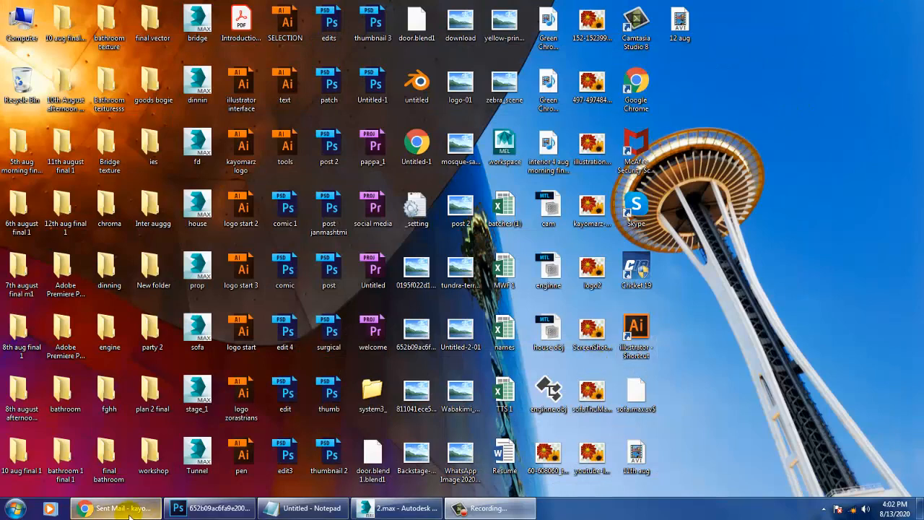
right_click(191, 510)
click(192, 479)
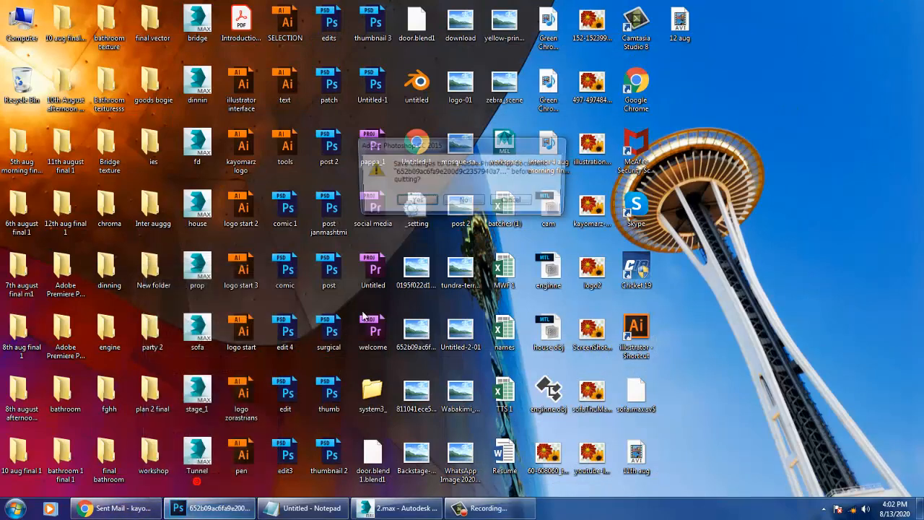
click(462, 202)
click(464, 195)
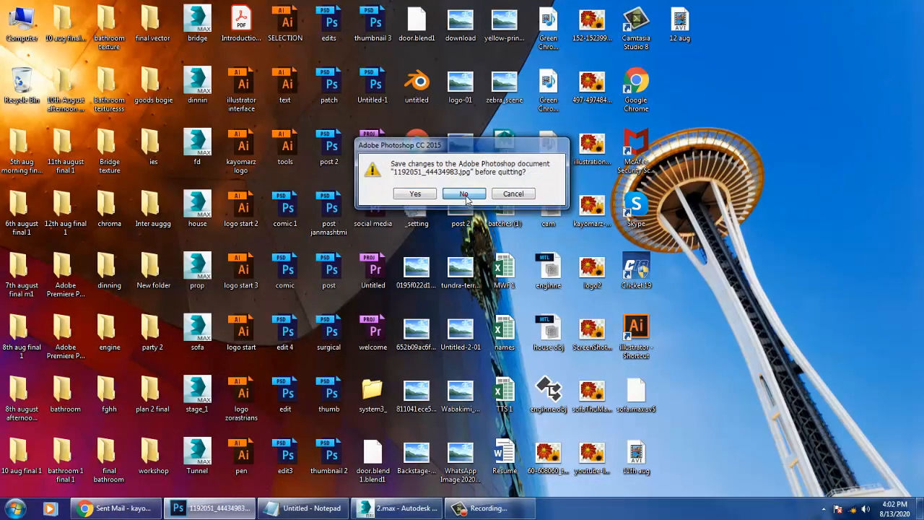
click(464, 194)
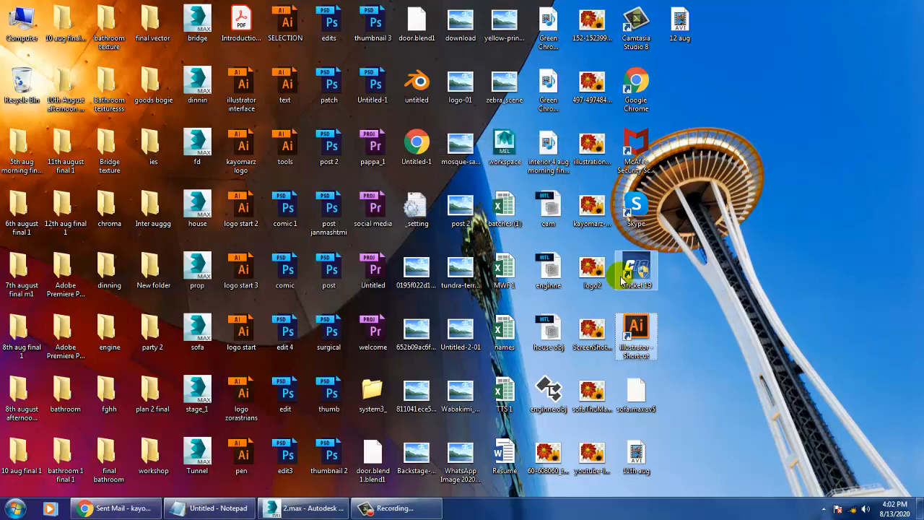
Step: Open the Passes folder inside the desktop's Inter auggg folder and maximize its window
click(153, 211)
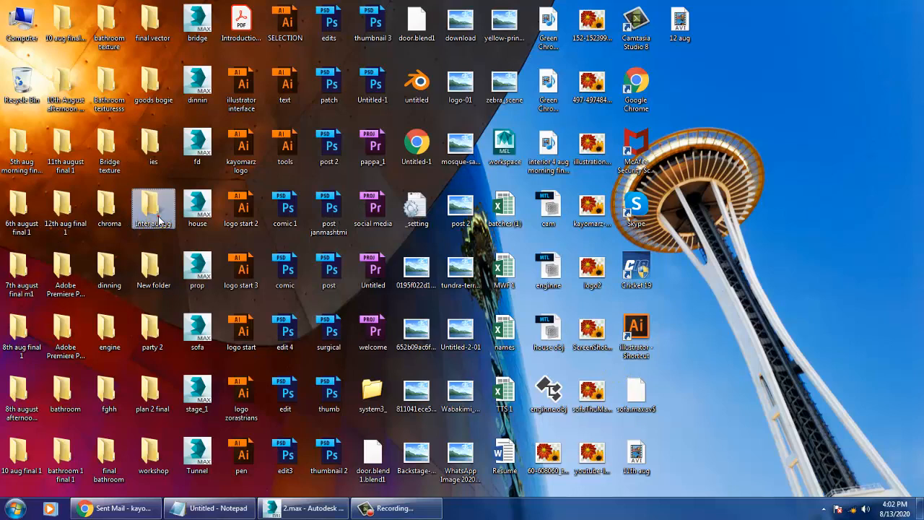
double_click(163, 223)
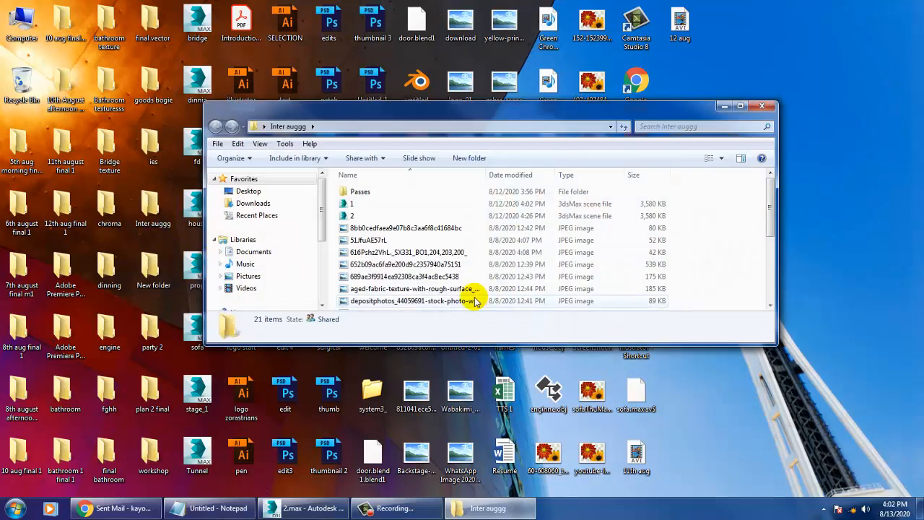
double_click(376, 187)
click(740, 106)
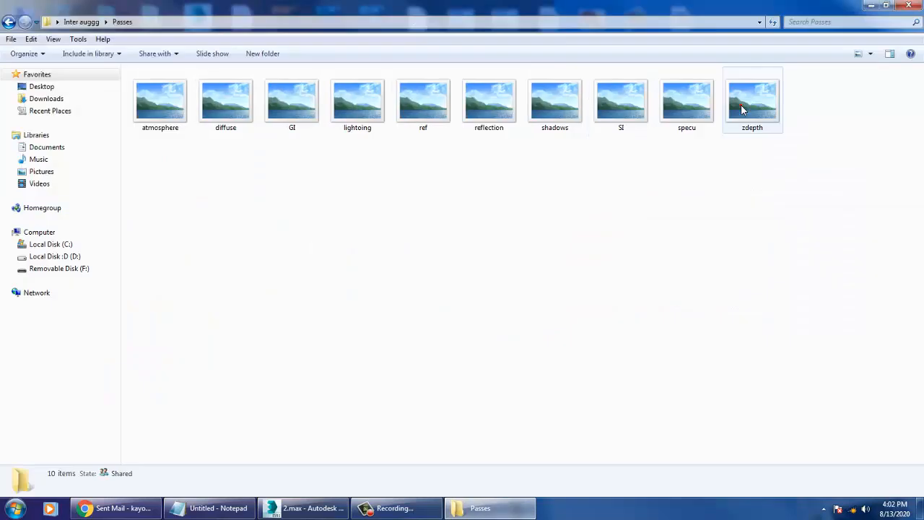
Step: Launch Adobe Photoshop CC 2015 and bring up the Open dialog on the Desktop folder
click(14, 508)
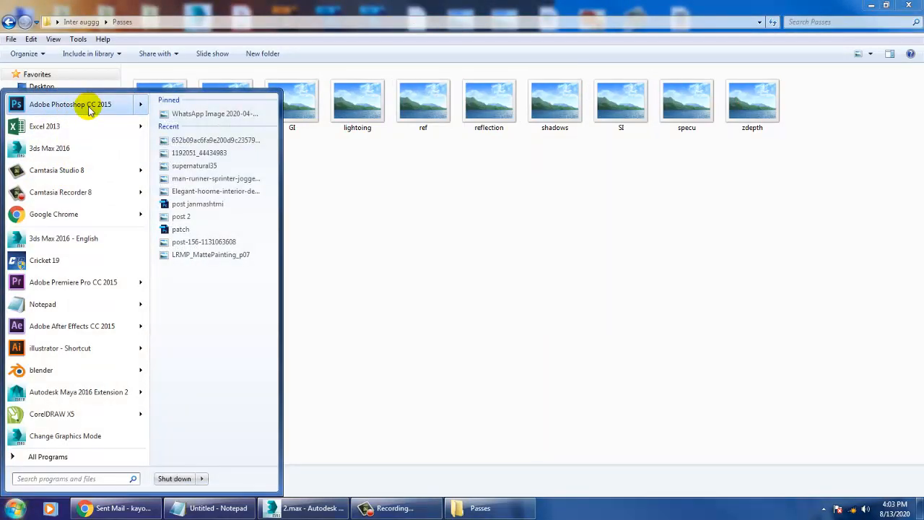
click(87, 105)
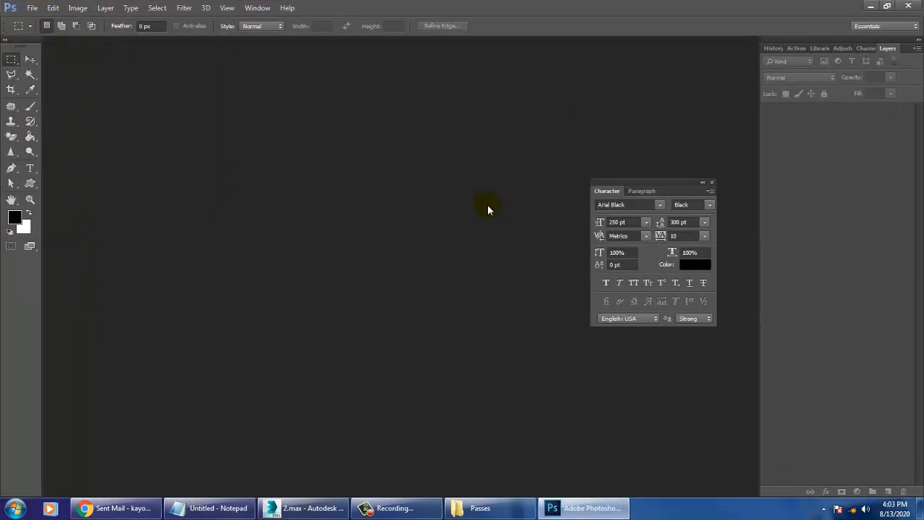
double_click(134, 157)
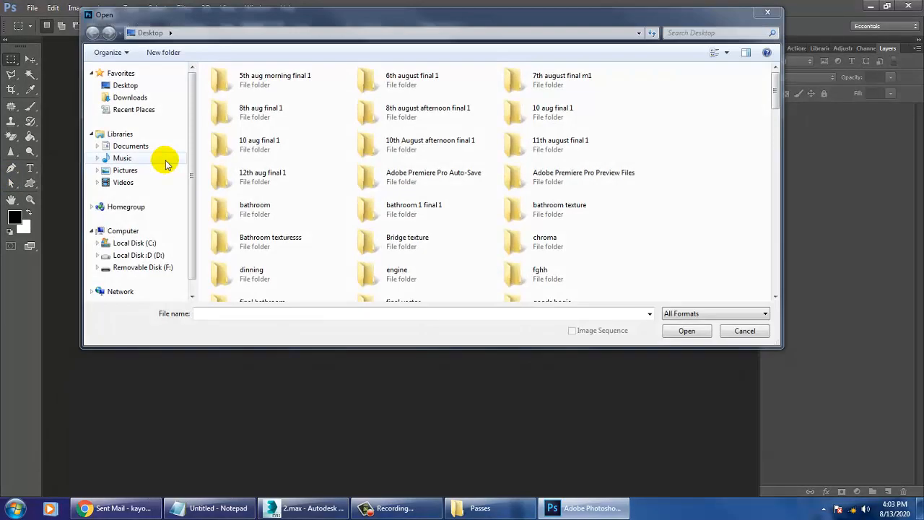
click(121, 86)
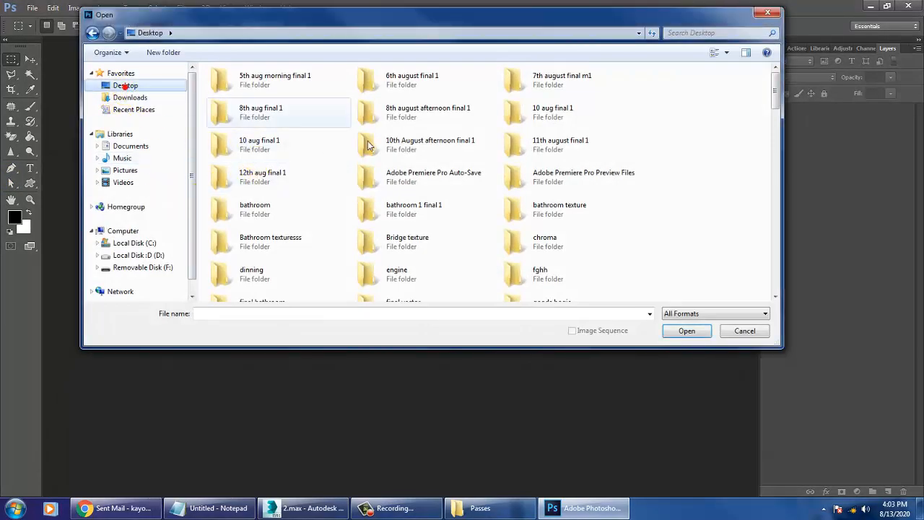
Step: Open all the pass images from the Passes folder inside Inter auggg and bring diffuse.jpg to the front
scroll(401, 142, down, 5)
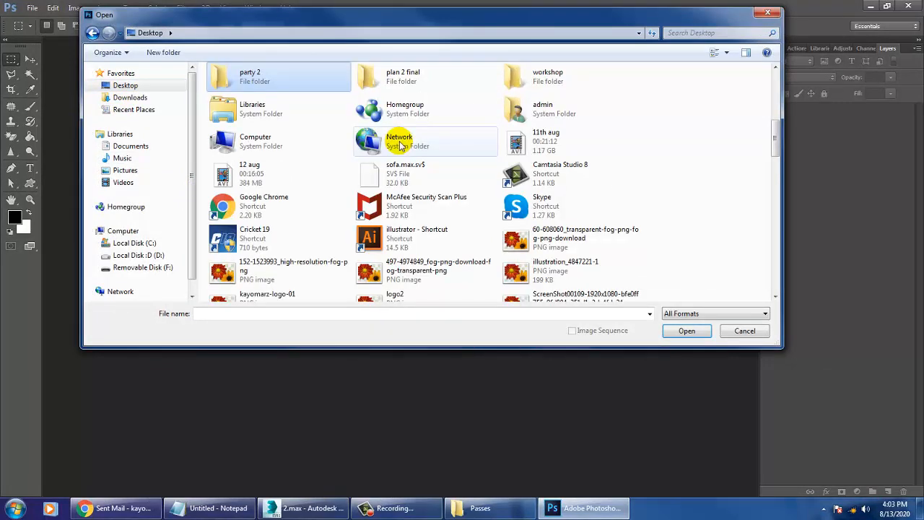
key(i)
key(i)
key(i)
key(i)
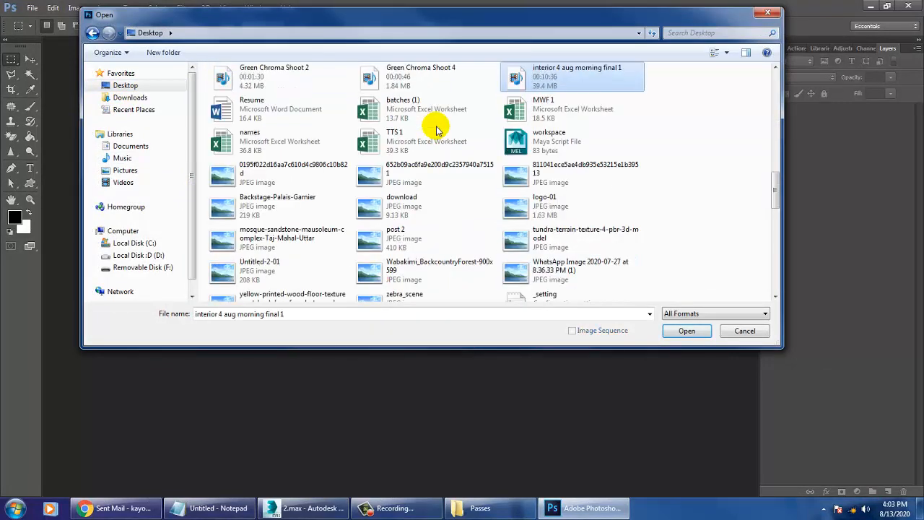
key(i)
key(i)
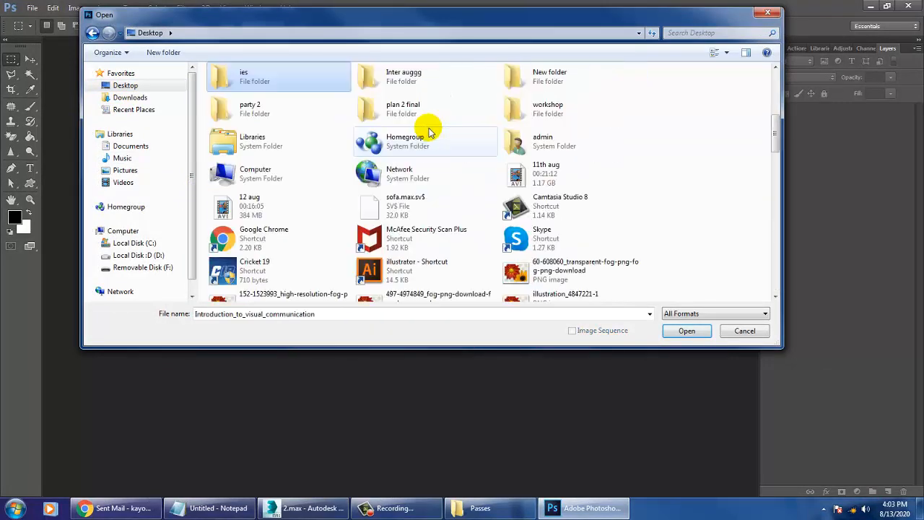
double_click(428, 84)
double_click(234, 98)
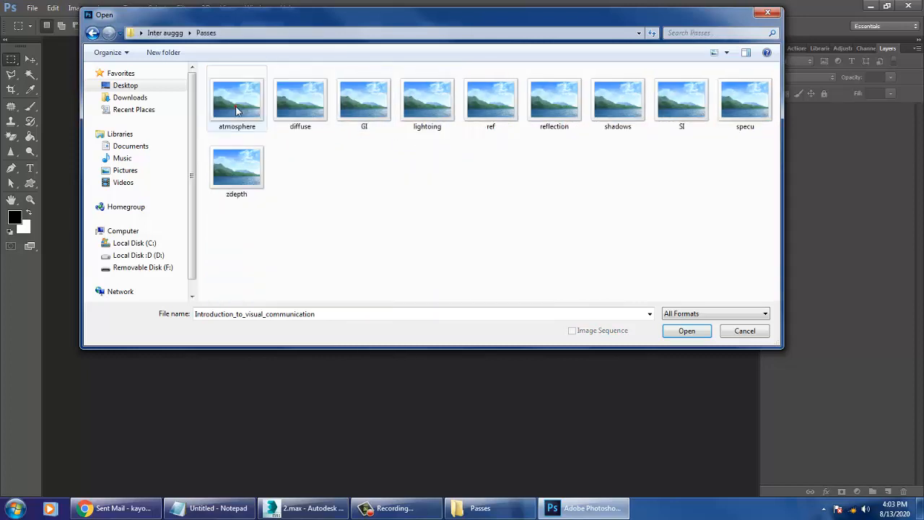
drag(221, 227, 809, 94)
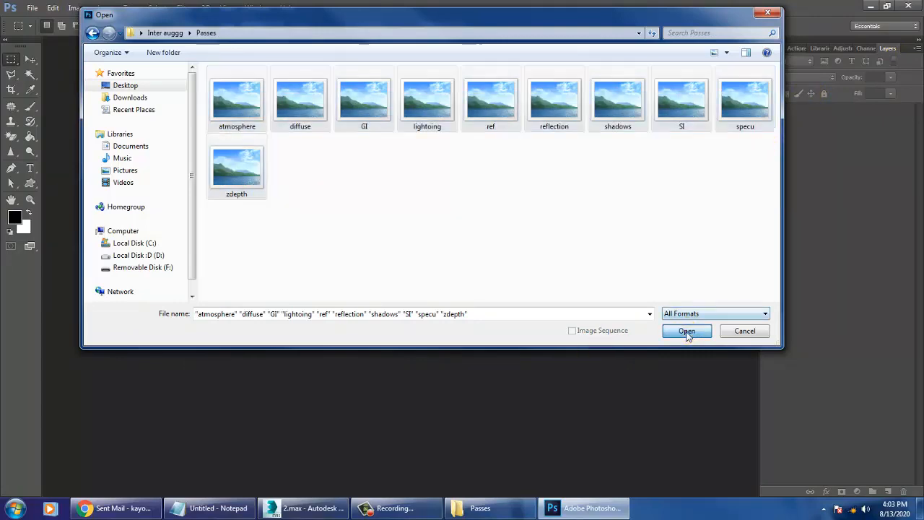
click(686, 331)
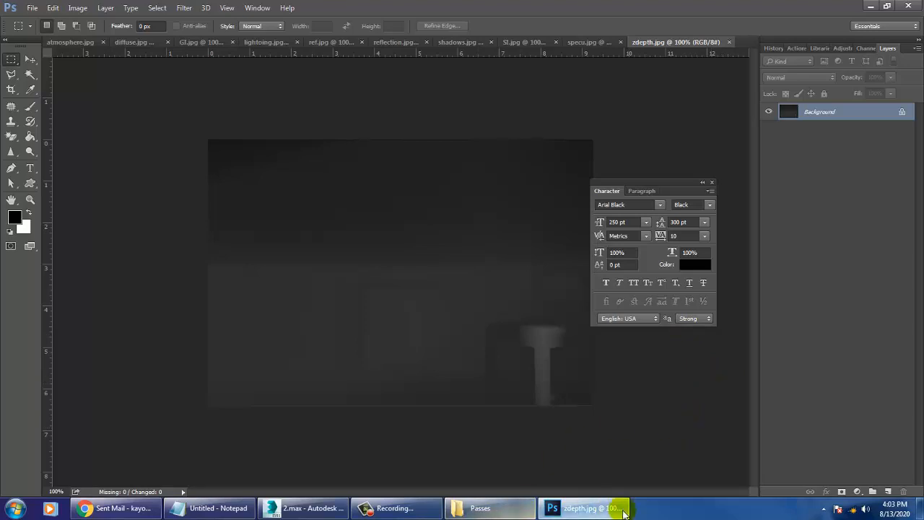
click(81, 44)
click(181, 42)
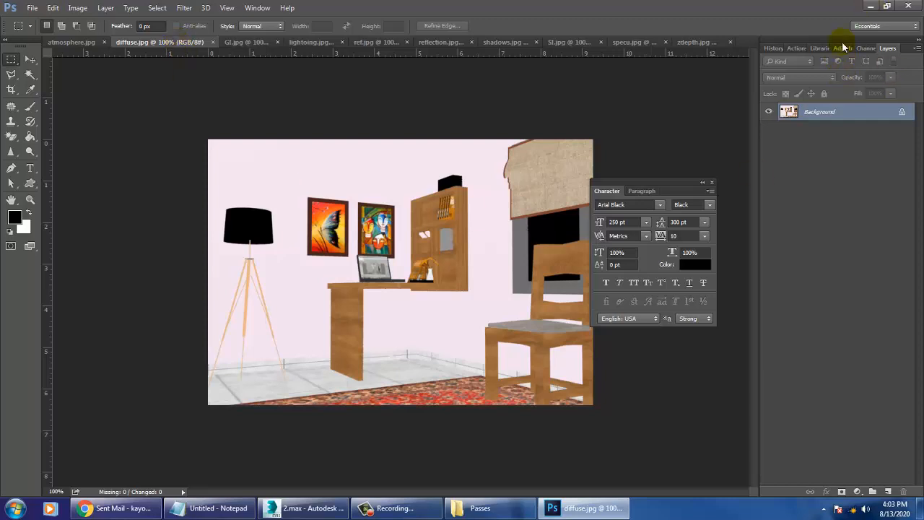
Step: Switch to 3ds Max and select all objects in the 2.max room scene
click(311, 508)
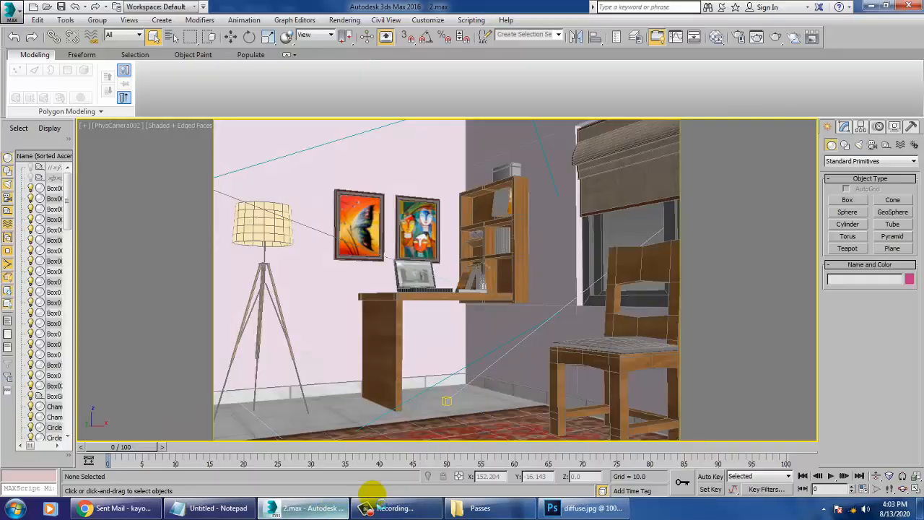
click(508, 170)
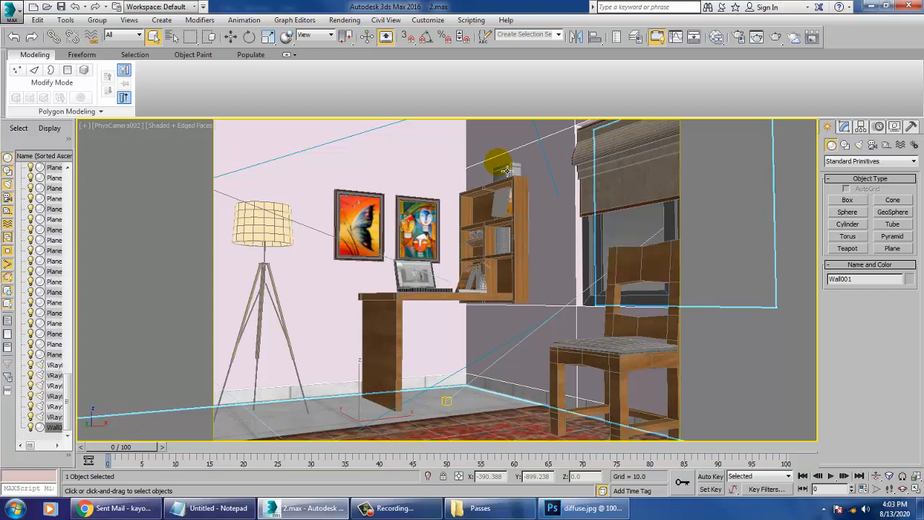
key(ctrl+a)
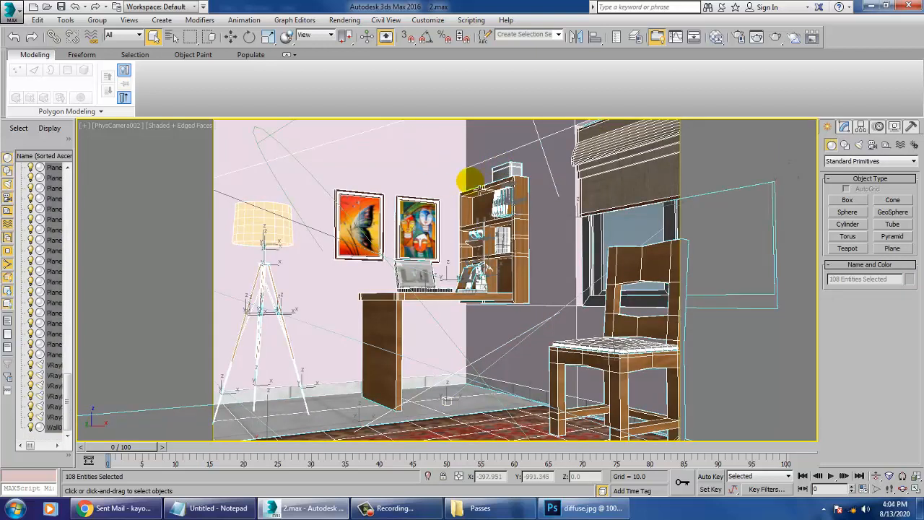
Step: Add a VRayLightMtl node to an empty area of the Slate Material Editor's View1 and show its parameters
key(m)
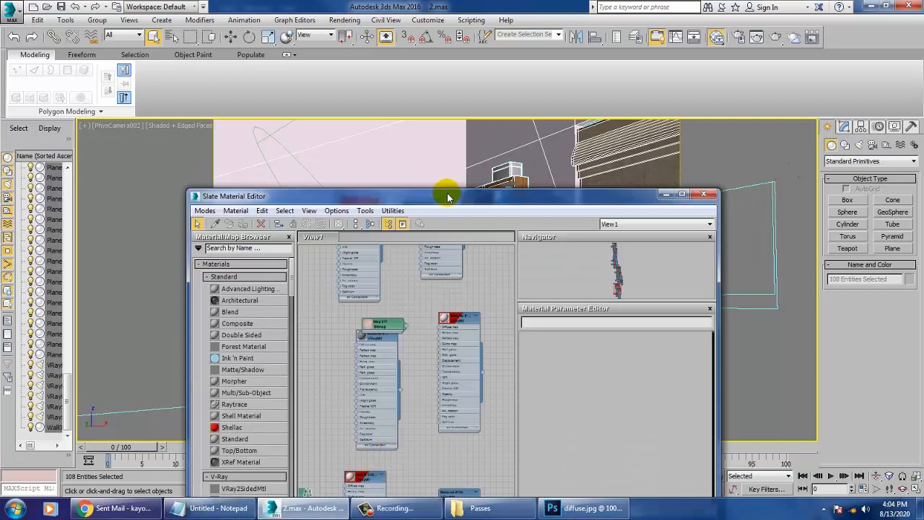
drag(447, 197, 491, 27)
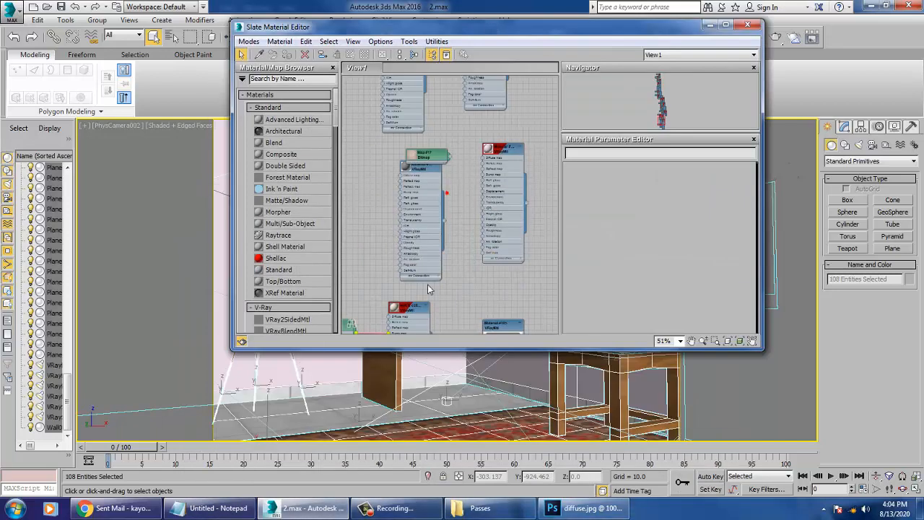
middle_drag(436, 309, 435, 154)
middle_drag(464, 266, 471, 140)
middle_drag(480, 277, 474, 228)
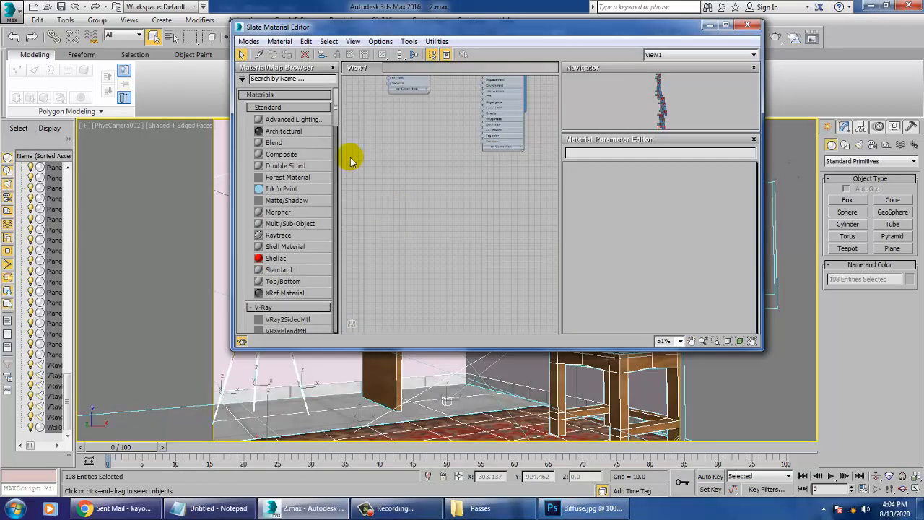
drag(333, 114, 336, 149)
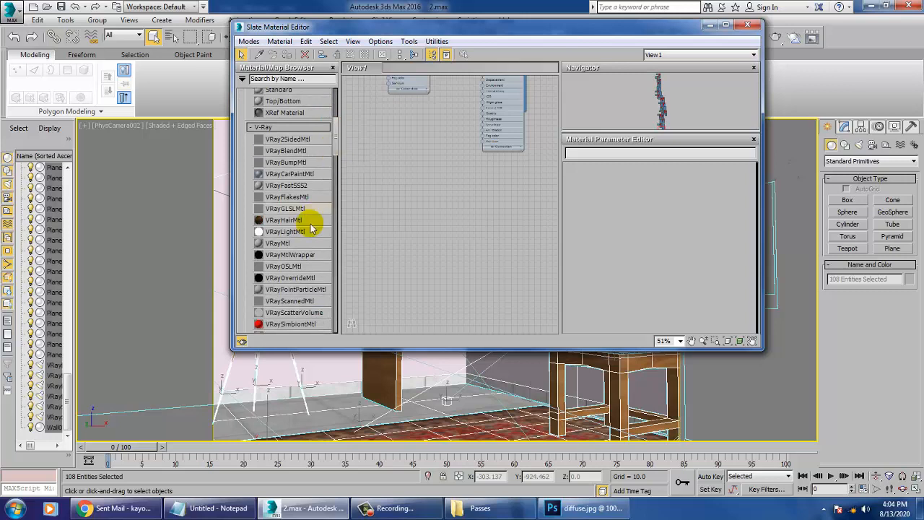
drag(499, 221, 485, 214)
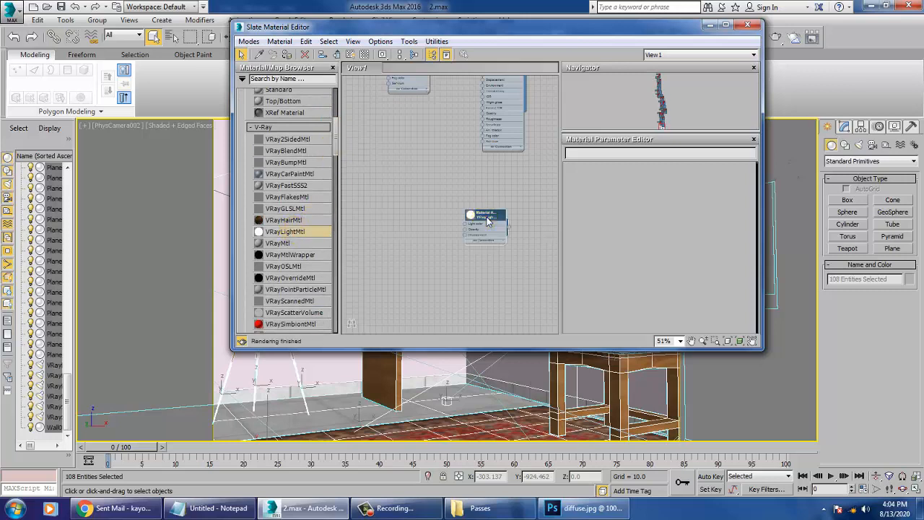
double_click(485, 215)
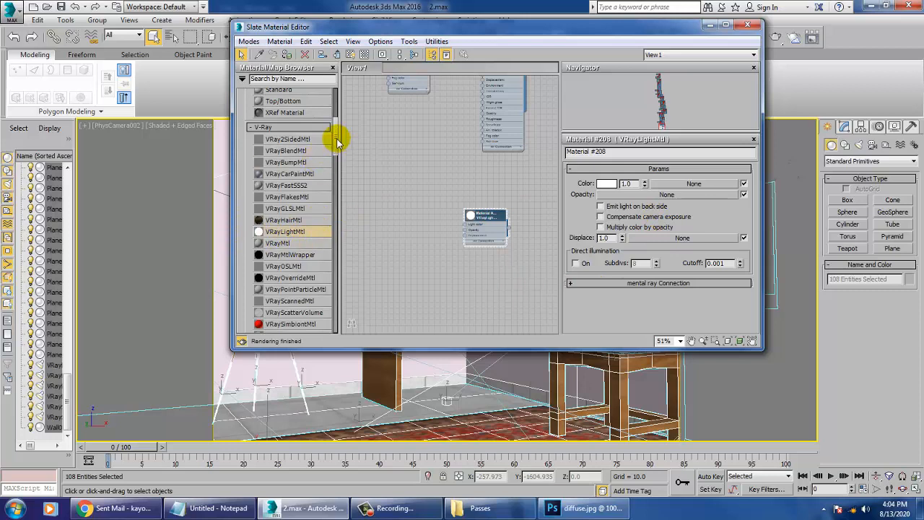
Step: Search the material and map library for "vraydi" and add a VRayDirt map node beside the VRayLightMtl
scroll(337, 128, up, 5)
click(294, 80)
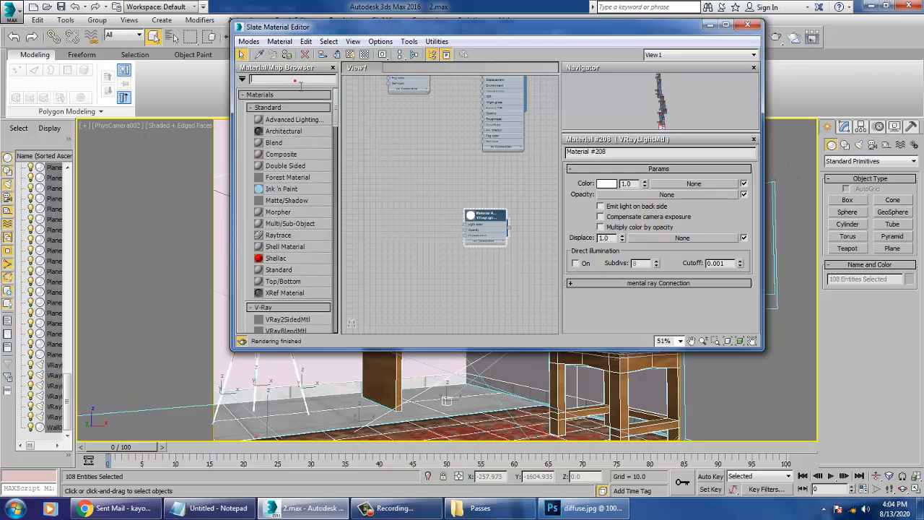
text(vray d)
key(BackSpace)
key(BackSpace)
key(BackSpace)
key(BackSpace)
key(BackSpace)
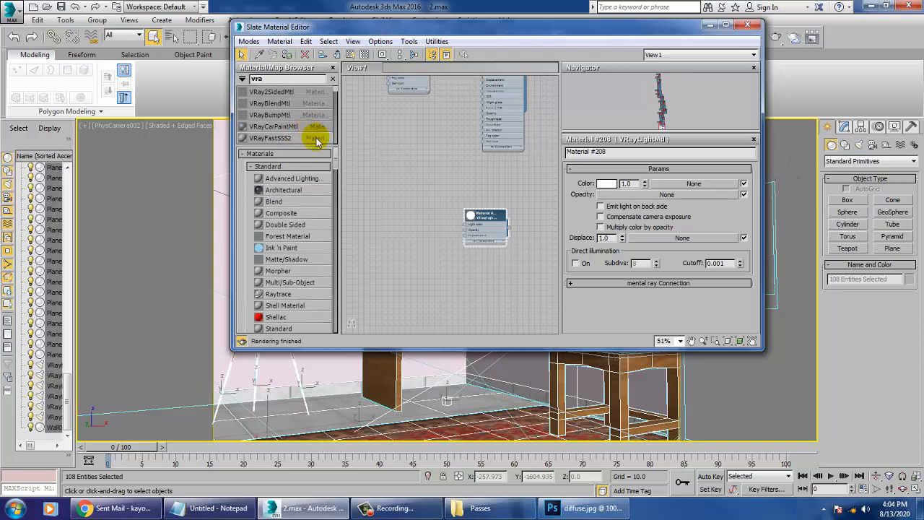
text(ydi)
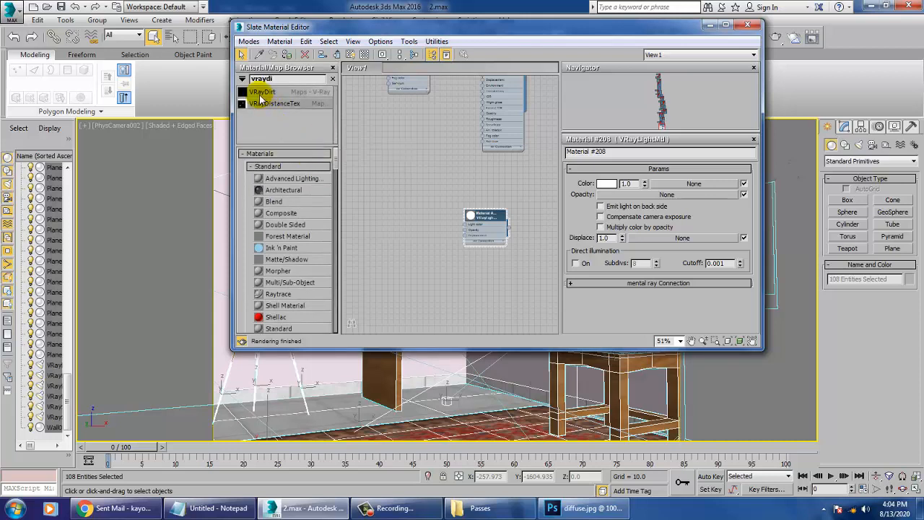
drag(258, 91, 407, 211)
double_click(408, 211)
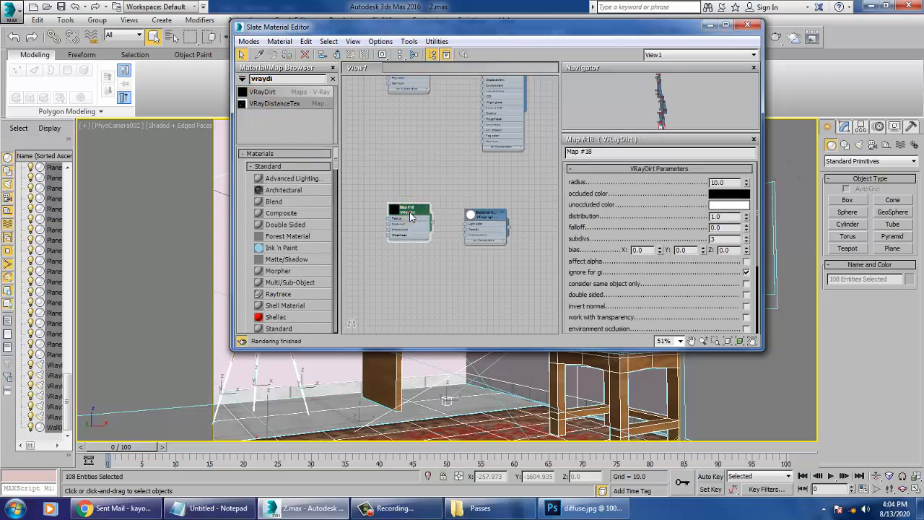
Step: Delete the VRayDirt map node from the view and keep the VRayLightMtl parameters displayed
double_click(482, 215)
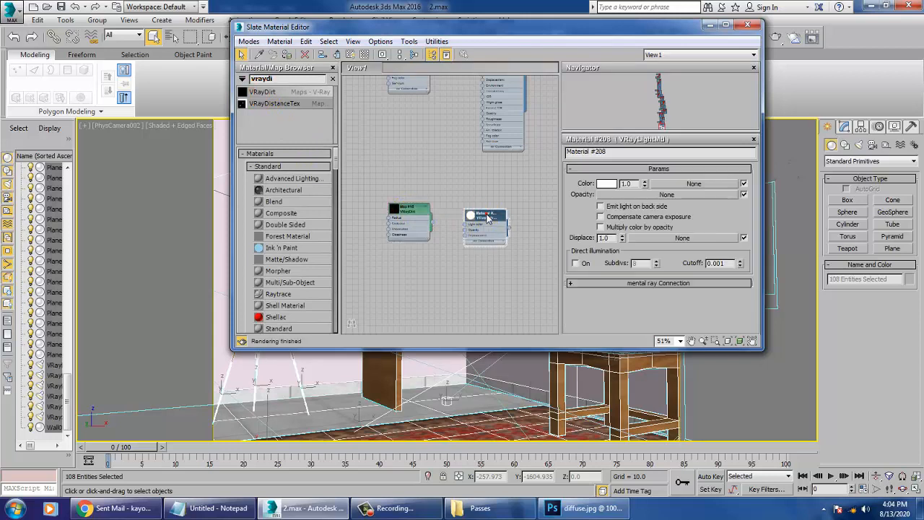
click(408, 215)
key(Delete)
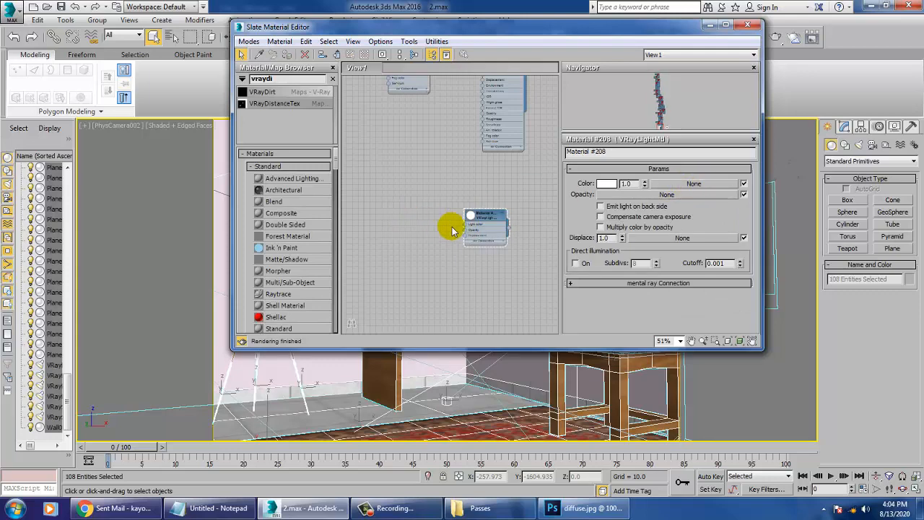
Step: Search for "vraydi" and assign a VRayDirt map to the VRayLightMtl's color slot
drag(487, 226, 460, 233)
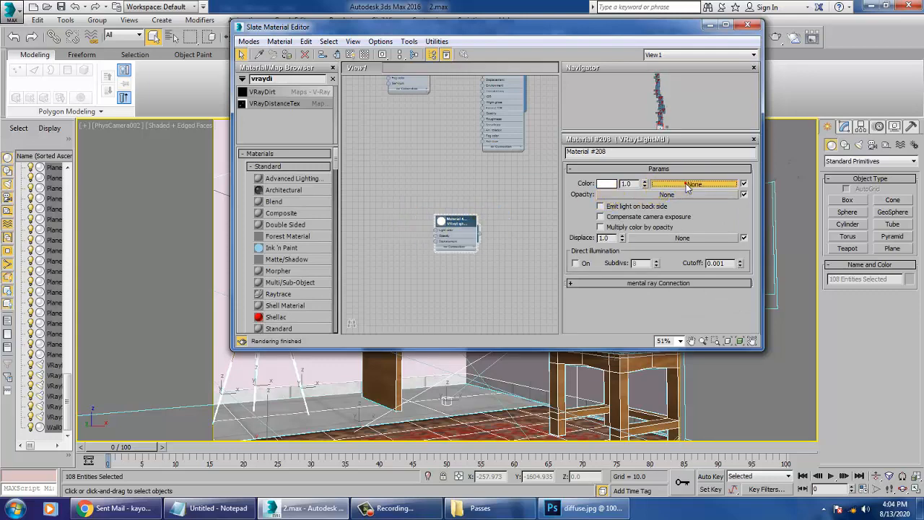
click(693, 183)
click(361, 81)
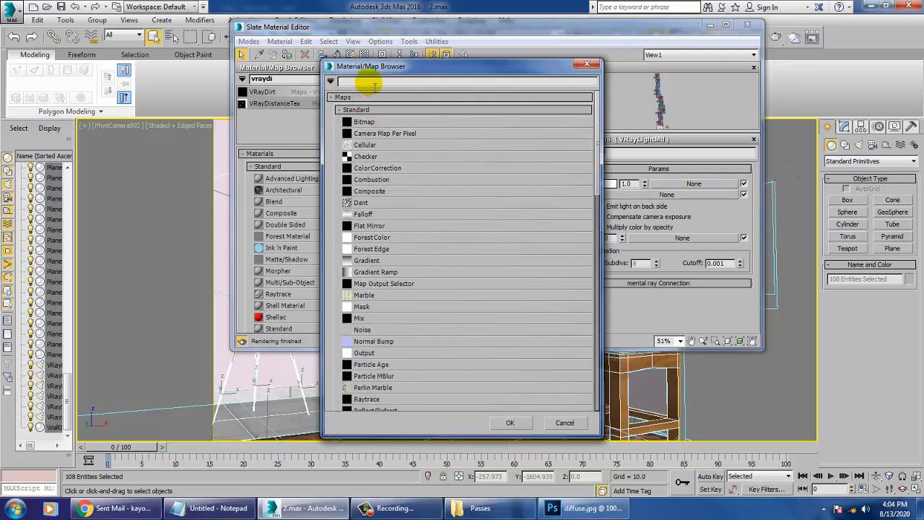
text(vray)
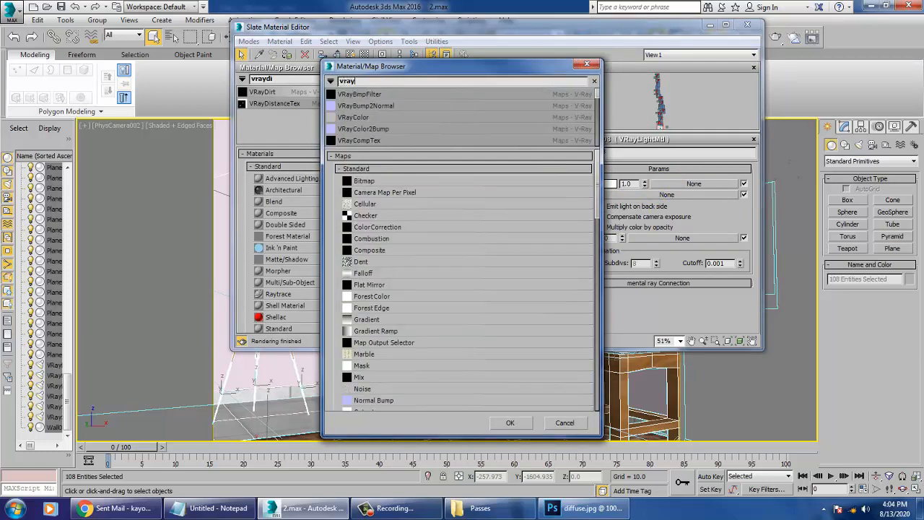
text(di)
double_click(351, 93)
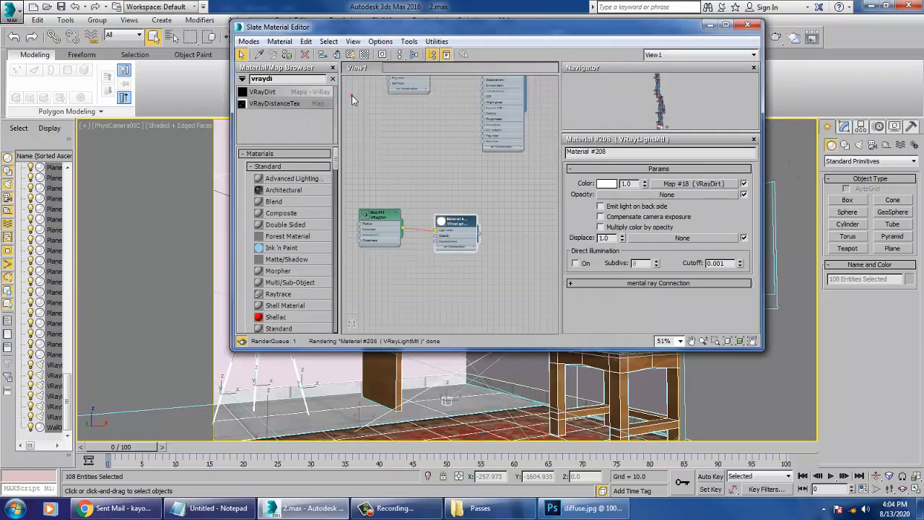
Step: Set the radius of the connected VRayDirt map to 1024
double_click(376, 216)
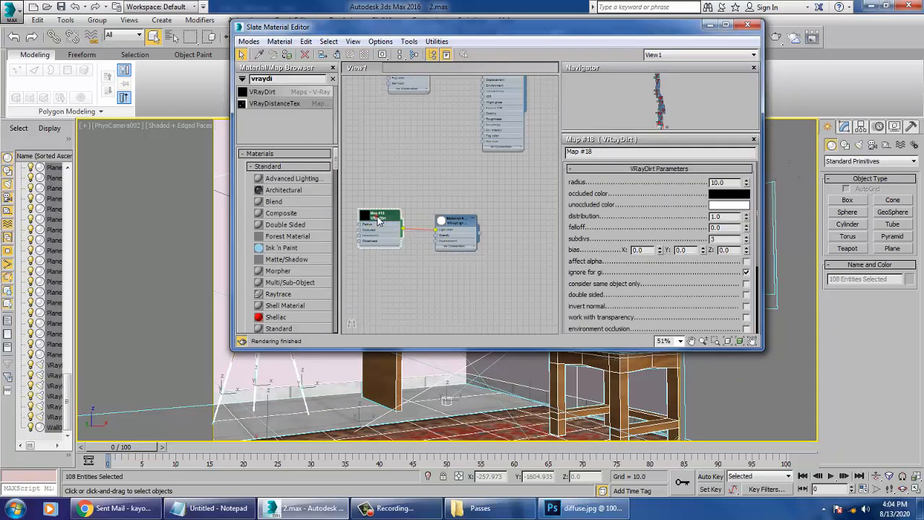
double_click(722, 182)
click(438, 152)
text(1024)
key(Return)
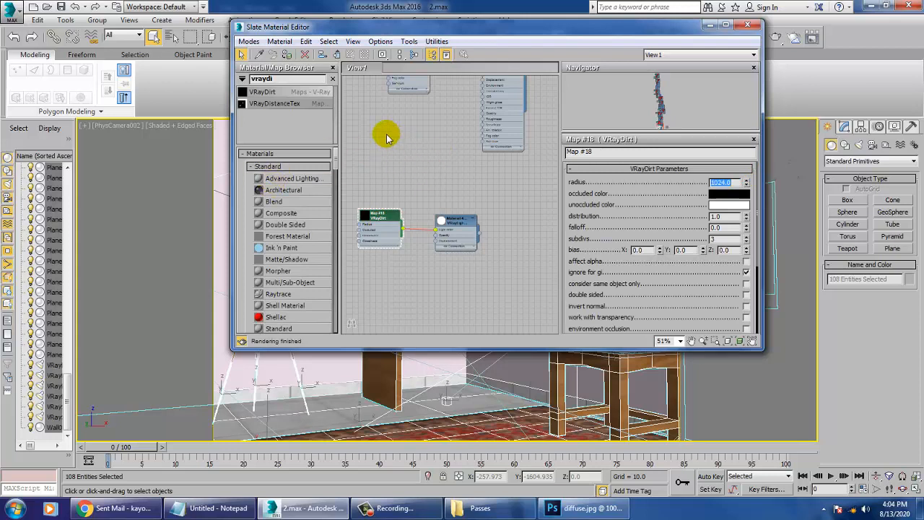
Step: Assign the VRayDirt light material to all selected room objects and render the camera view
click(287, 55)
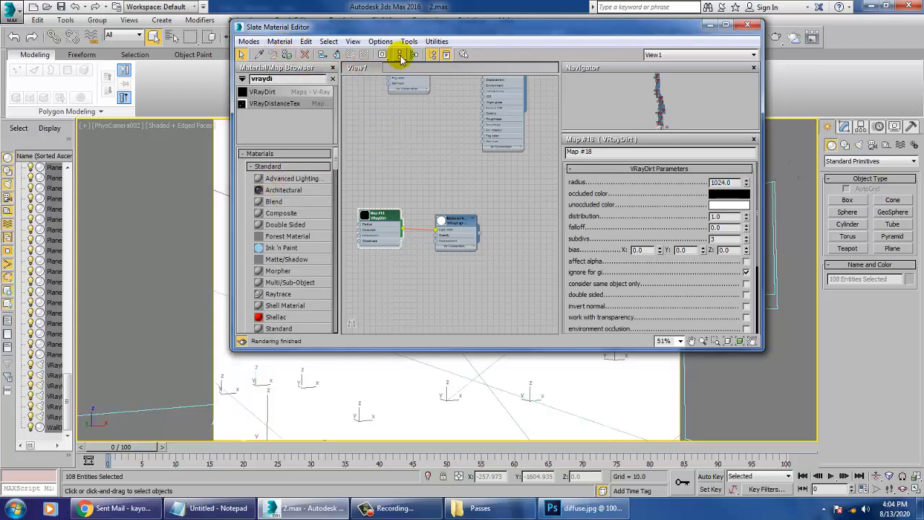
drag(331, 27, 327, 114)
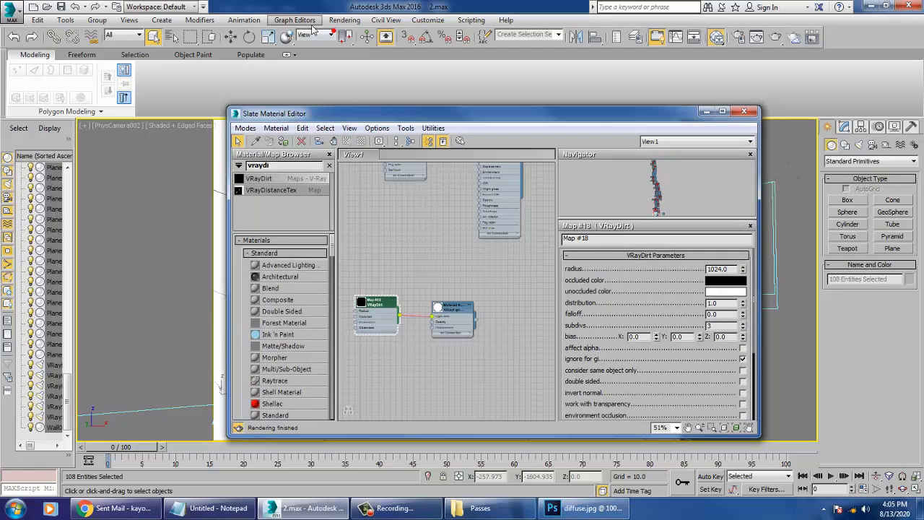
click(345, 20)
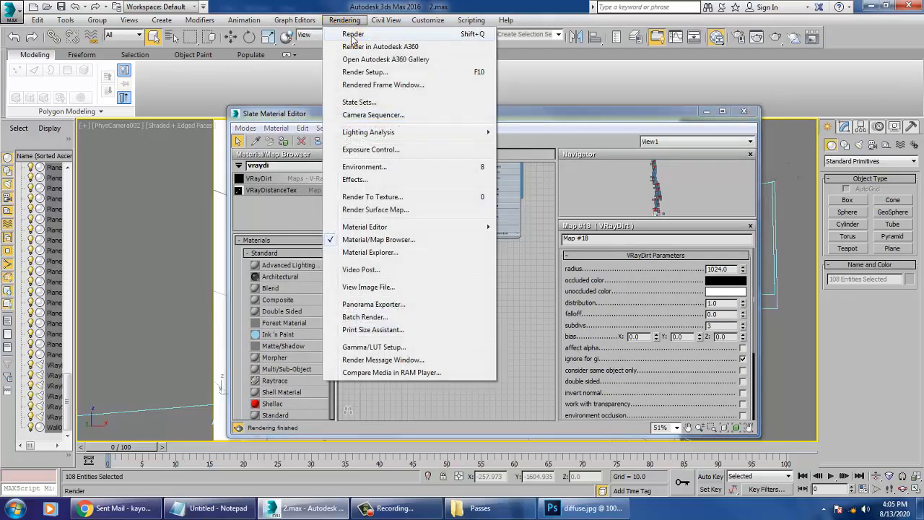
click(352, 35)
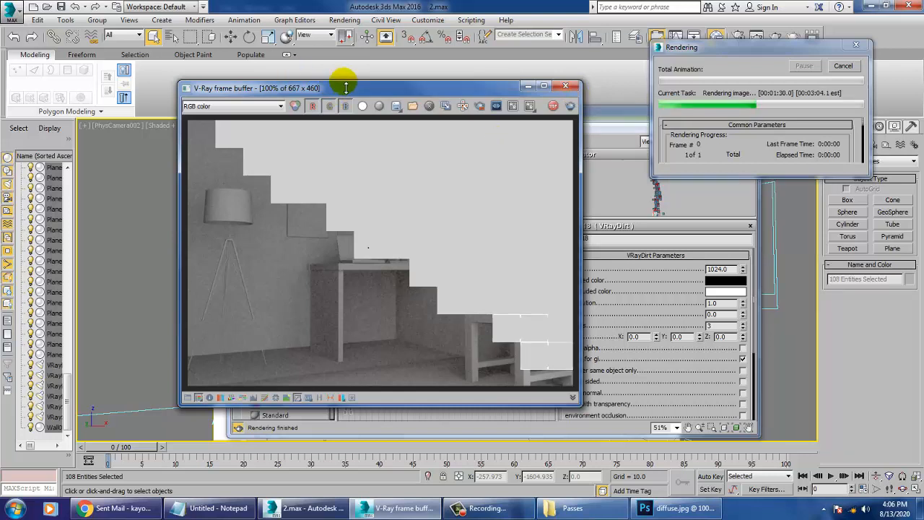
drag(347, 87, 284, 89)
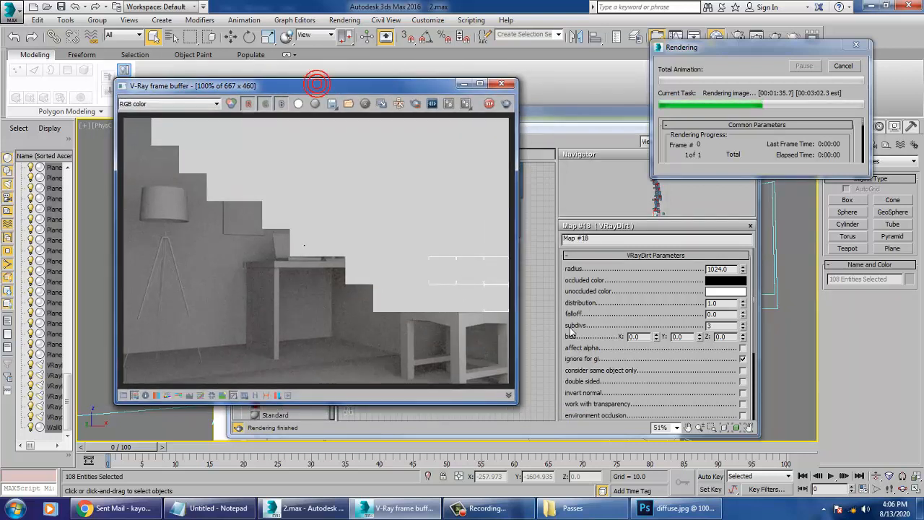
click(570, 330)
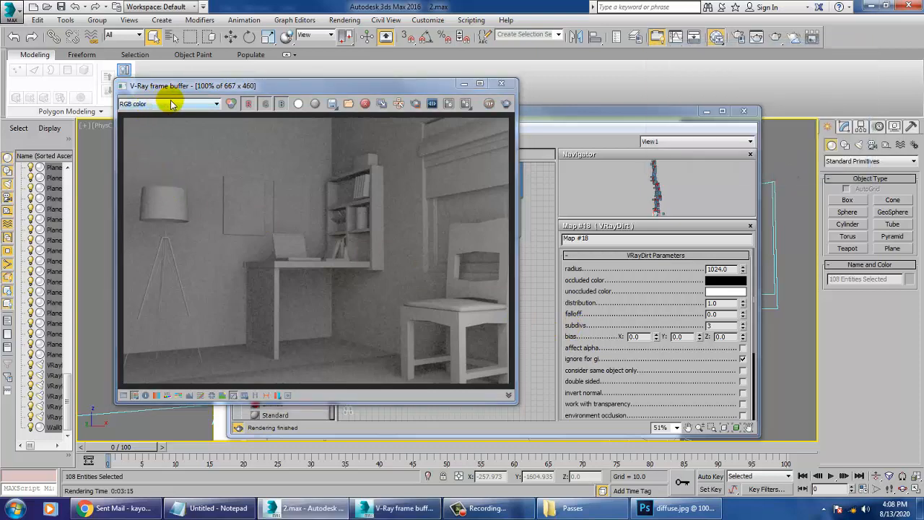
Step: Save the rendered image as a JPEG named AOC in the Passes folder at quality 100
click(333, 106)
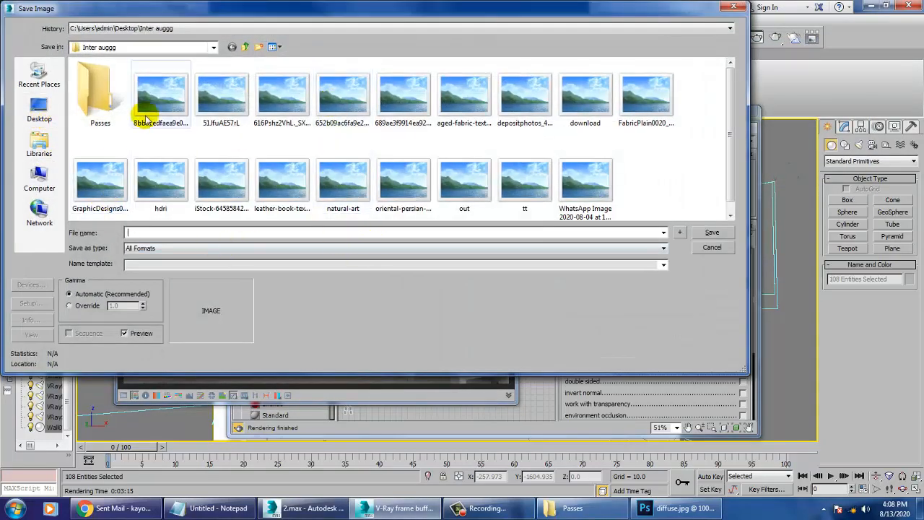
double_click(98, 98)
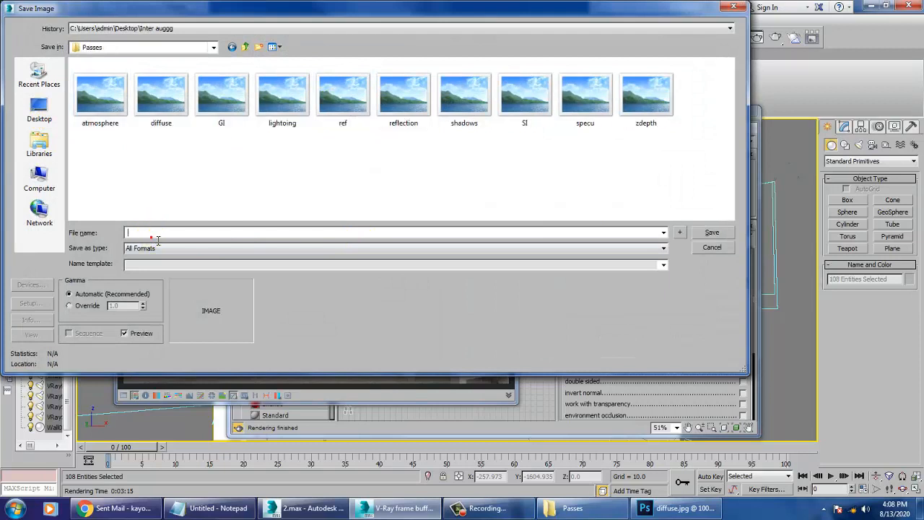
click(156, 236)
text(AOC)
key(Tab)
key(j)
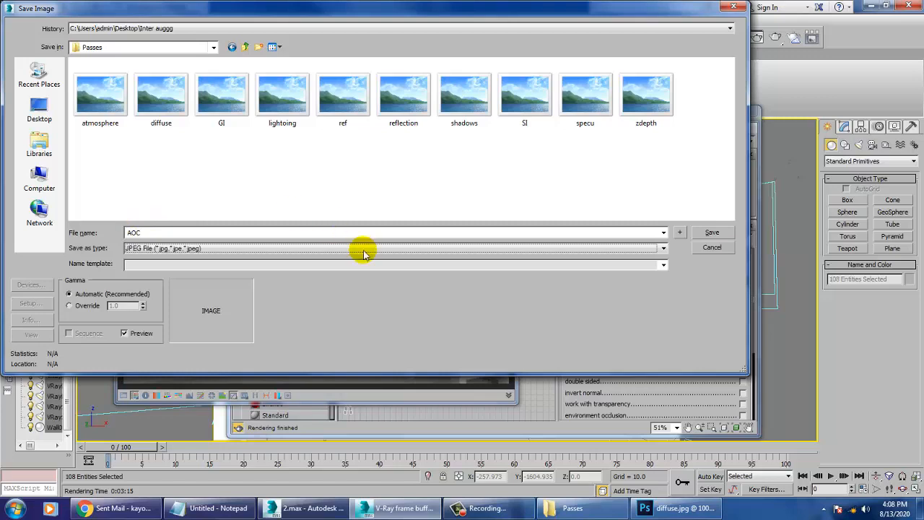
click(712, 232)
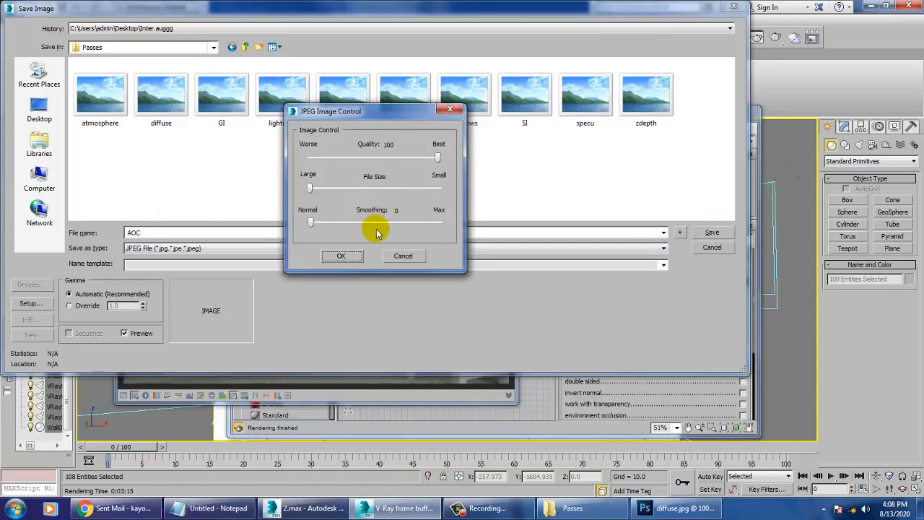
click(339, 259)
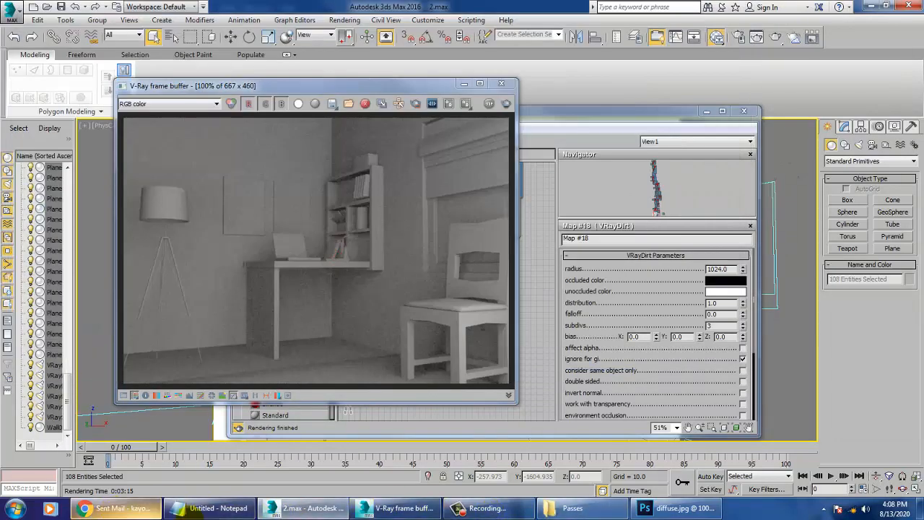
Step: Switch to Photoshop, open the AOC image from the Passes folder and convert its Background into a regular layer
click(675, 508)
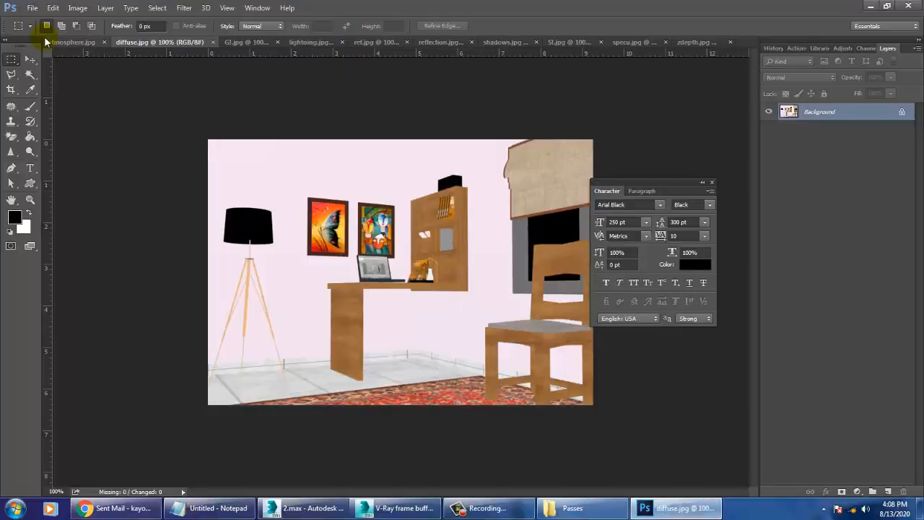
click(33, 9)
click(43, 29)
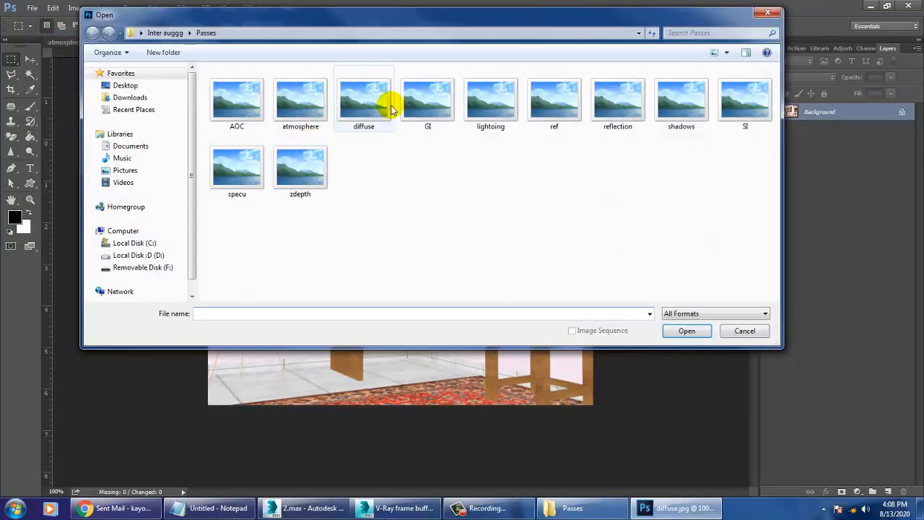
double_click(233, 106)
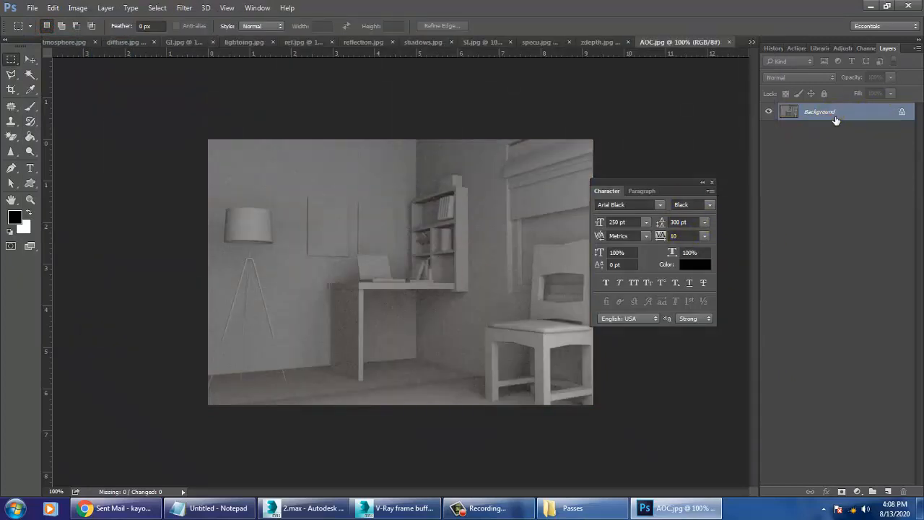
double_click(829, 111)
click(567, 159)
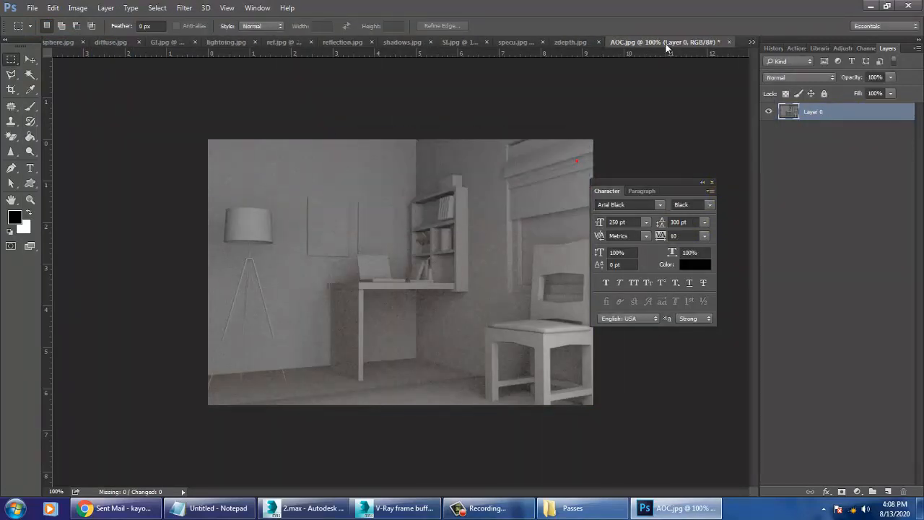
Step: Copy the AOC layer into the diffuse.jpg document and align it exactly over the diffuse image
drag(666, 48, 735, 211)
click(29, 60)
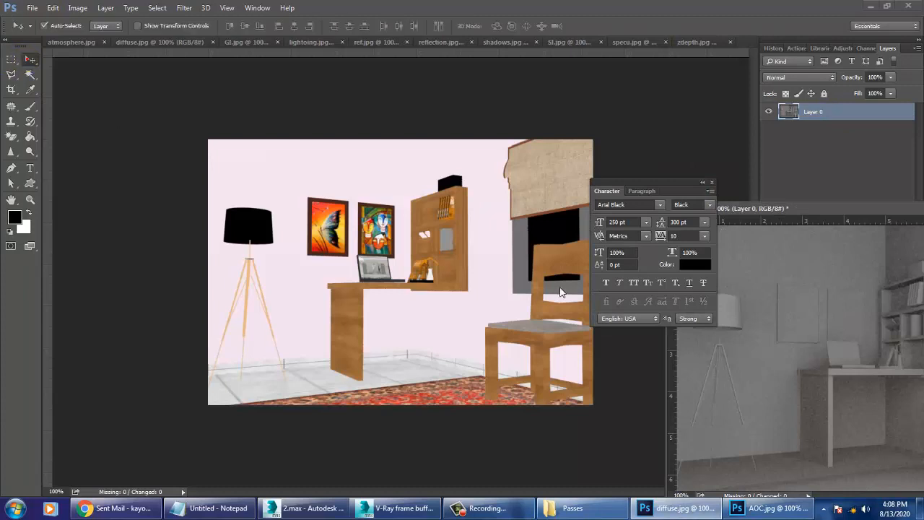
drag(845, 325, 454, 257)
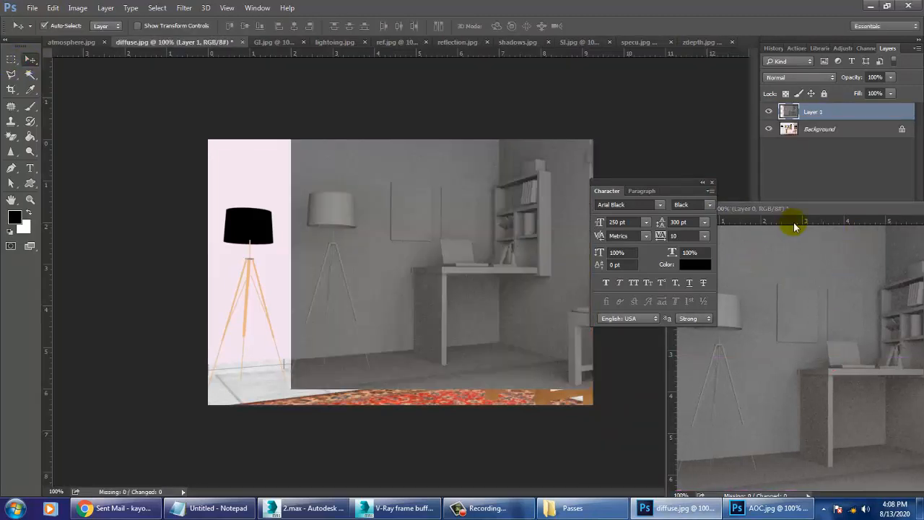
drag(816, 210, 315, 210)
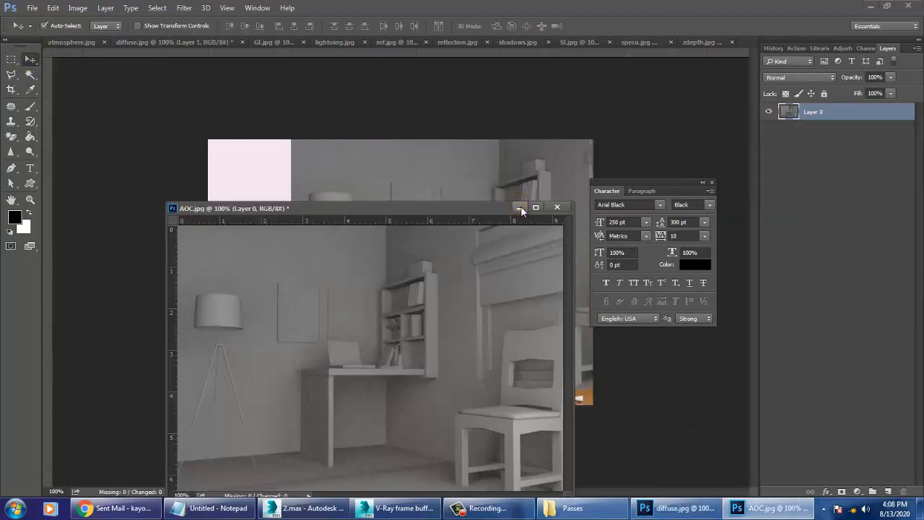
click(519, 208)
drag(449, 226, 366, 241)
Step: Convert the diffuse document's Background into a regular layer and rename it Diff
click(798, 77)
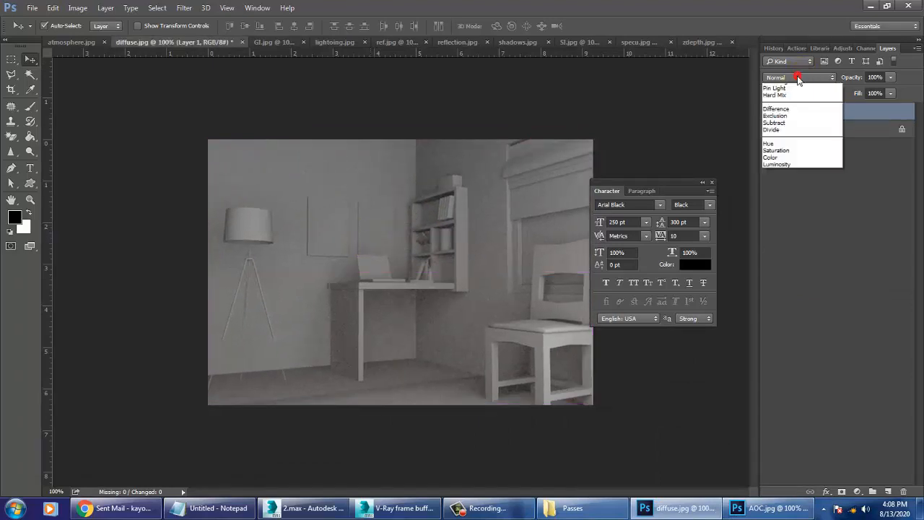
click(893, 305)
double_click(824, 129)
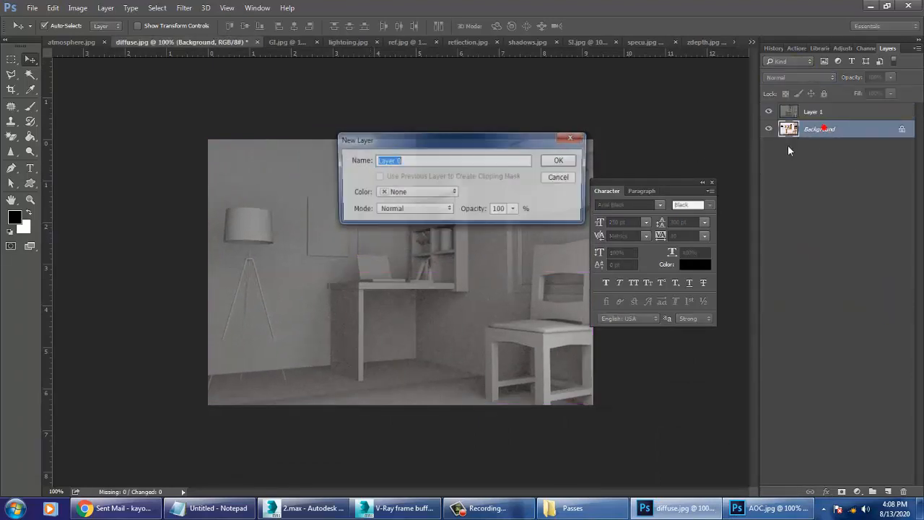
click(563, 159)
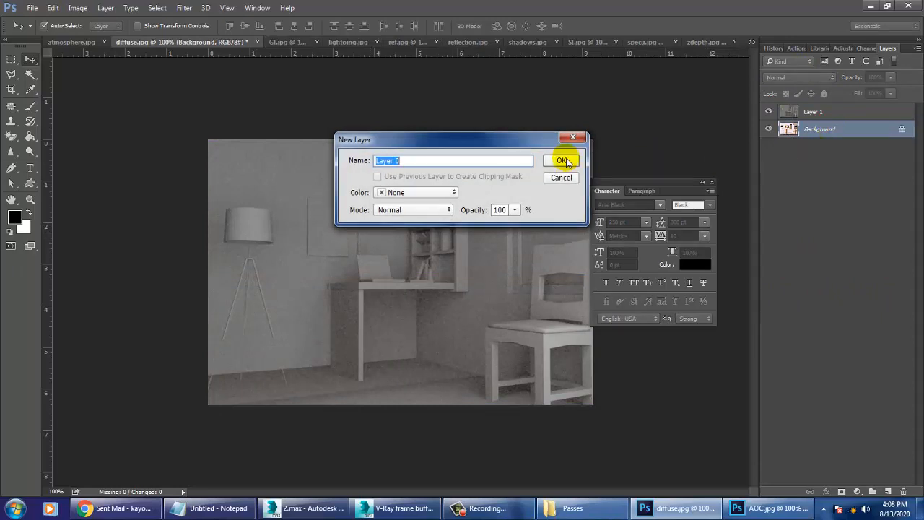
double_click(819, 133)
text(Diff)
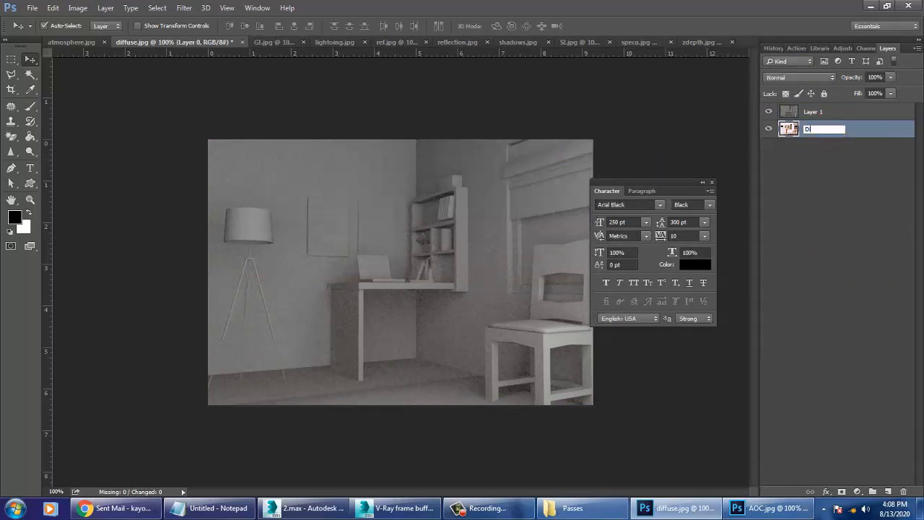
key(Return)
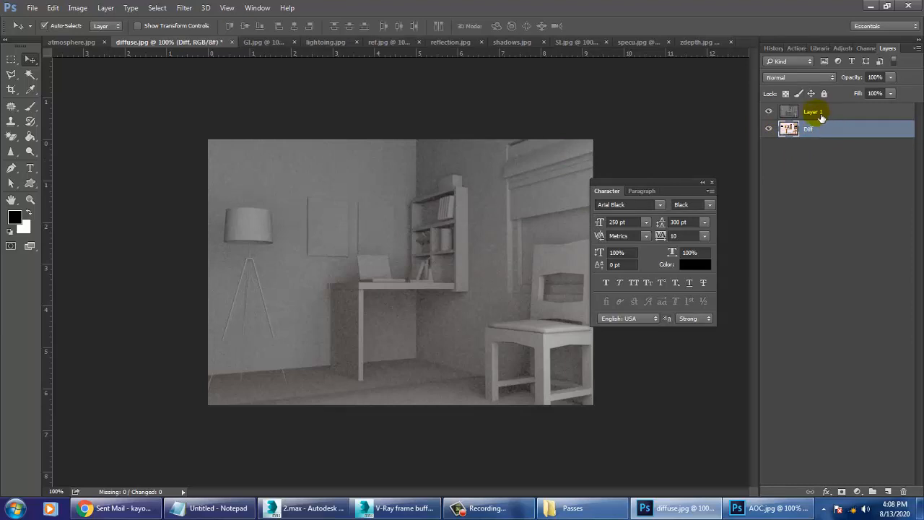
Step: Rename the ambient occlusion layer above Diff as AOC
double_click(814, 112)
text(AOC)
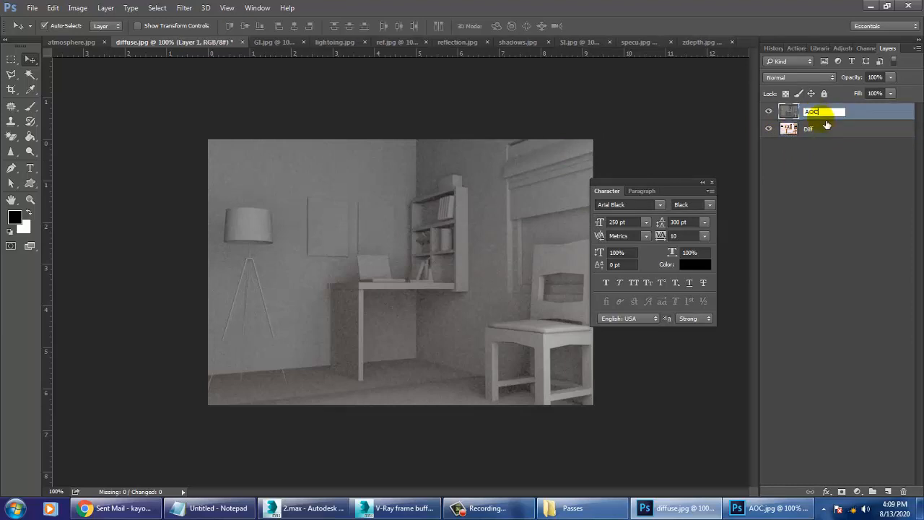
click(838, 163)
Step: Try successive blend modes on the AOC layer, including Linear Burn, and apply Screen
click(819, 109)
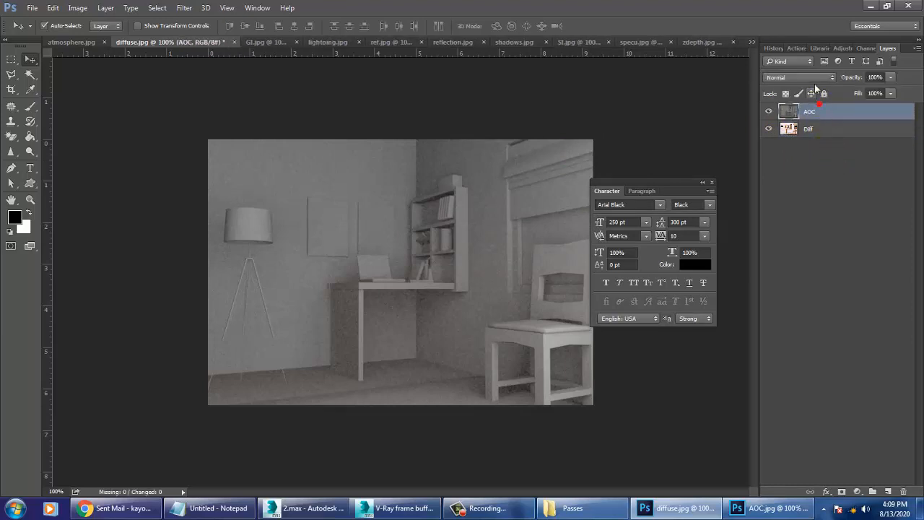
click(810, 77)
click(810, 94)
key(Down)
key(Down)
key(Down)
key(Down)
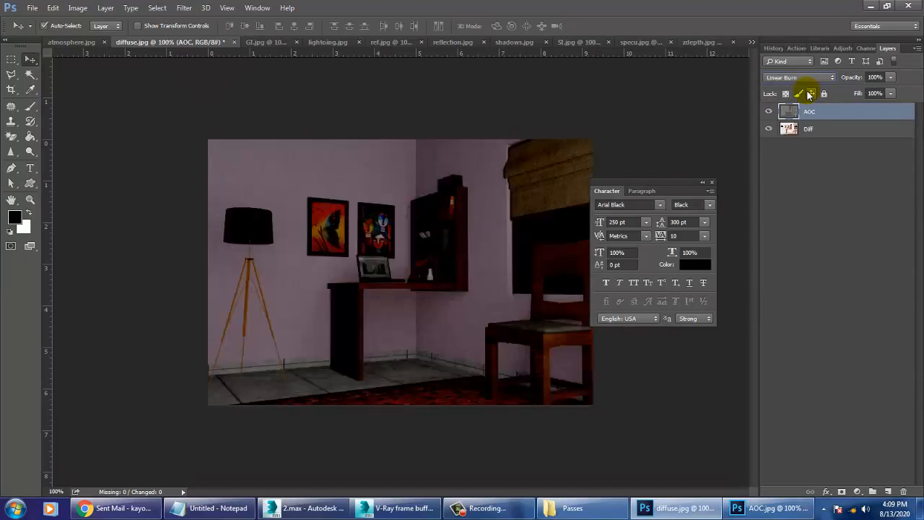
key(Down)
key(Down)
key(Down)
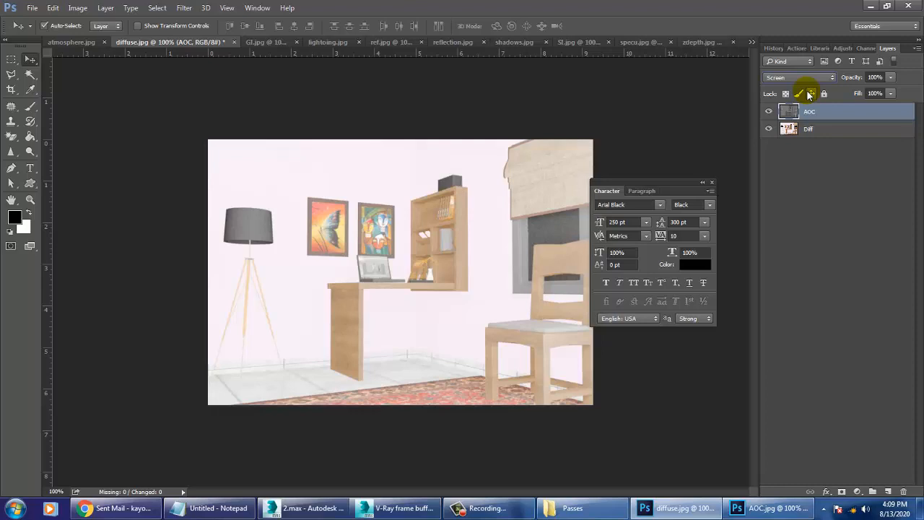
Step: Compare the diffuse image with the AOC layer hidden and shown
click(770, 112)
click(769, 112)
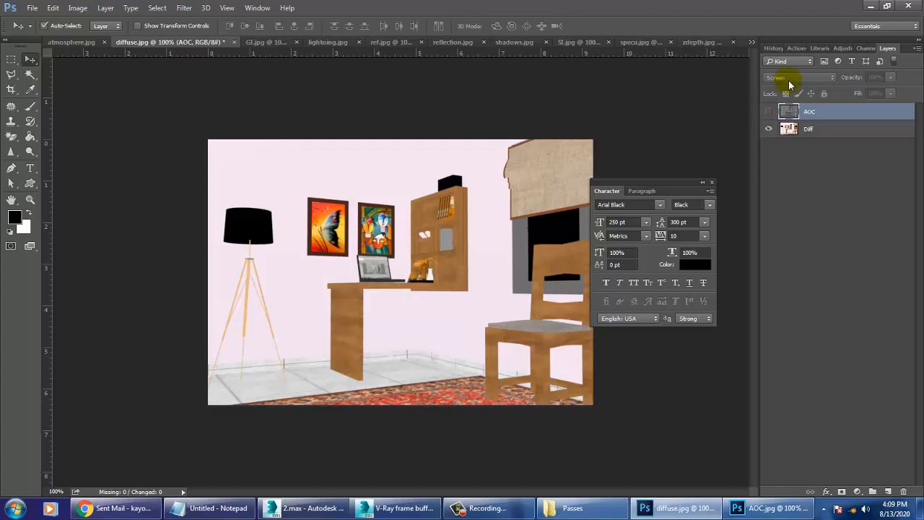
click(769, 112)
Step: Set the AOC layer's blend mode to Overlay and compare the image with the layer hidden and shown
click(793, 80)
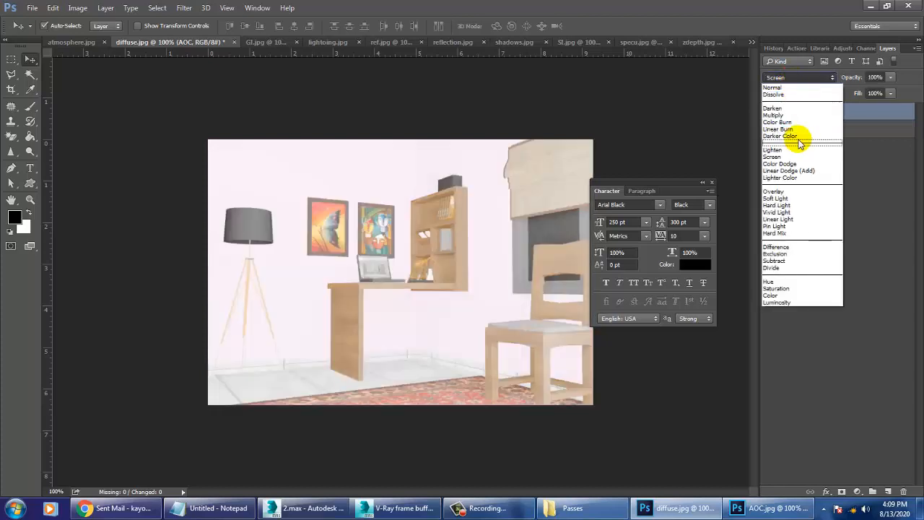
click(800, 192)
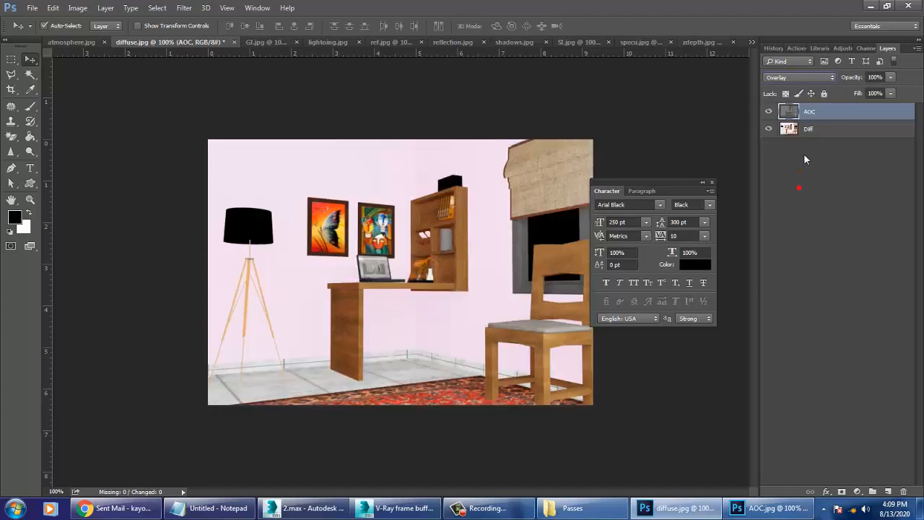
click(769, 113)
click(769, 114)
click(769, 113)
click(769, 114)
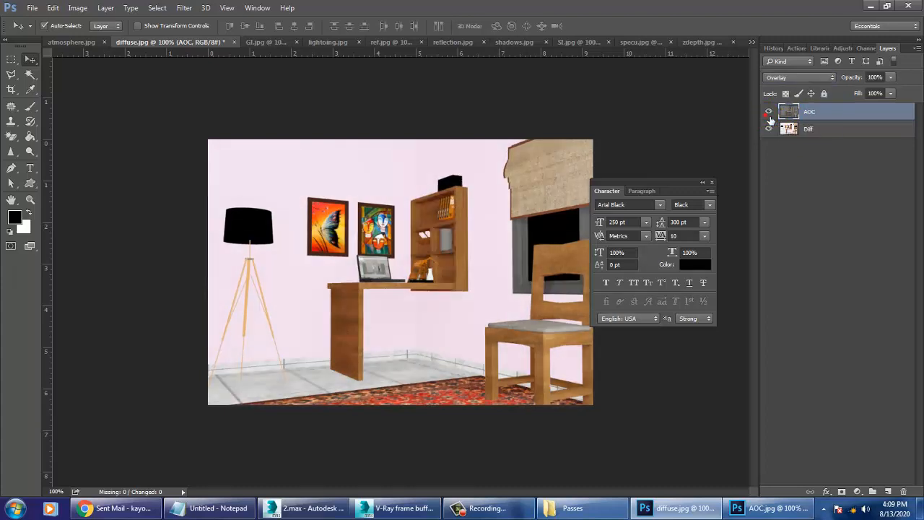
Step: Try the Soft Light blend mode on the AOC layer and return it to Overlay
click(795, 77)
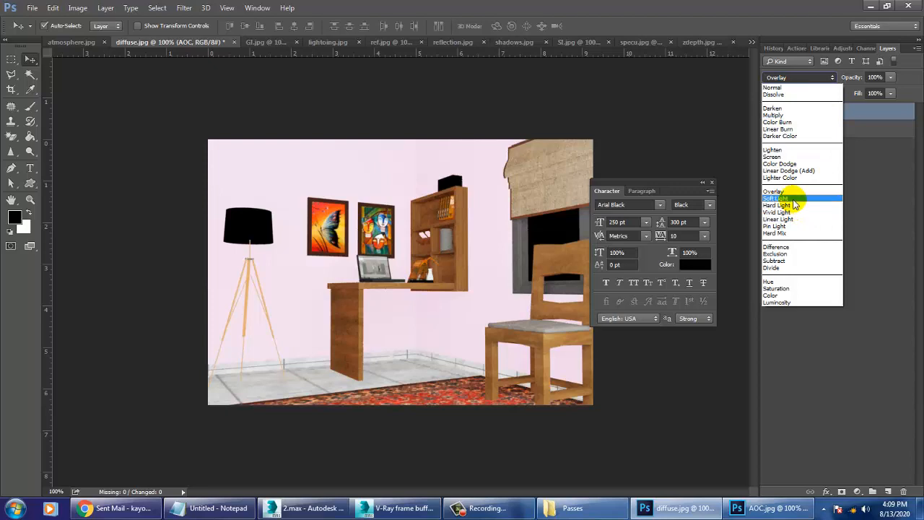
click(793, 199)
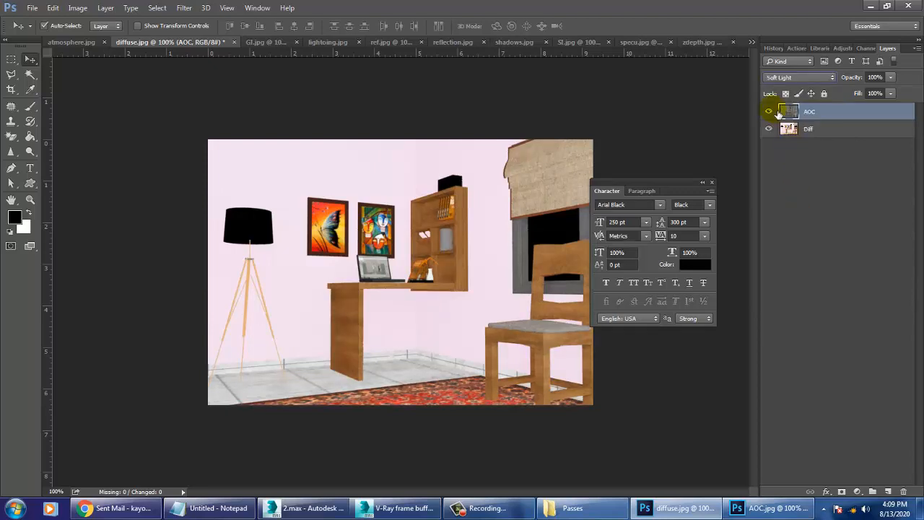
click(789, 78)
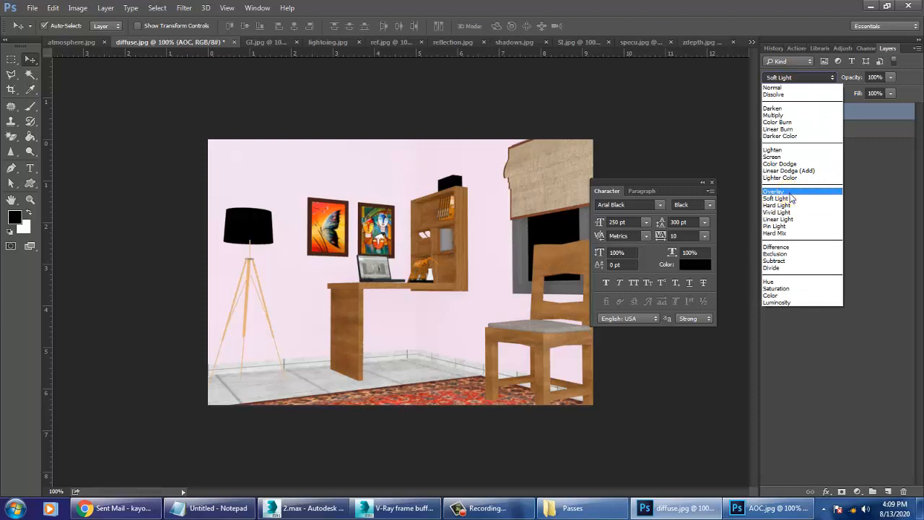
click(789, 192)
Step: Check the effect of Overlay by repeatedly hiding and showing the AOC layer over the diffuse image
click(770, 113)
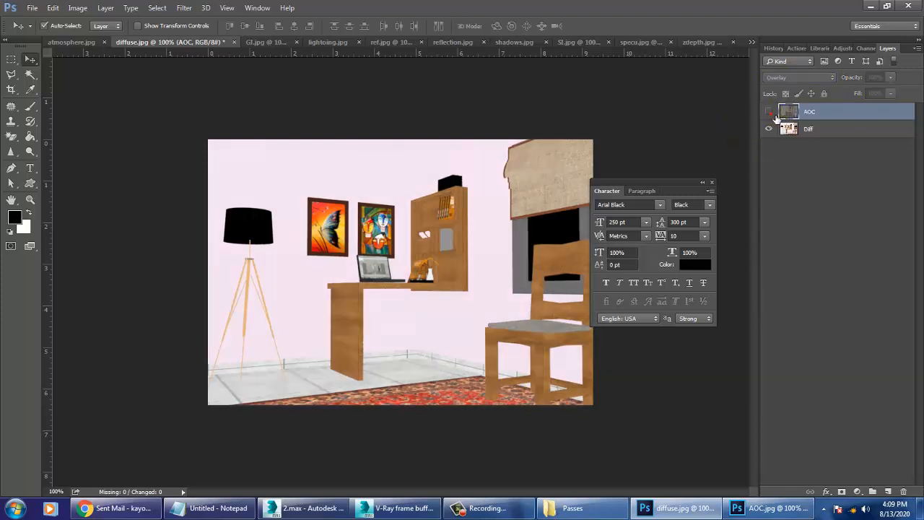
click(770, 113)
click(770, 112)
click(770, 113)
click(770, 113)
click(770, 113)
click(769, 113)
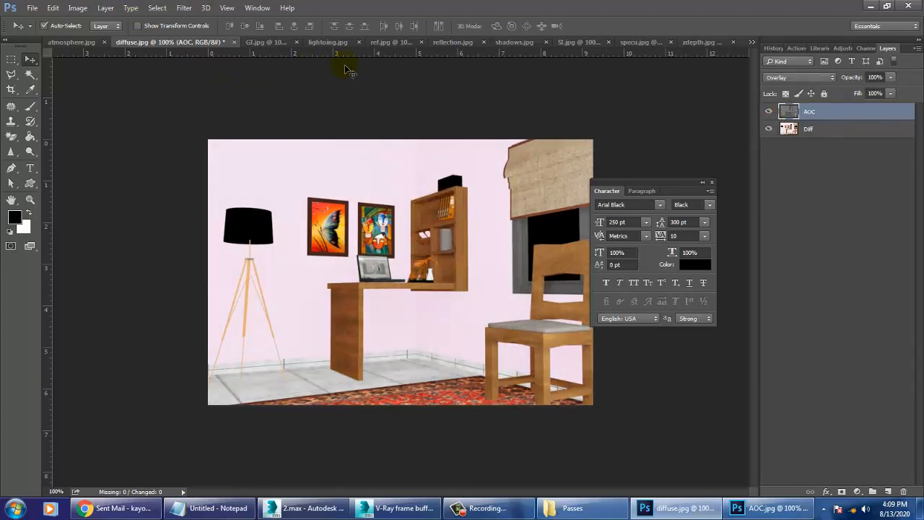
Step: Float the reflection.jpg document, copy its image into diffuse.jpg as a new layer, and minimize the floating window
click(389, 43)
click(429, 43)
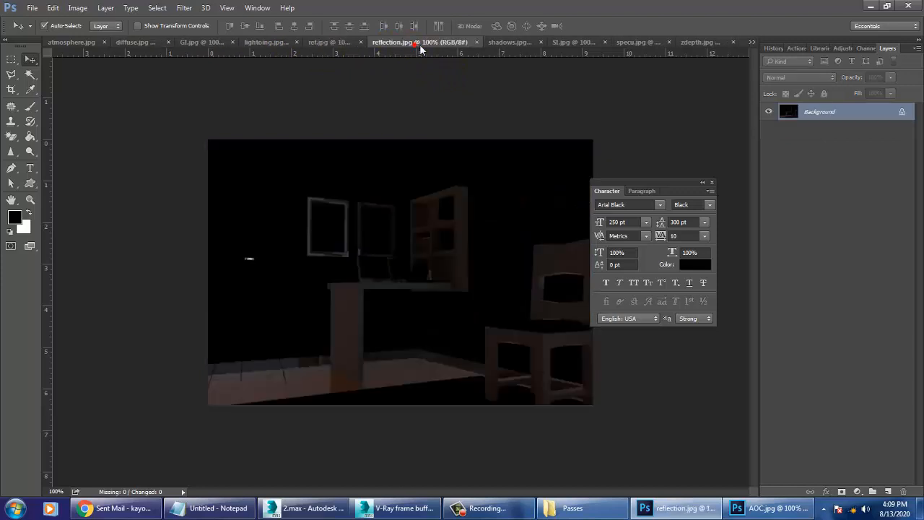
drag(418, 41, 769, 351)
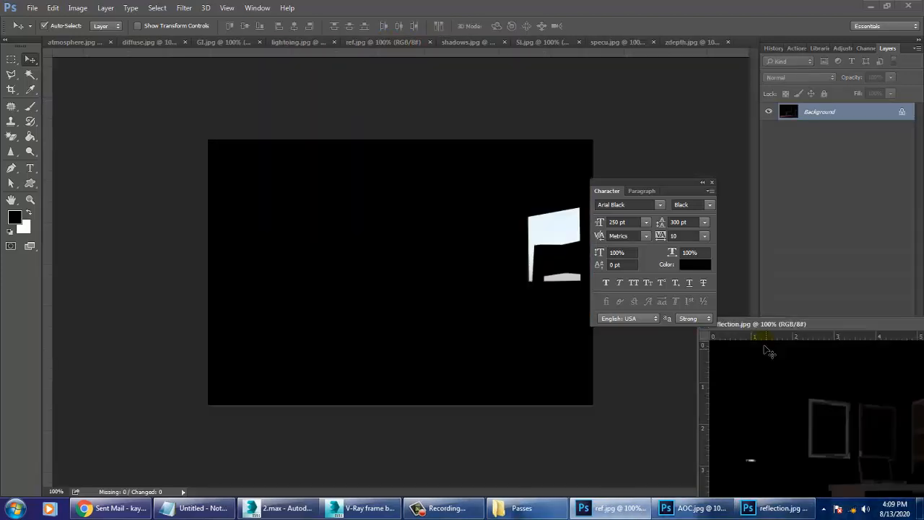
click(63, 44)
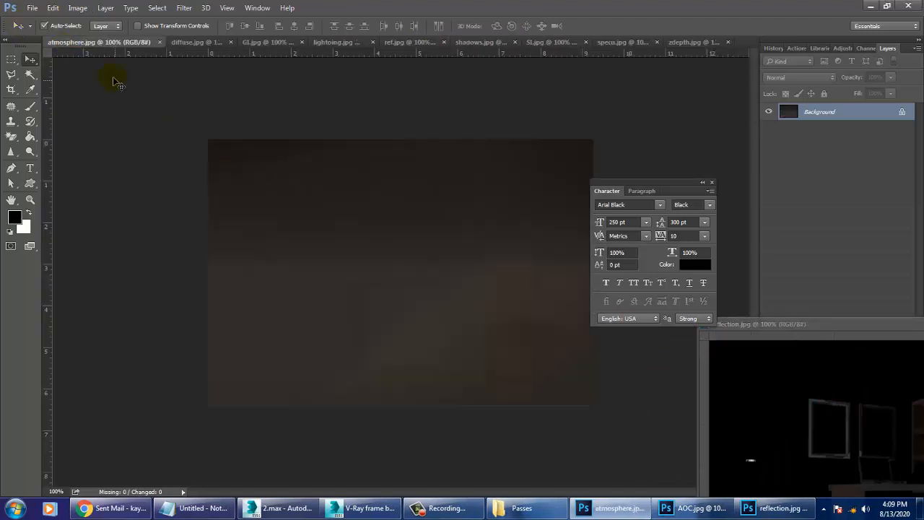
click(189, 42)
drag(812, 420, 354, 227)
drag(787, 325, 363, 248)
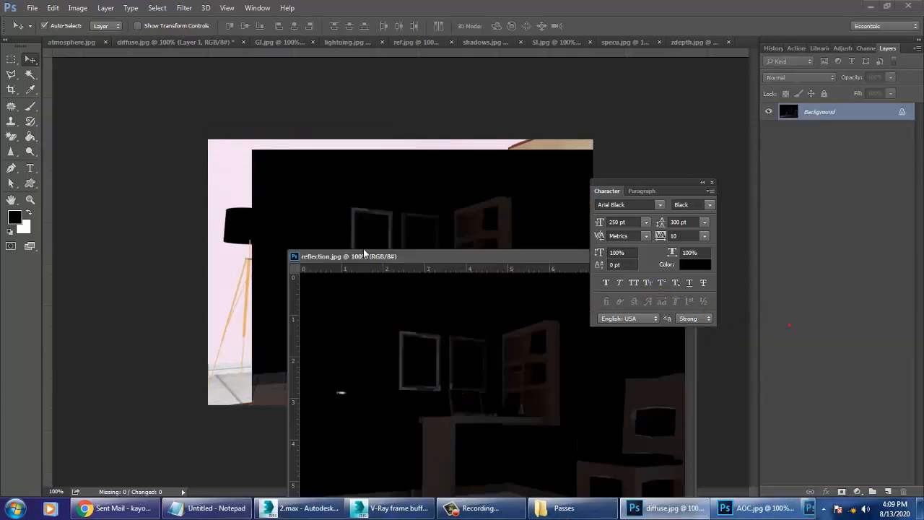
drag(557, 248, 291, 248)
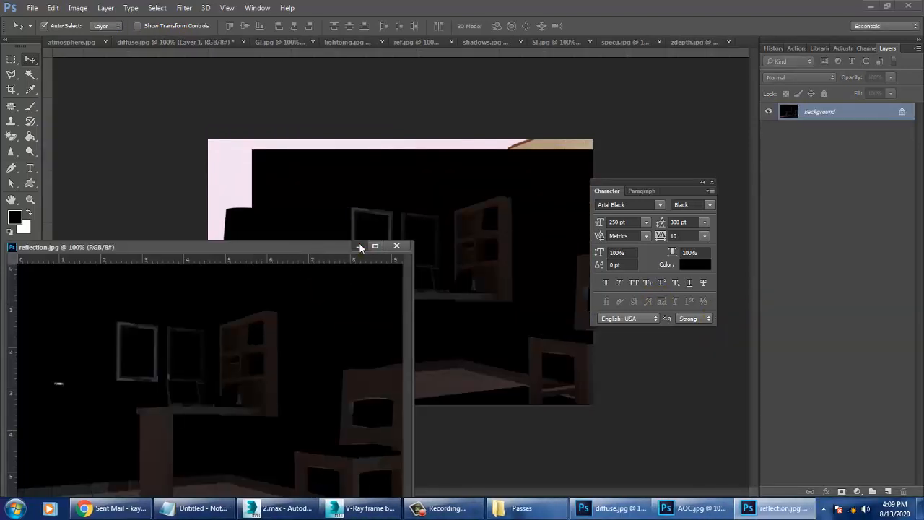
click(359, 246)
Step: Rename the copied reflection layer as Reflec and move it to line up with the canvas edges
double_click(811, 112)
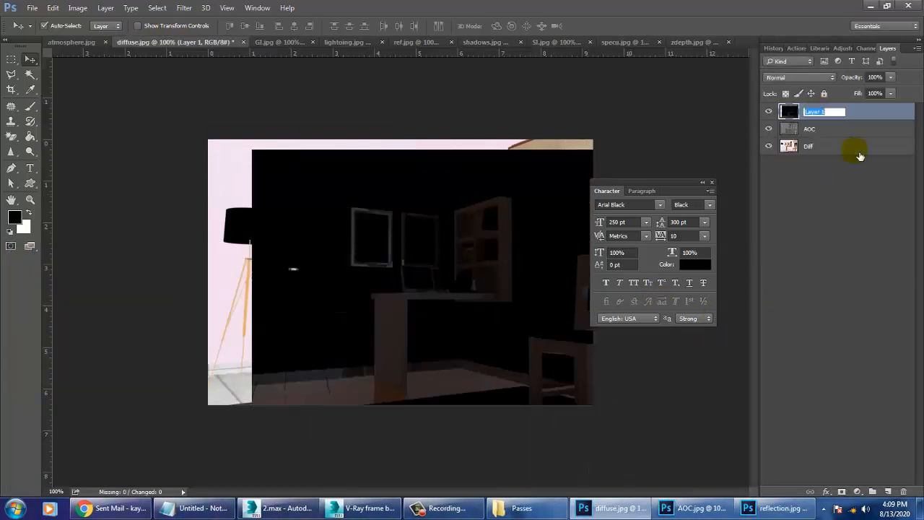
text(Reflec)
key(Return)
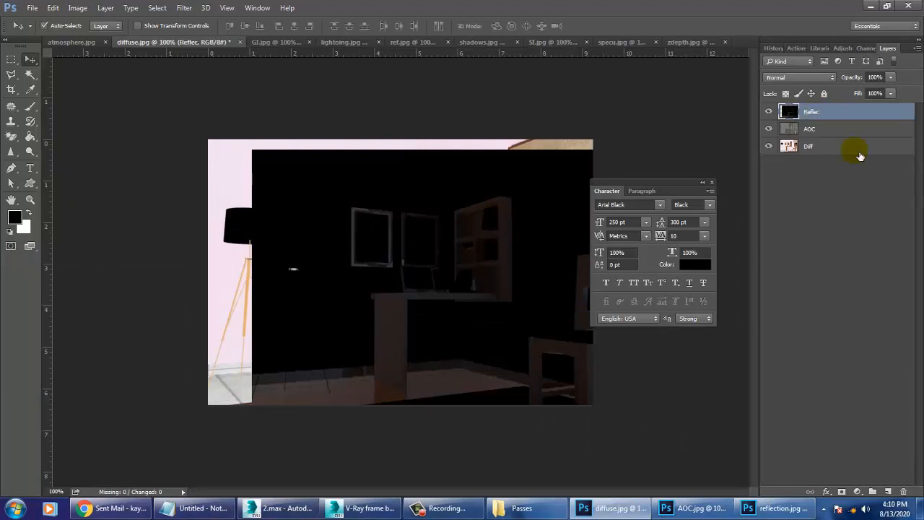
drag(416, 318, 372, 302)
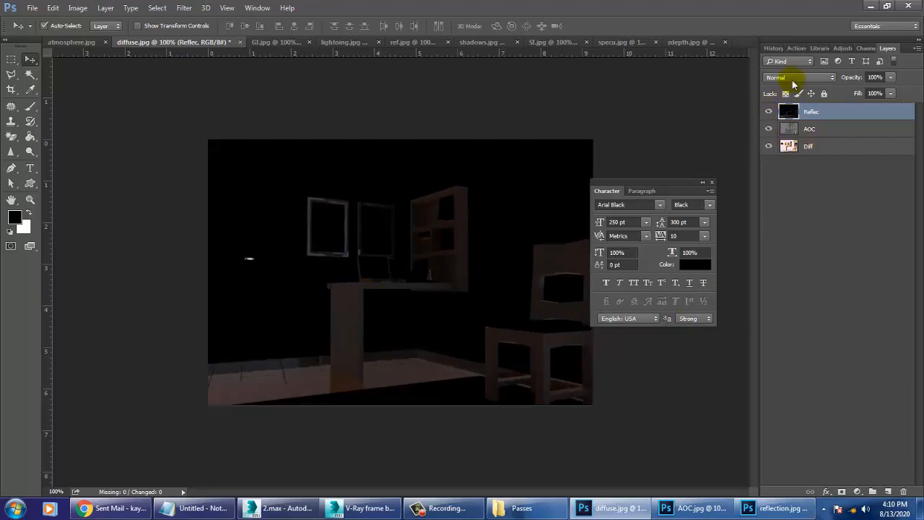
Step: Try successive blend modes on the Reflec layer, including Lighten, Color Dodge, Linear Dodge (Add) and Soft Light, and apply Screen
click(794, 78)
click(795, 107)
key(Down)
key(Down)
key(Down)
key(Down)
key(Down)
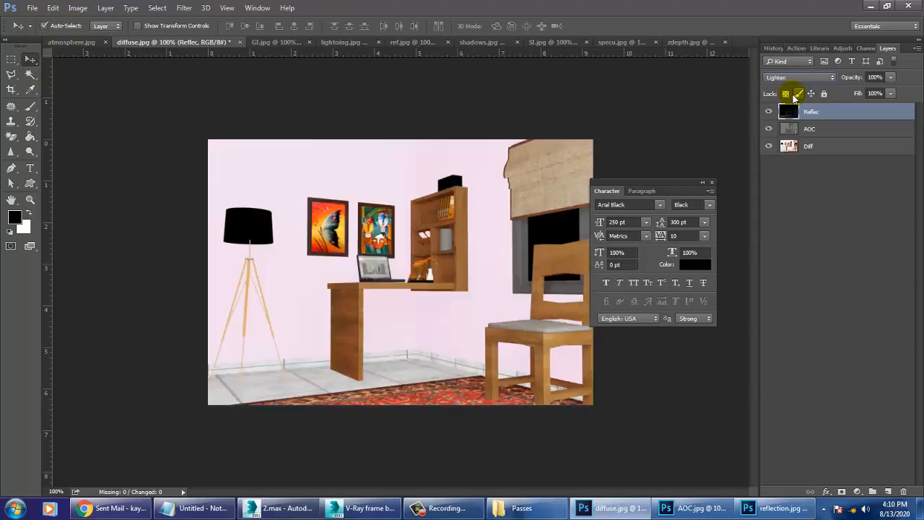
key(Down)
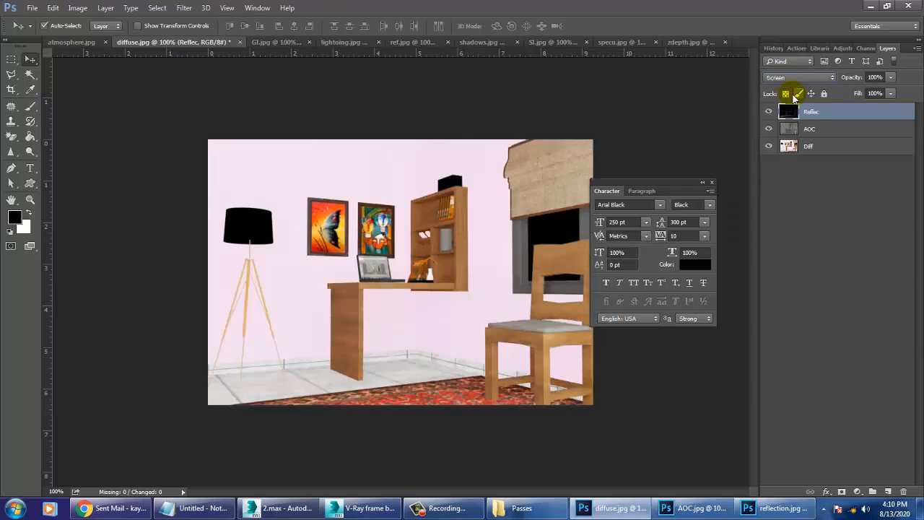
key(Down)
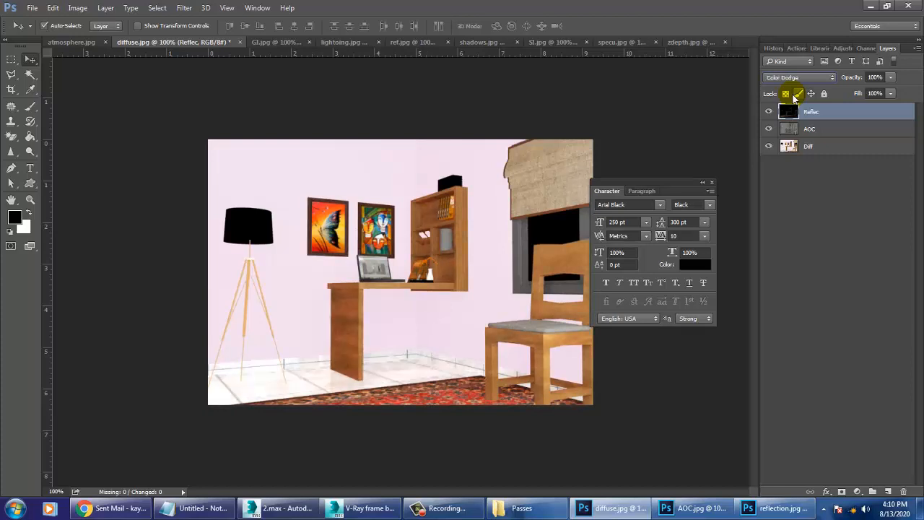
key(Down)
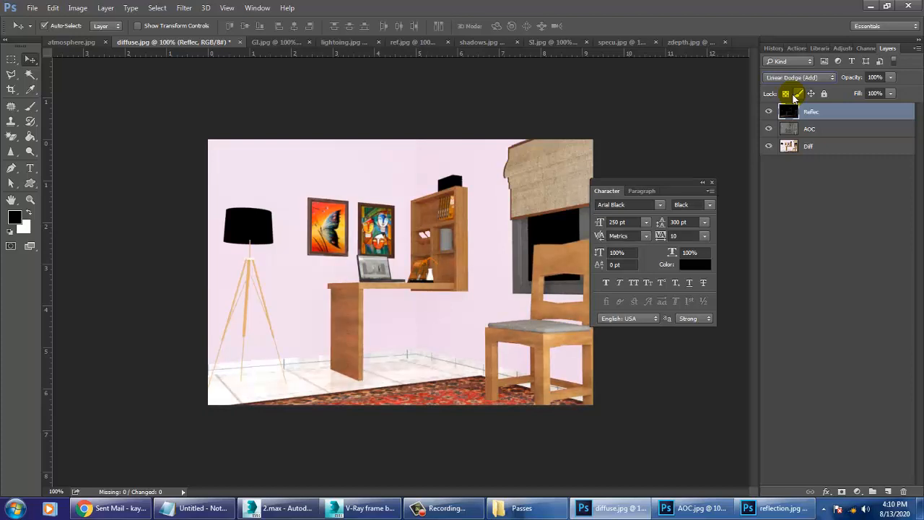
key(Down)
key(Down)
key(Down)
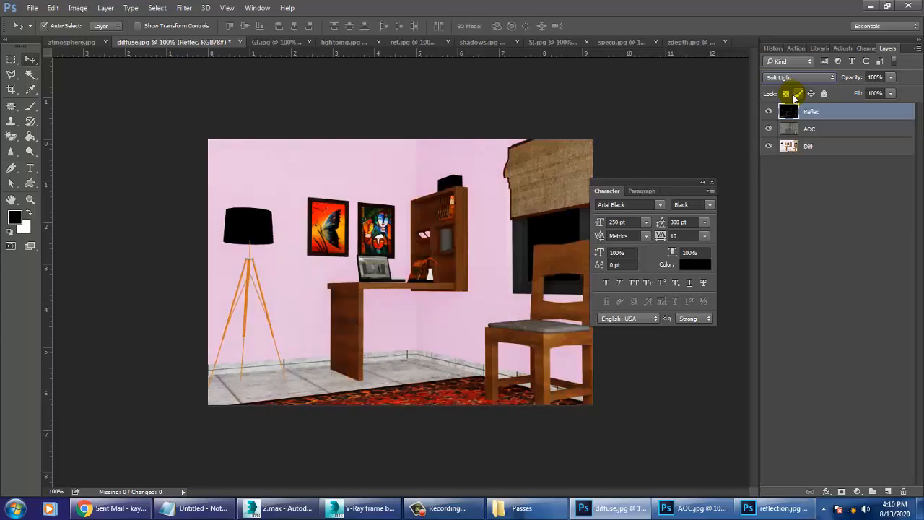
key(Up)
key(Up)
key(Up)
key(Up)
key(Up)
key(Up)
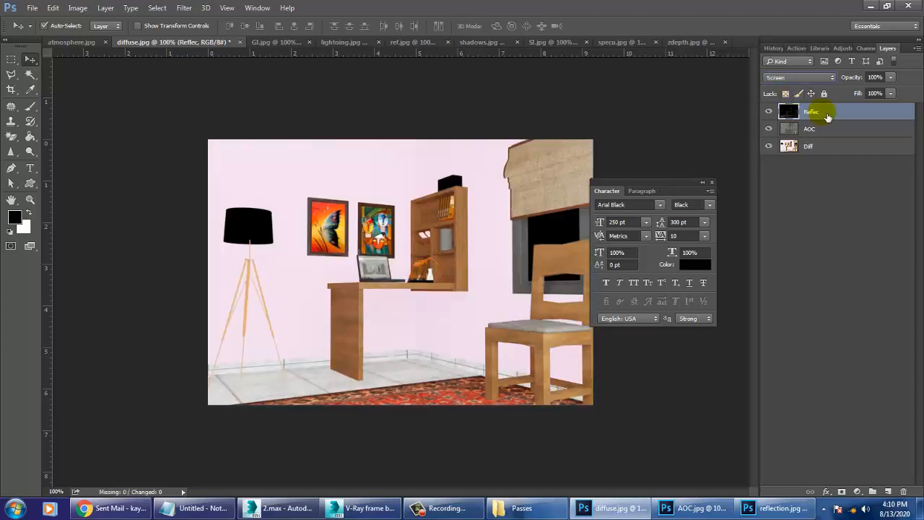
Step: Compare the composite with the Reflec layer hidden and shown
click(771, 112)
click(770, 112)
click(770, 111)
click(770, 112)
click(770, 111)
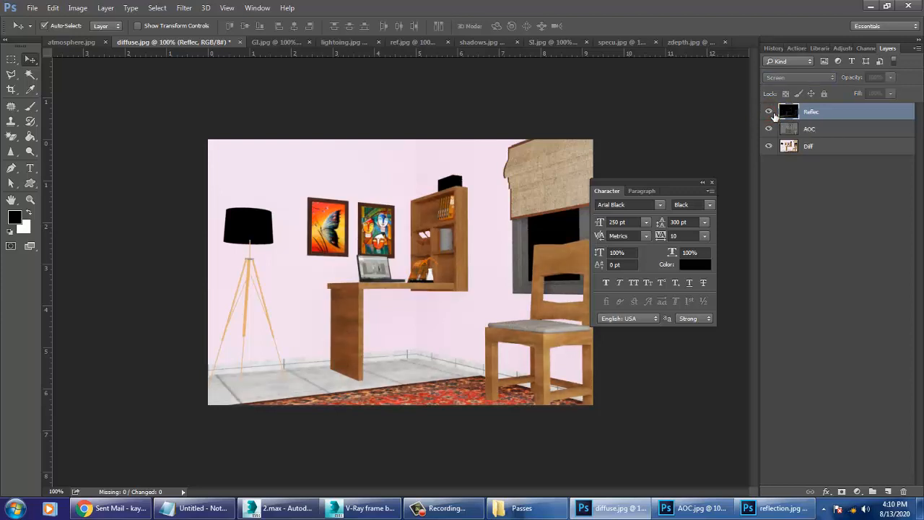
click(770, 112)
click(769, 112)
click(771, 113)
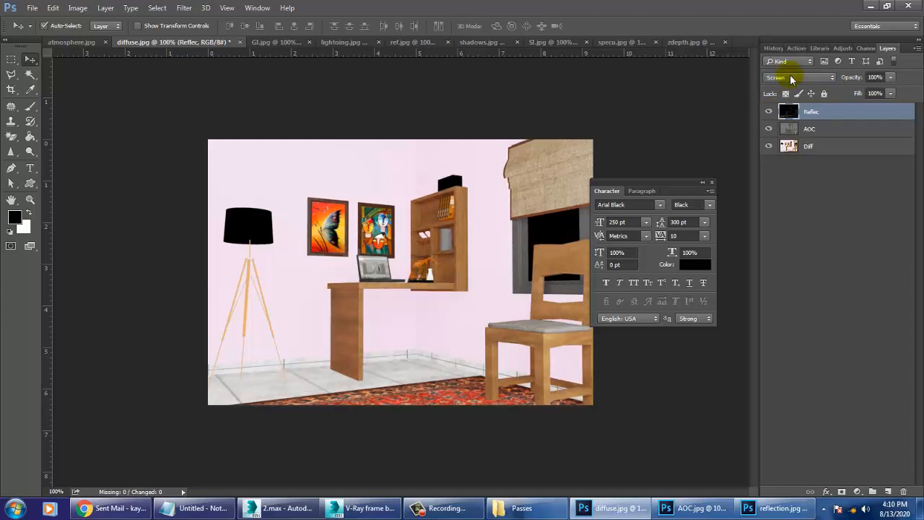
Step: Try the Overlay and Soft Light blend modes on the Reflec layer and return it to Screen
click(791, 76)
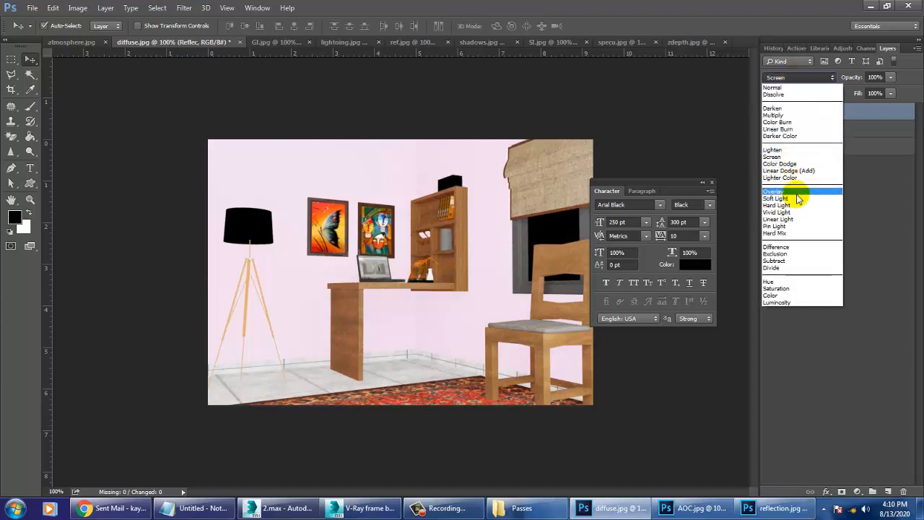
click(797, 192)
click(798, 77)
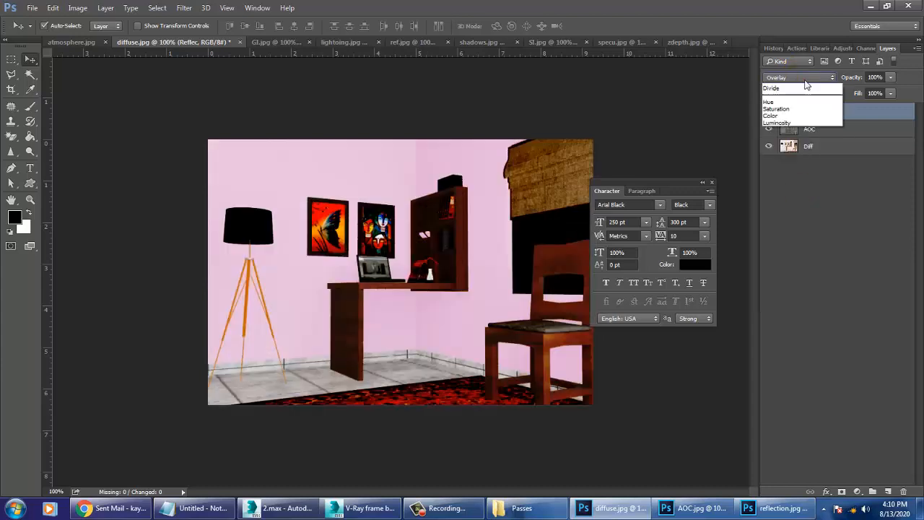
click(787, 200)
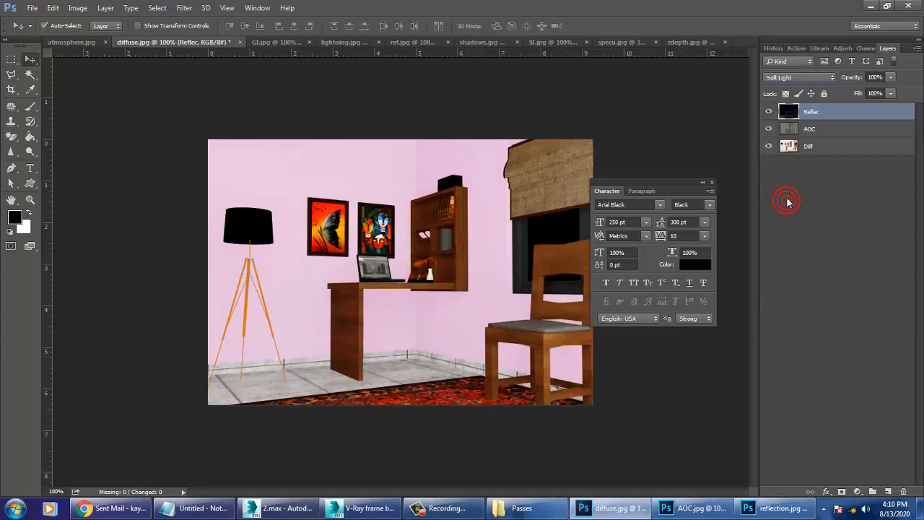
click(797, 77)
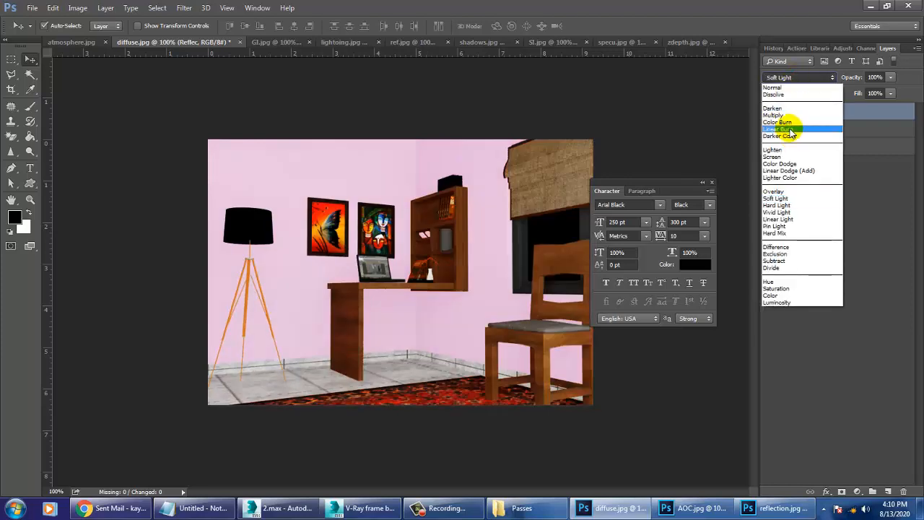
click(789, 156)
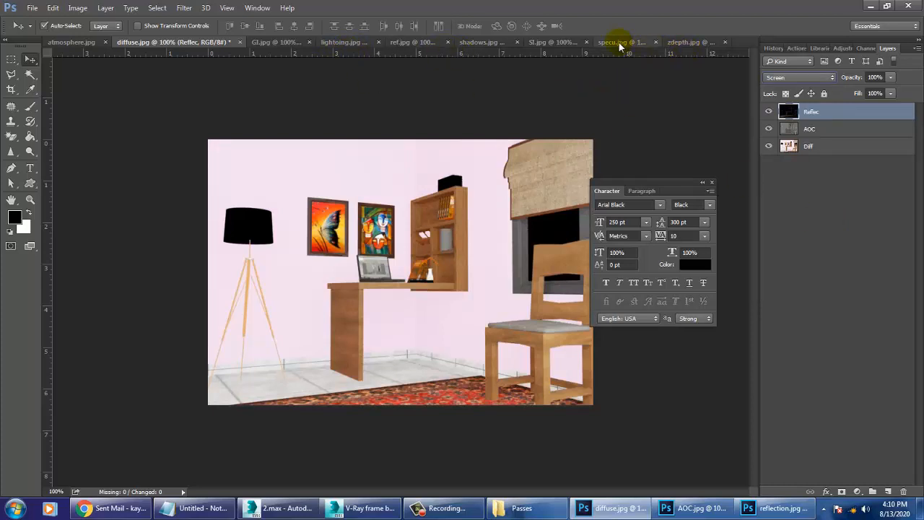
Step: Float the ref.jpg document and copy its image into diffuse.jpg as a new layer above Reflec
click(403, 45)
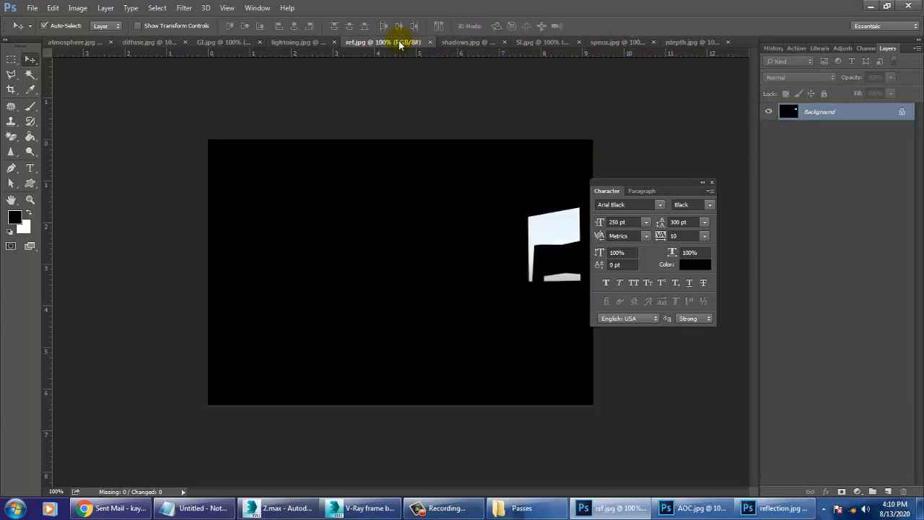
drag(467, 112, 578, 155)
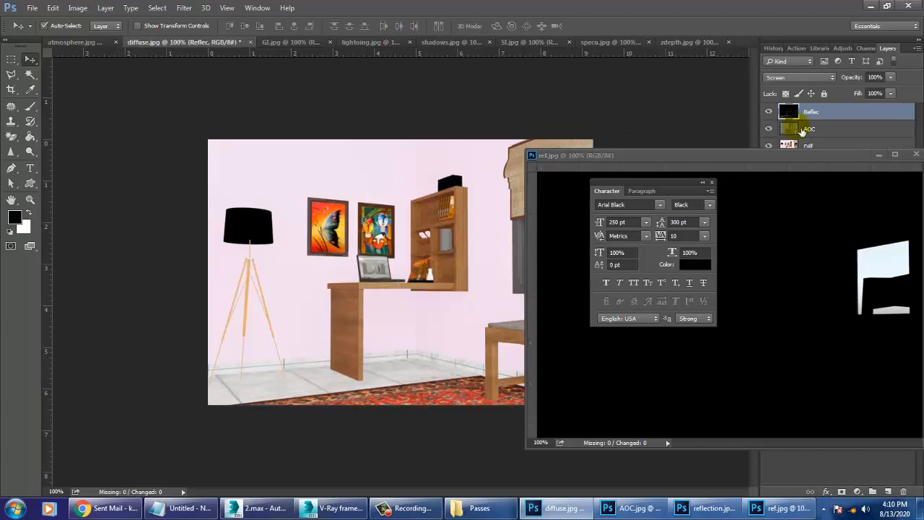
drag(825, 351, 423, 268)
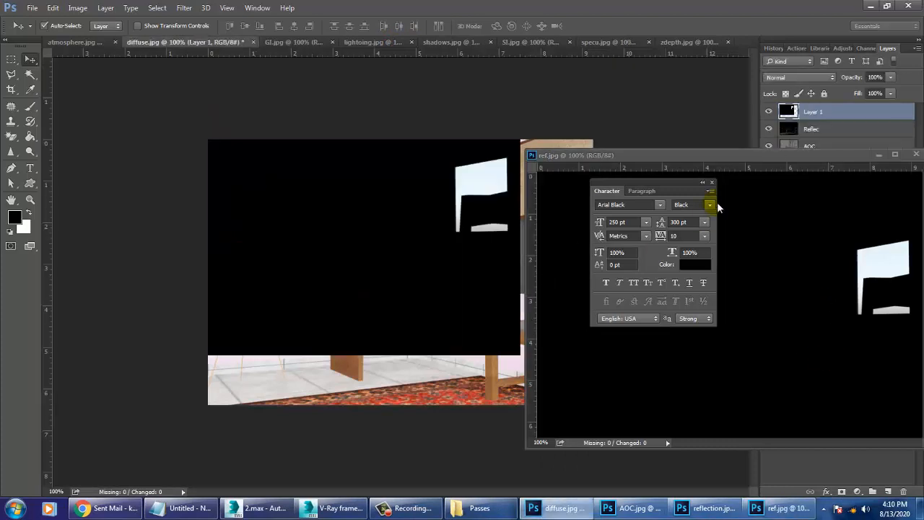
Step: Clear the ref.jpg window and Character panel out of the way and align the copied ref layer with the canvas
drag(802, 156, 581, 156)
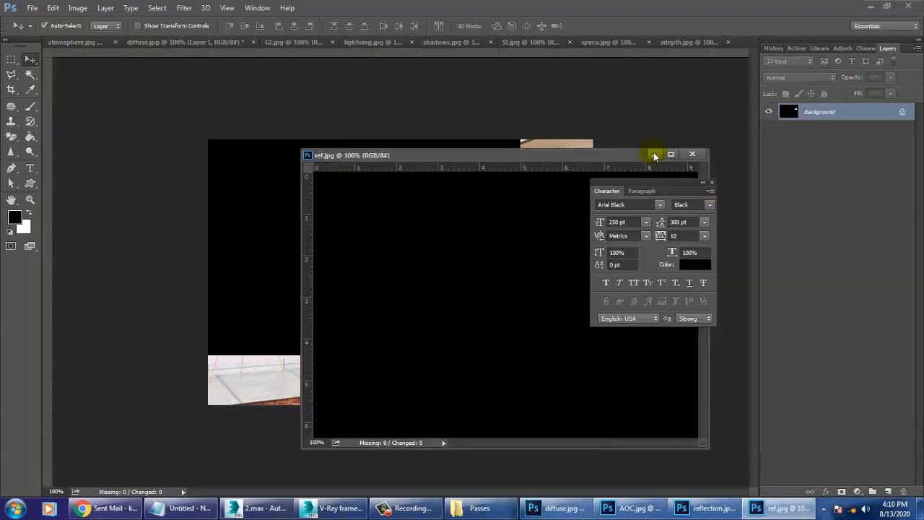
click(695, 154)
click(712, 183)
drag(354, 263, 428, 314)
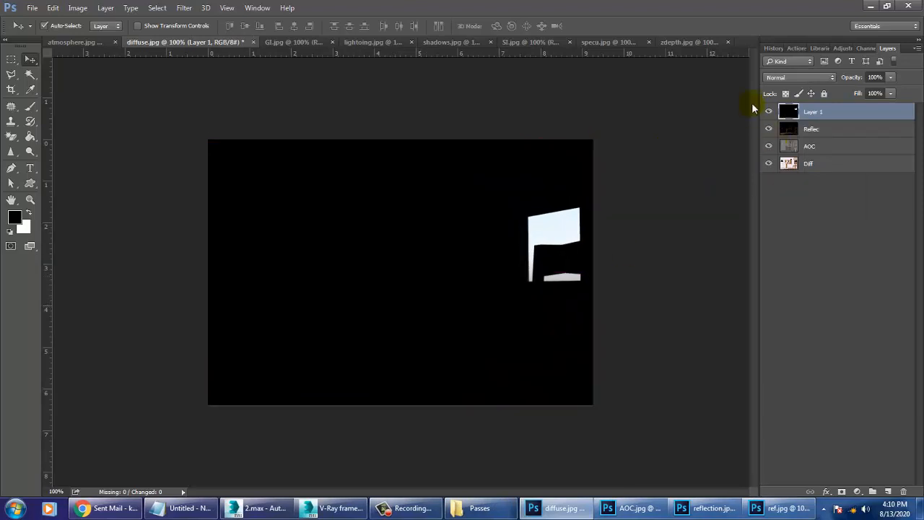
Step: Step through the darkening blend modes on the new ref layer and set it to Lighten
click(788, 80)
click(787, 96)
key(Down)
key(Down)
key(Down)
key(Down)
key(Down)
key(Down)
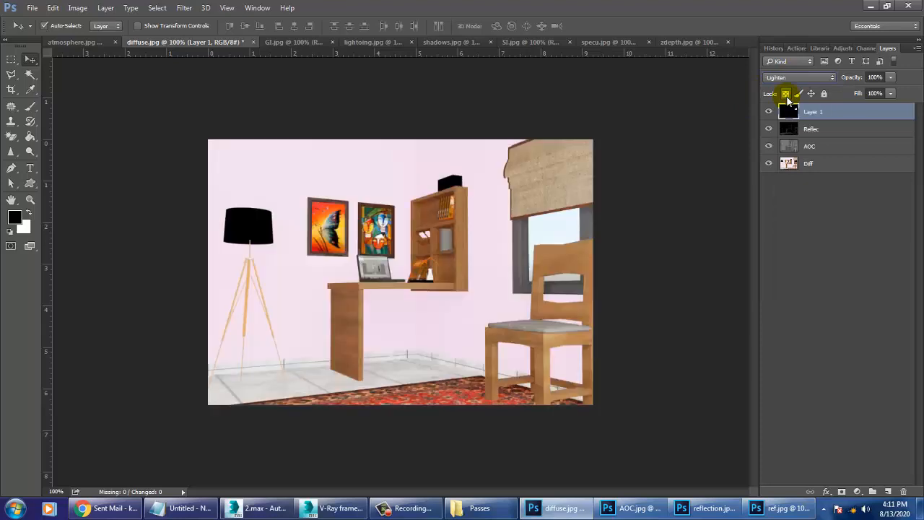
Step: Set the copied ref layer's blend mode to Screen and compare the image with the layer hidden and shown
key(Down)
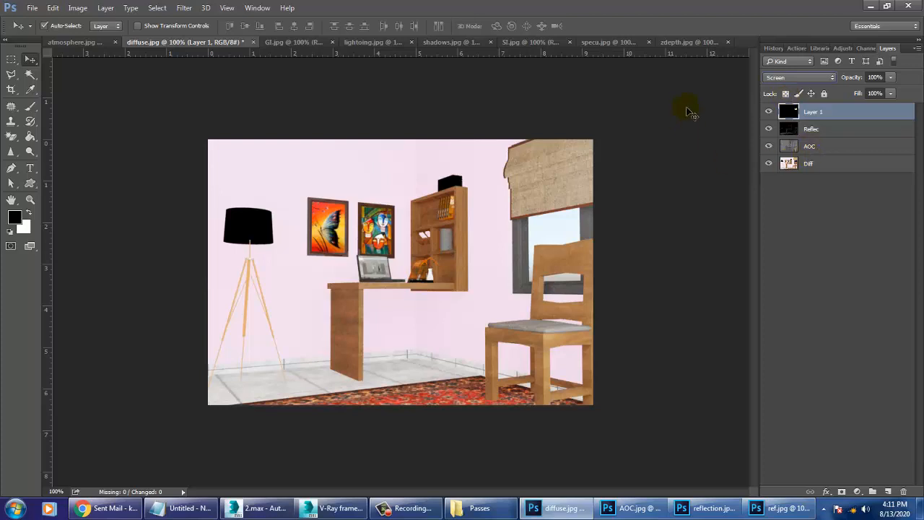
click(769, 112)
click(769, 111)
Step: Try the blend modes from Color Dodge to Soft Light on the copied ref layer and return it to Screen
click(801, 78)
click(801, 171)
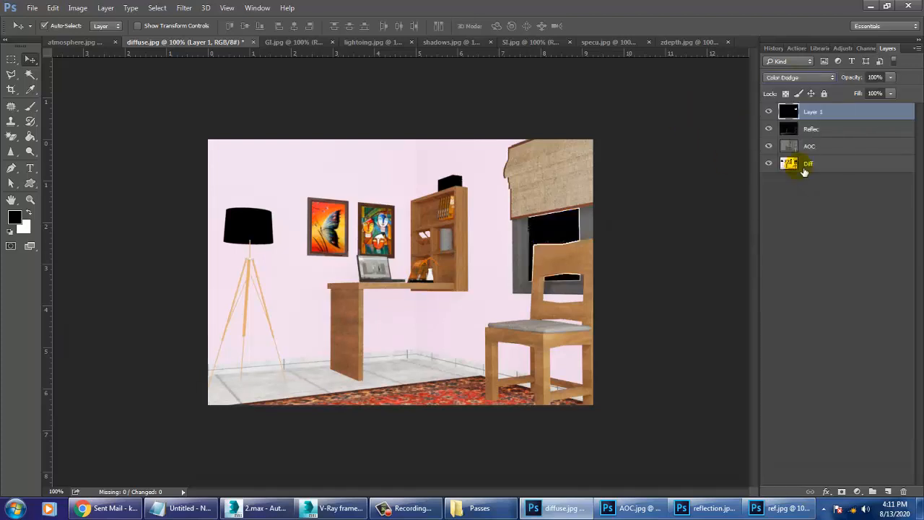
key(Down)
key(Down)
key(Down)
key(Down)
key(Down)
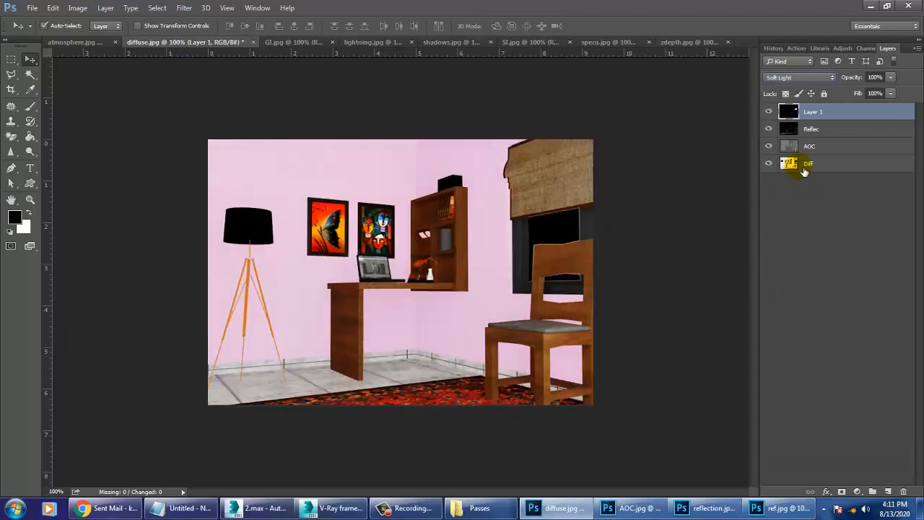
key(Up)
key(Up)
key(Up)
key(Up)
key(Up)
key(Up)
key(Up)
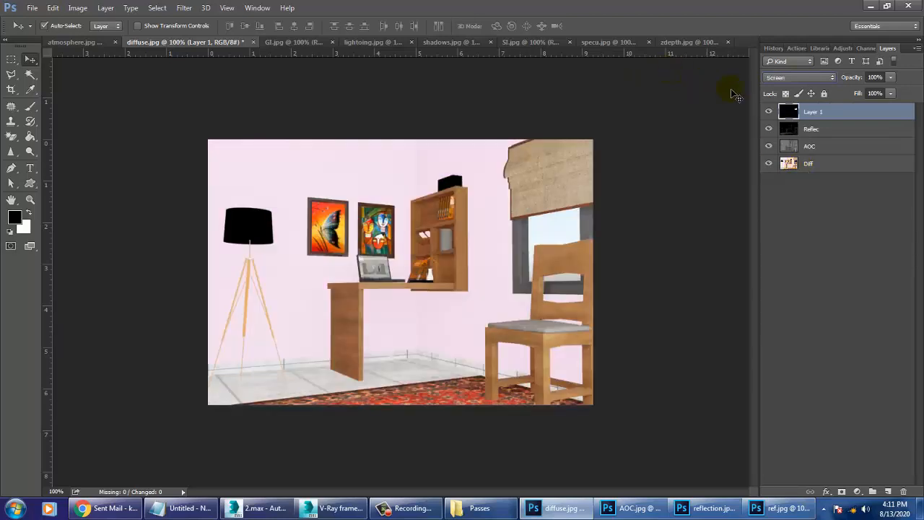
Step: Rename the copied ref layer as Refrac
double_click(812, 112)
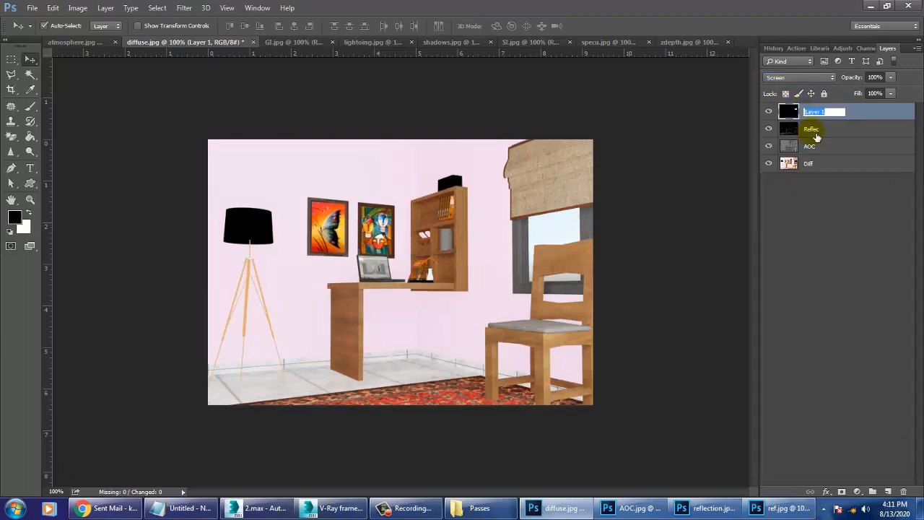
text(Refrac)
key(Return)
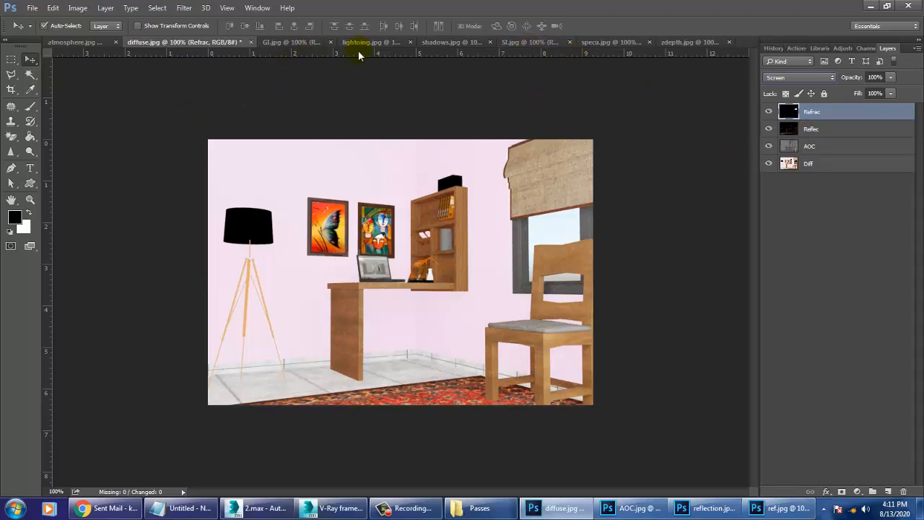
Step: Float the lightoing.jpg document, copy its image into diffuse.jpg as a new layer above Refrac and align it with the canvas
drag(361, 42, 660, 150)
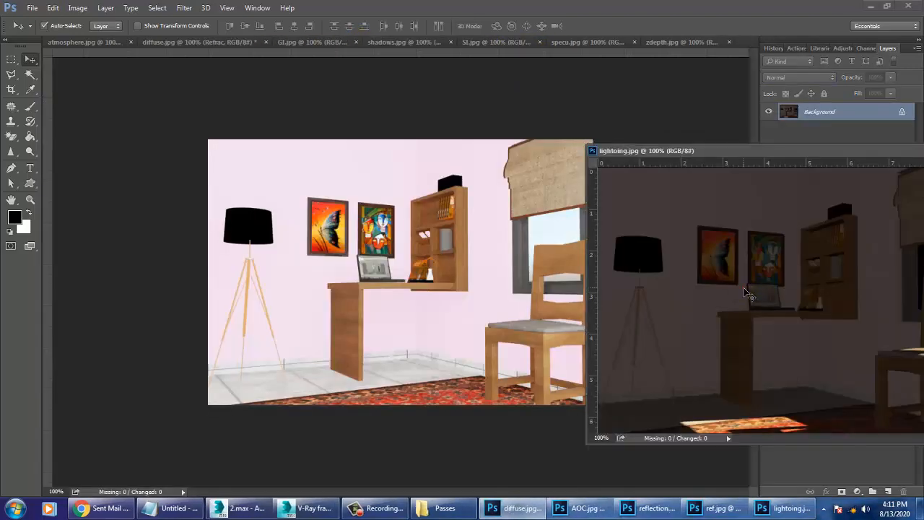
drag(748, 294, 467, 252)
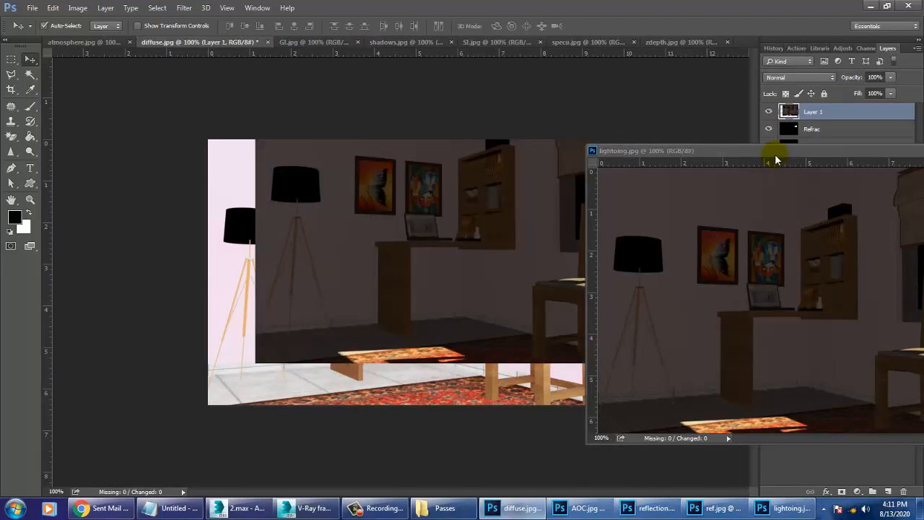
drag(775, 153, 342, 154)
click(505, 156)
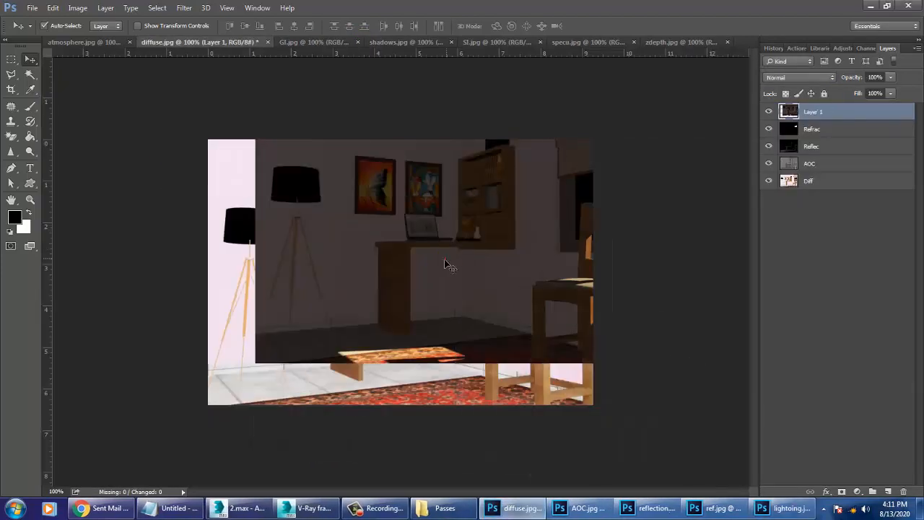
drag(448, 266, 401, 308)
Step: Rename the newly copied lighting pass layer as lighting
click(832, 112)
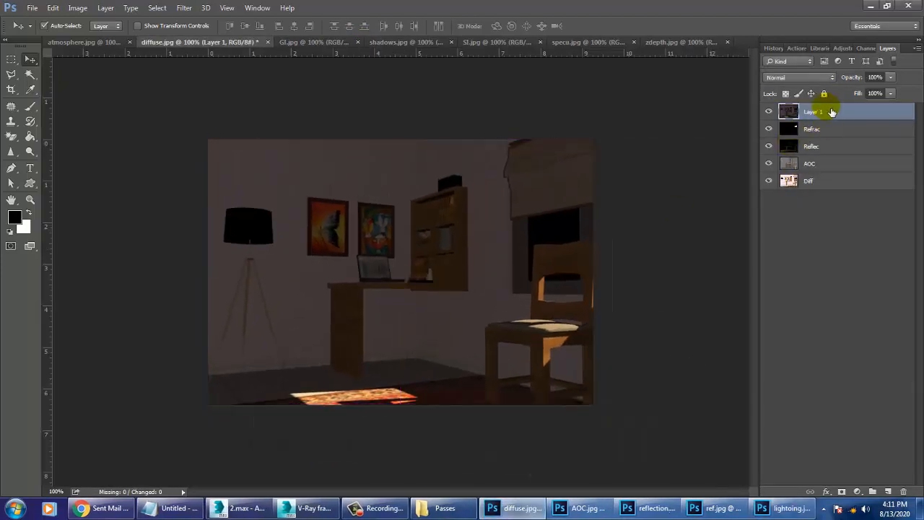
double_click(832, 112)
text(ligh)
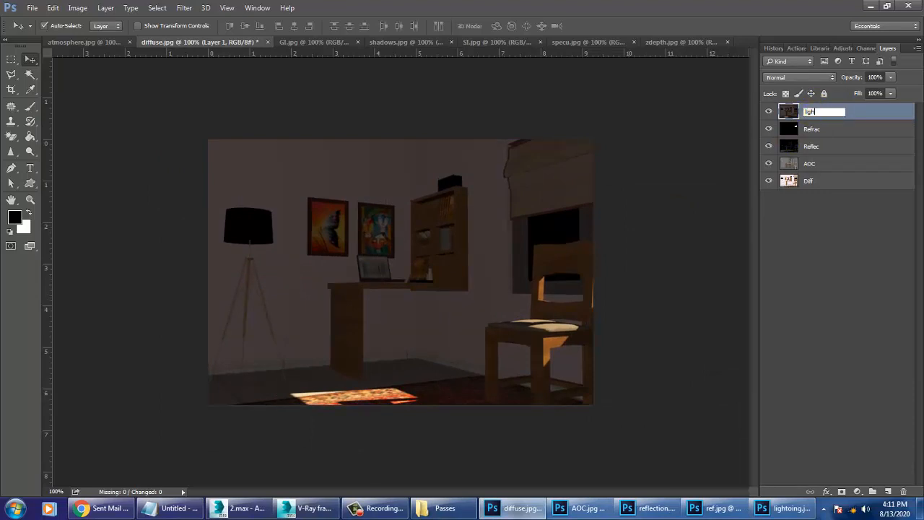
text(ting)
key(Return)
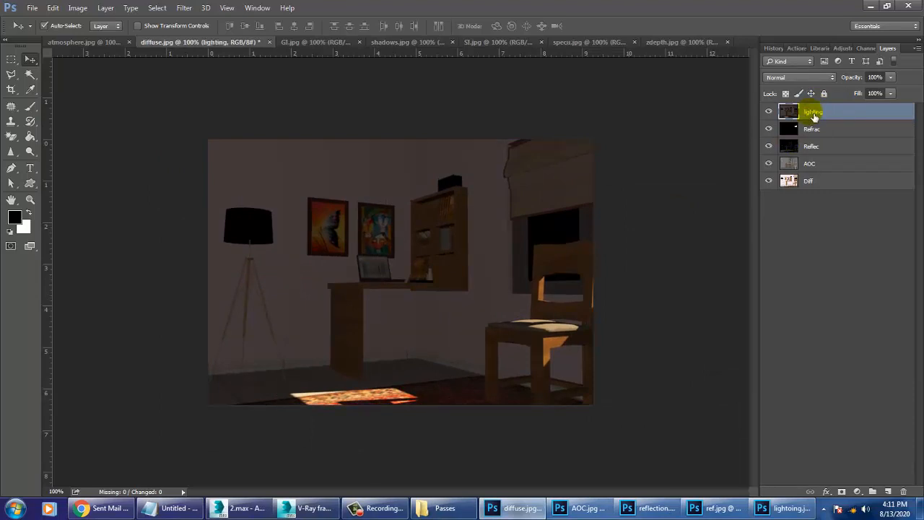
Step: Step the lighting layer's blend mode through Darken, Lighten and Overlay to Soft Light
click(800, 78)
click(799, 80)
key(Down)
key(Down)
key(Down)
key(Down)
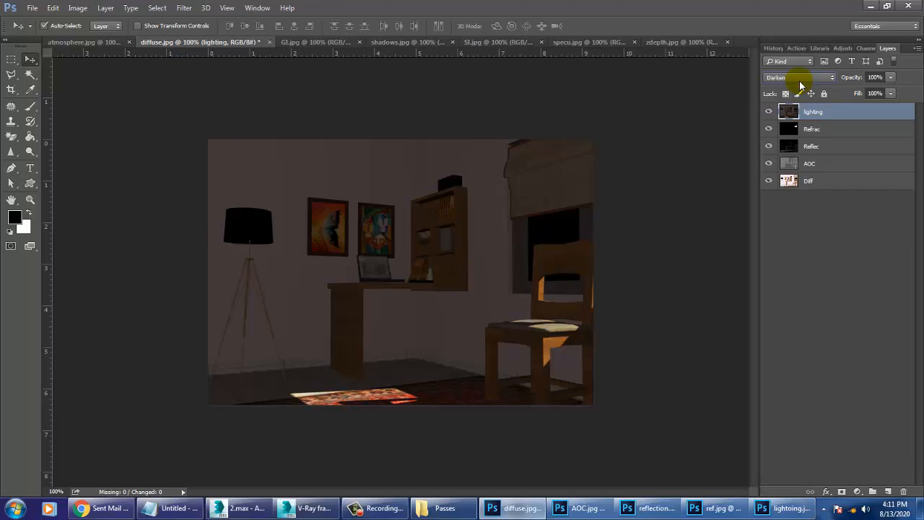
key(Down)
key(Down)
key(Down)
key(Down)
key(Down)
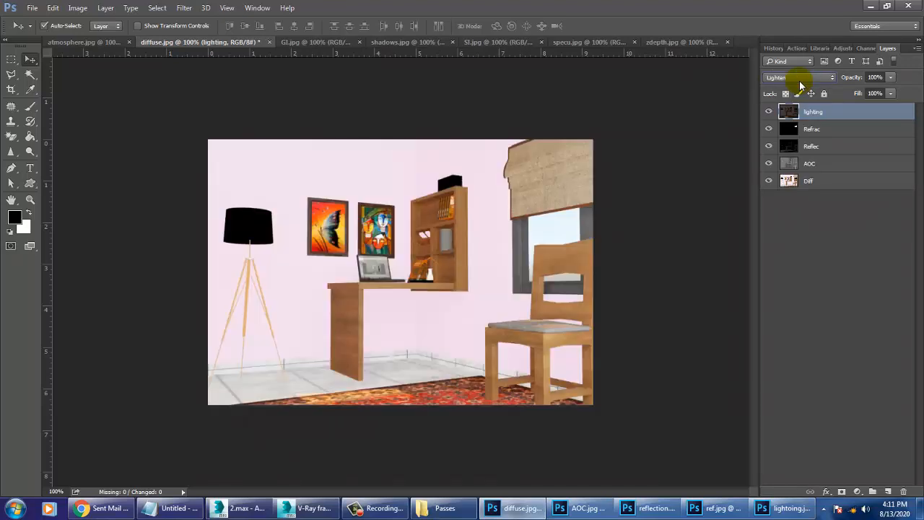
key(Down)
key(Down)
key(Down)
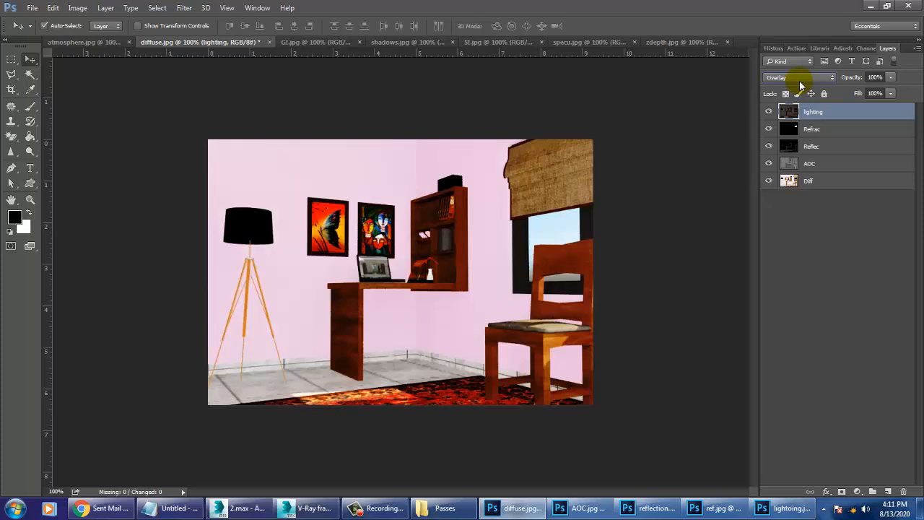
key(Down)
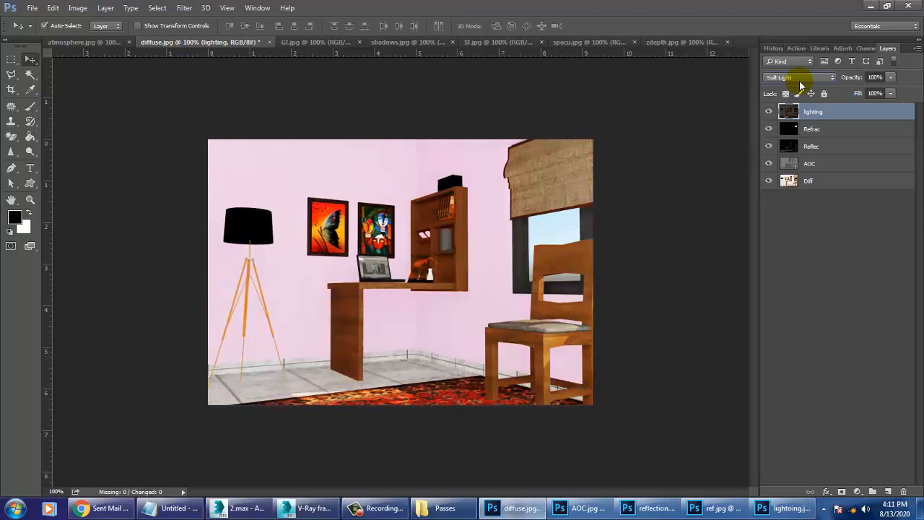
Step: Try the stronger contrast blend modes on the lighting layer, from Hard Light to Linear Light
key(Down)
key(Up)
key(Down)
key(Down)
key(Down)
key(Down)
key(Down)
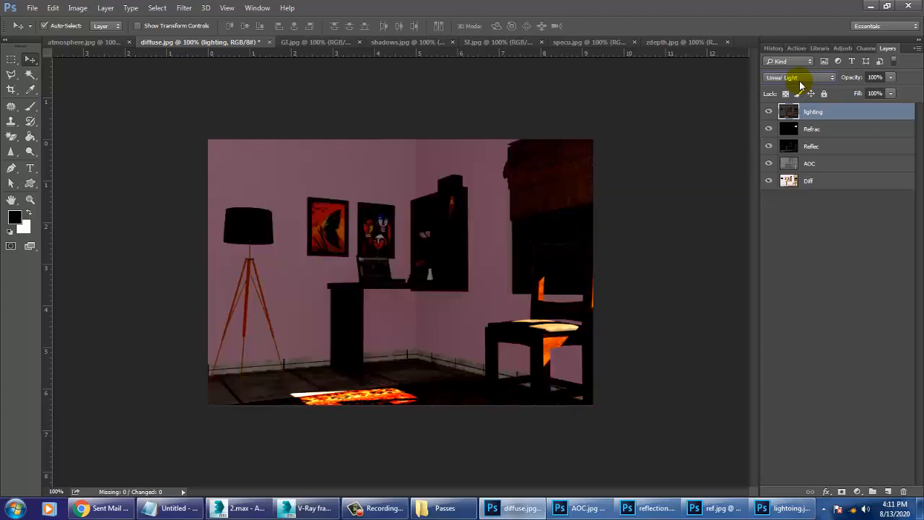
Step: Go back to the first blend modes on the lighting layer and try Linear Burn and Lighten
key(Up)
key(Up)
key(Up)
key(Up)
key(Up)
key(Up)
key(Up)
key(Up)
key(Up)
key(Up)
key(Up)
key(Up)
key(Up)
key(Up)
key(Up)
key(Up)
key(Up)
key(Up)
key(Down)
key(Down)
key(Down)
key(Down)
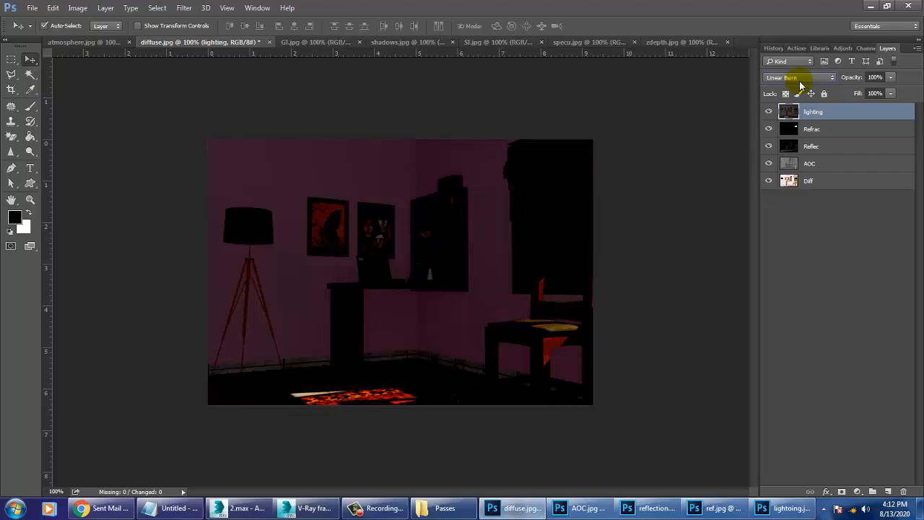
key(Down)
key(Down)
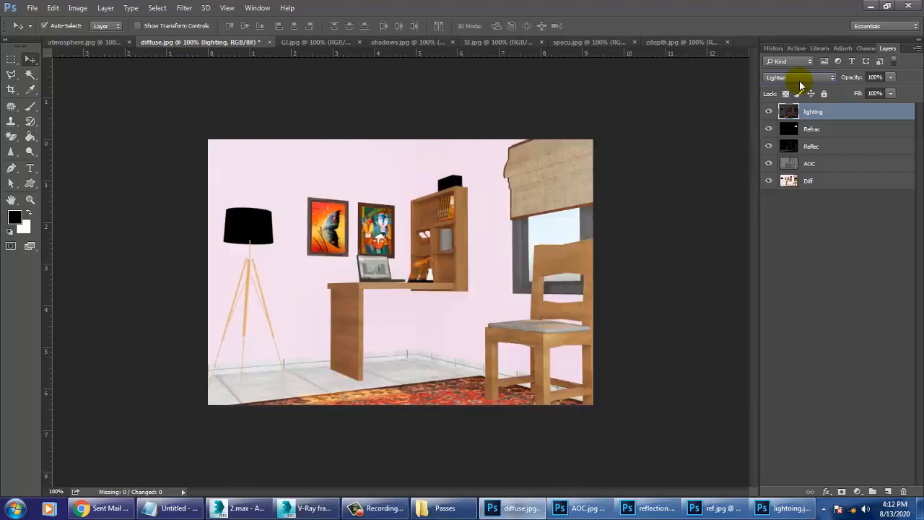
Step: Compare Color Dodge and Overlay on the lighting layer and set its blend mode to Soft Light
key(Down)
key(Down)
key(Down)
key(Down)
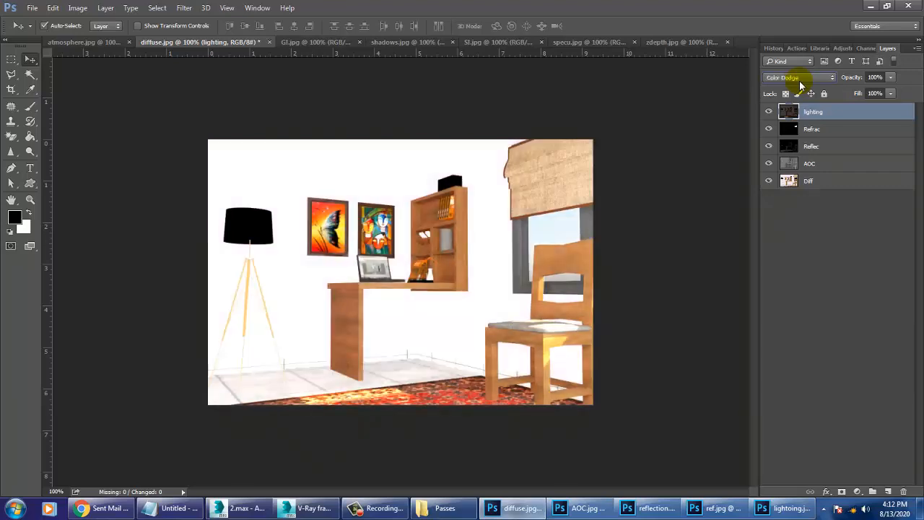
key(Down)
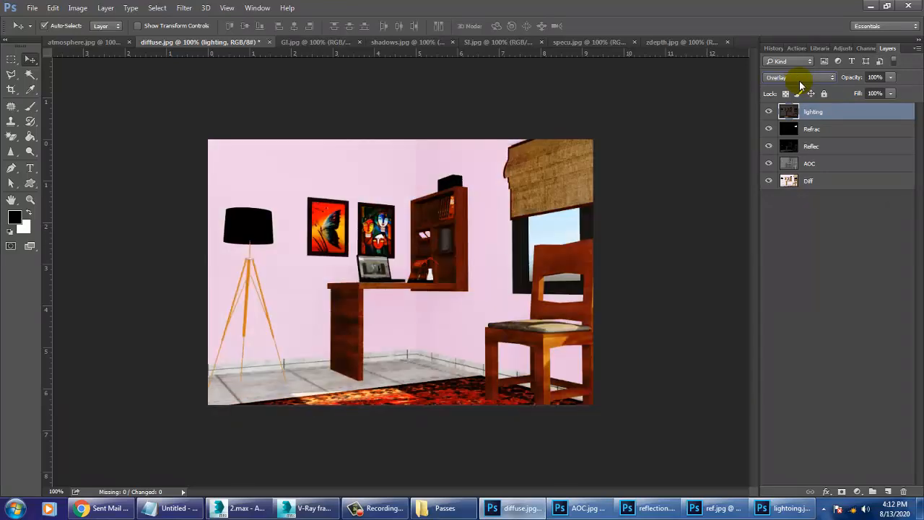
key(Down)
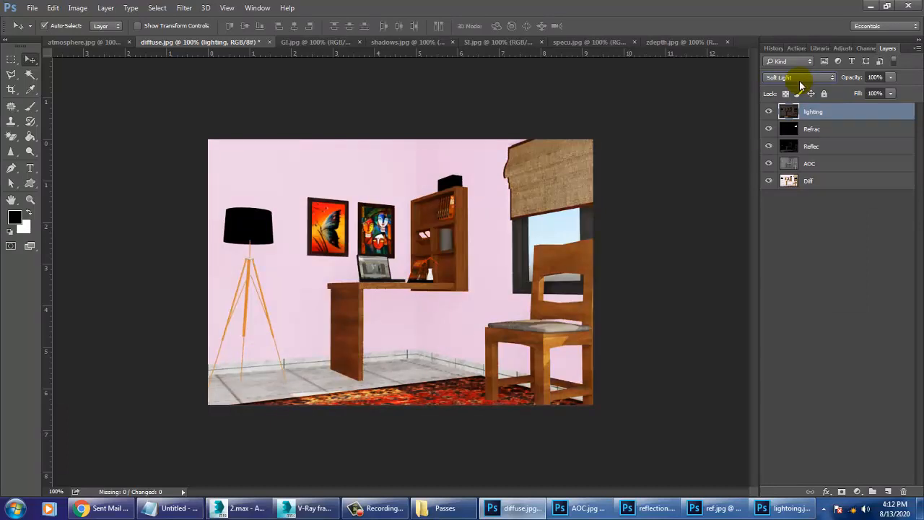
key(Down)
key(Up)
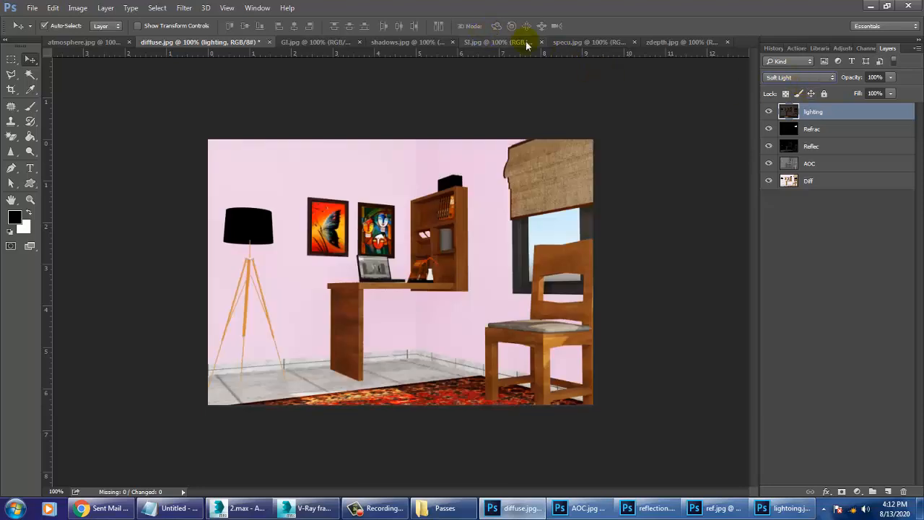
Step: Float the GI.jpg document, copy its image into diffuse.jpg as a new layer above lighting and align it with the canvas
click(303, 42)
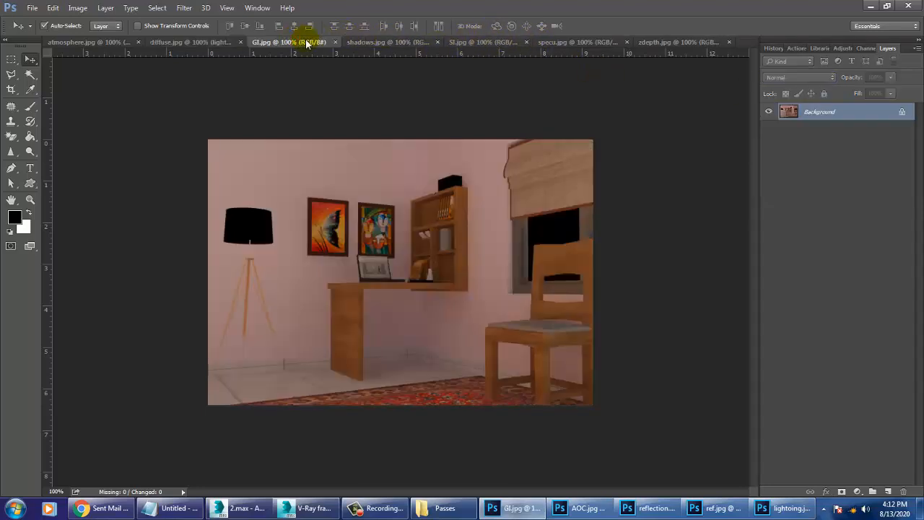
drag(303, 42, 679, 220)
drag(751, 305, 620, 305)
click(737, 207)
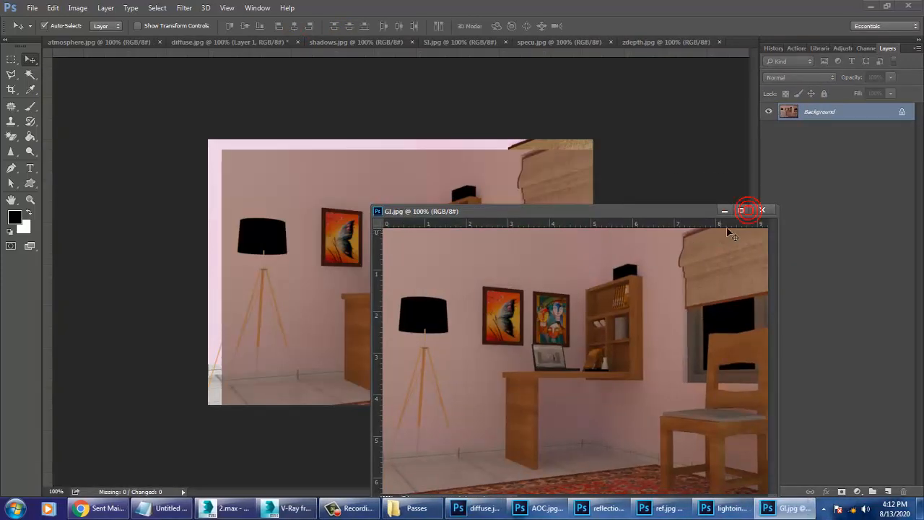
click(725, 210)
drag(405, 252, 389, 242)
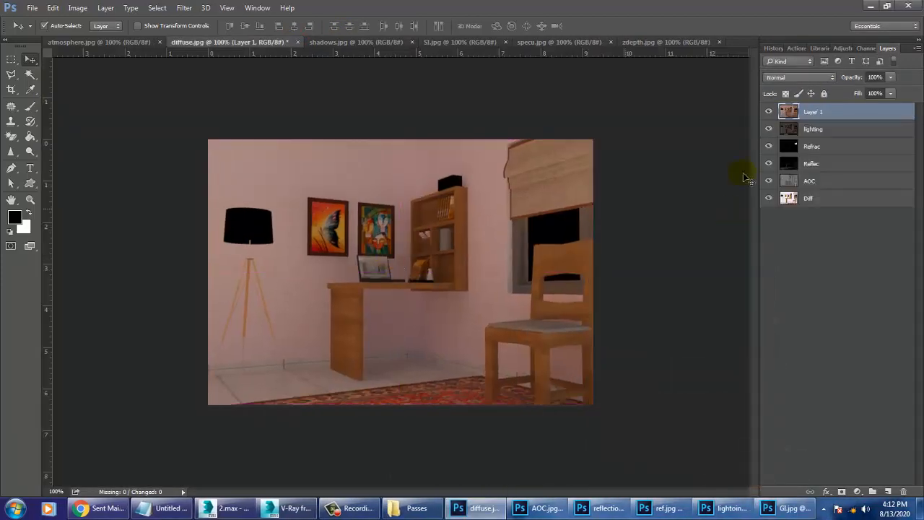
Step: Rename the newly copied global illumination layer as GI and select it
double_click(814, 112)
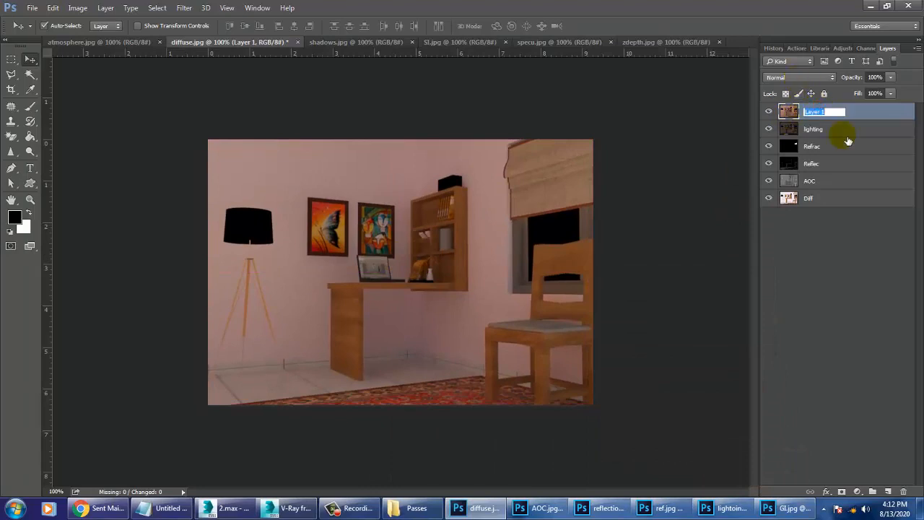
text(GI)
key(Return)
click(816, 112)
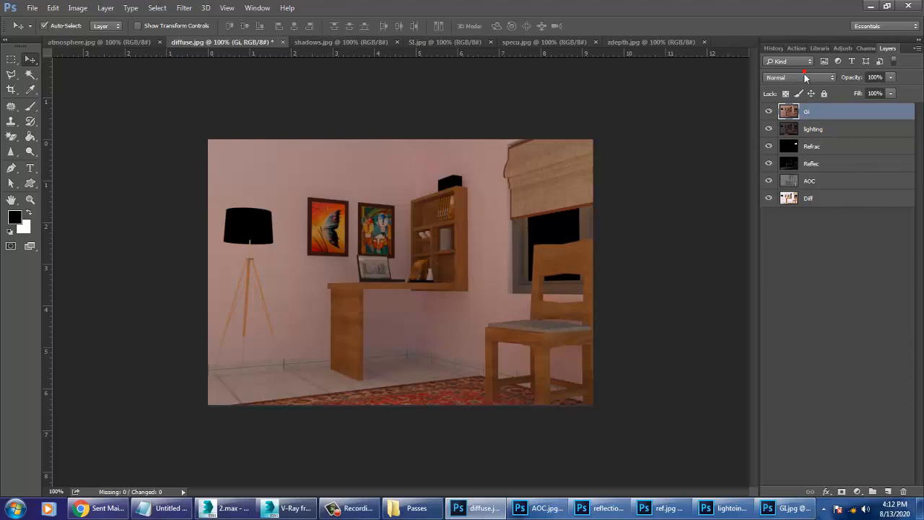
Step: Try the Darker Color, Soft Light and Hard Light blend modes on the GI layer
click(803, 76)
click(803, 77)
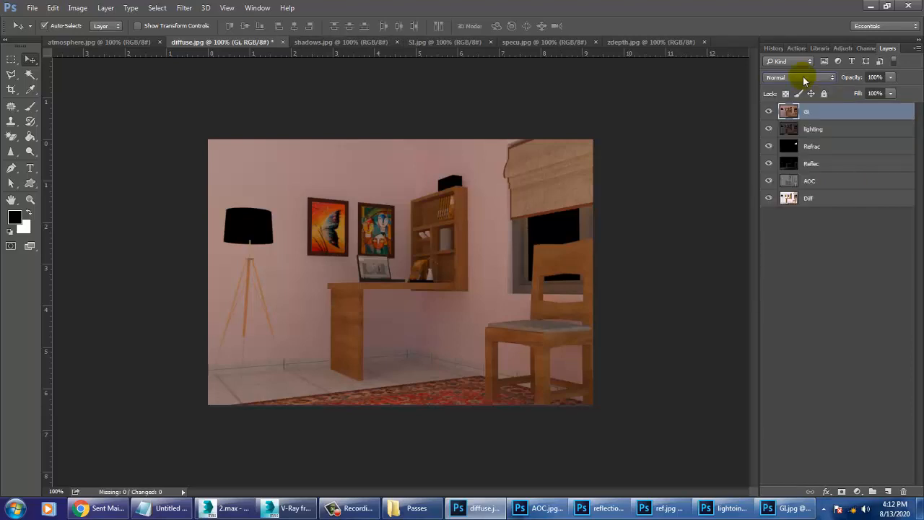
scroll(803, 77, down, 6)
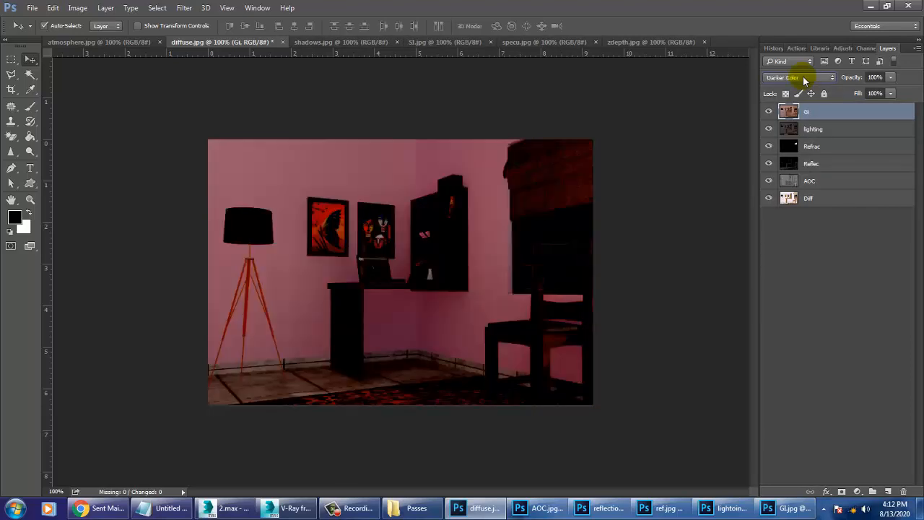
scroll(804, 80, down, 2)
scroll(804, 80, down, 3)
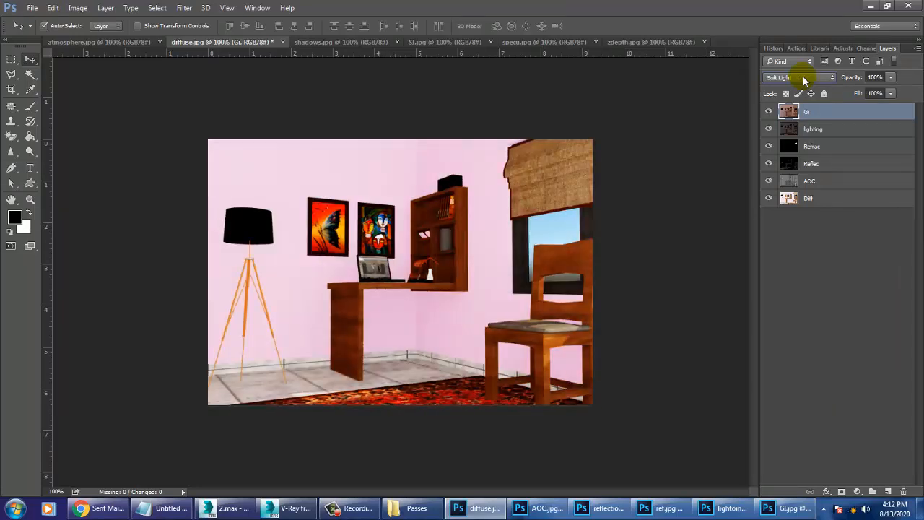
scroll(805, 80, down, 1)
scroll(805, 81, up, 1)
scroll(804, 80, down, 1)
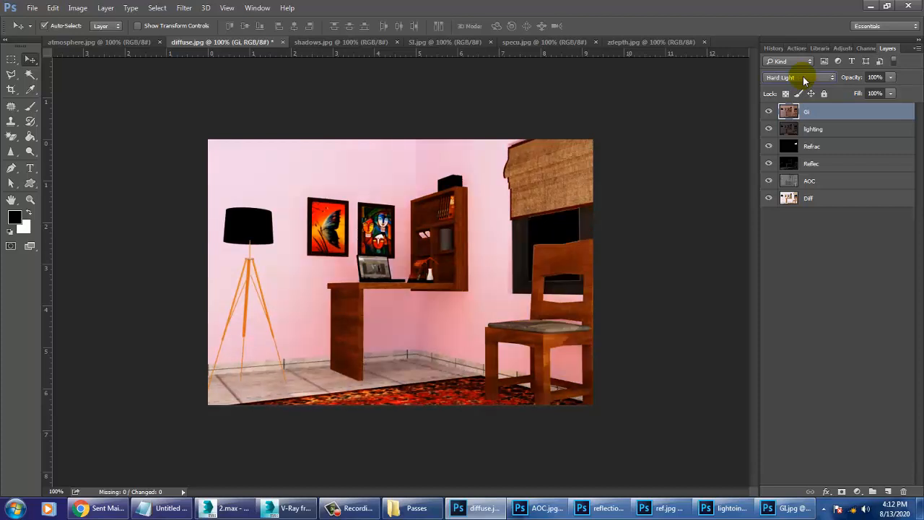
Step: Try the Pin Light, Overlay and Darken blend modes on the GI layer
scroll(804, 80, down, 4)
scroll(805, 80, up, 1)
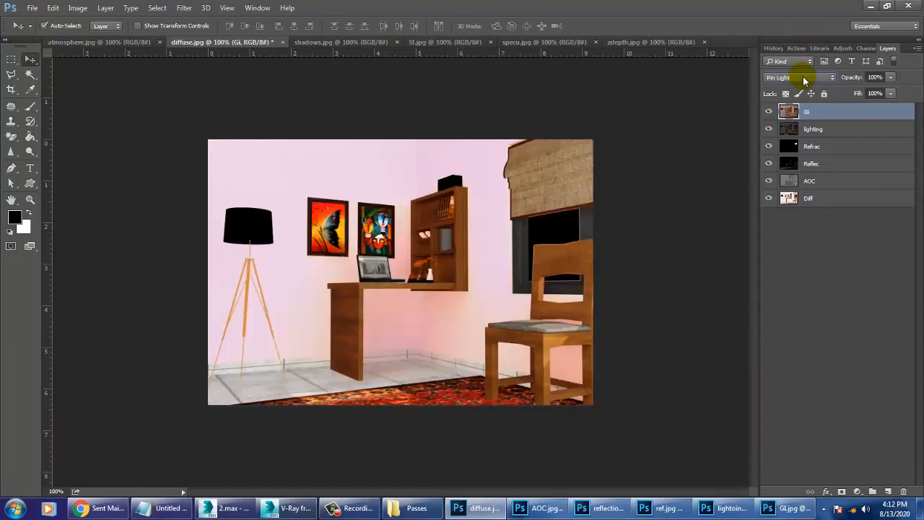
scroll(805, 81, down, 1)
scroll(804, 80, up, 11)
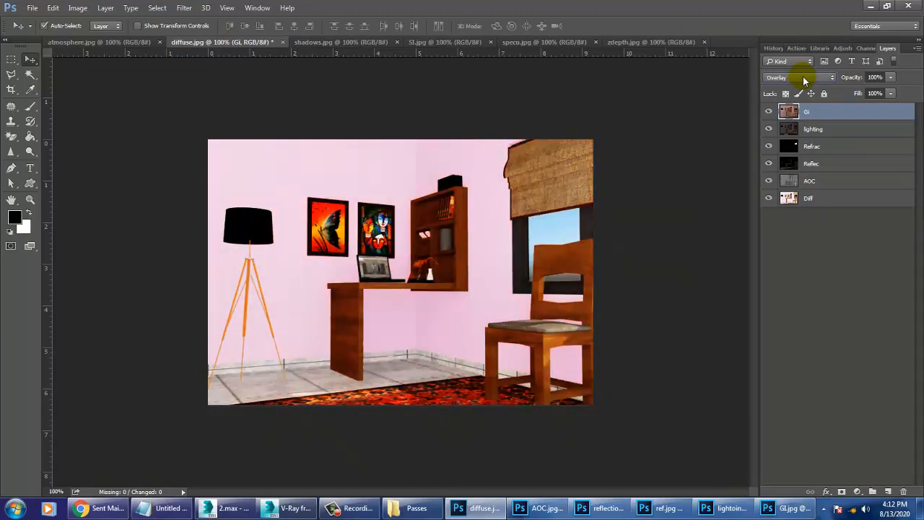
scroll(805, 80, up, 7)
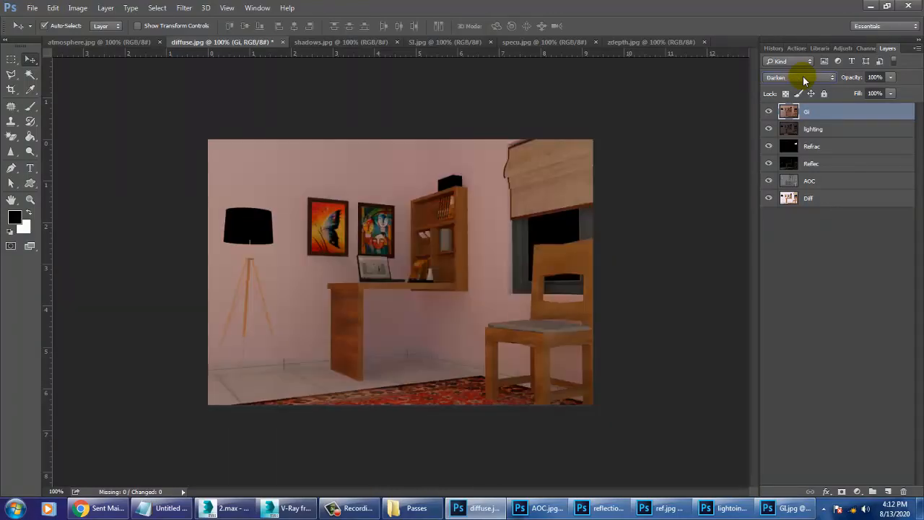
Step: Compare Lighten, Screen and Color Dodge on the GI layer, set it to Lighter Color and toggle its visibility to check the effect
scroll(804, 81, down, 6)
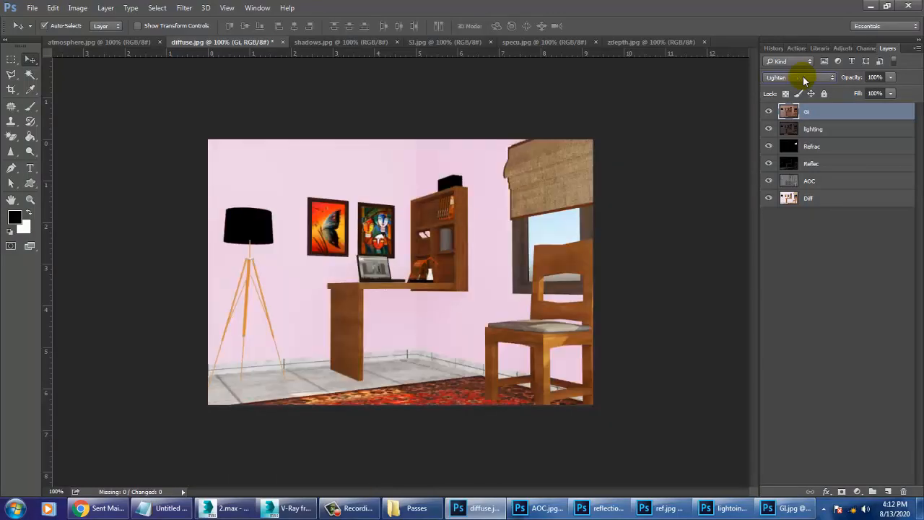
scroll(805, 80, down, 1)
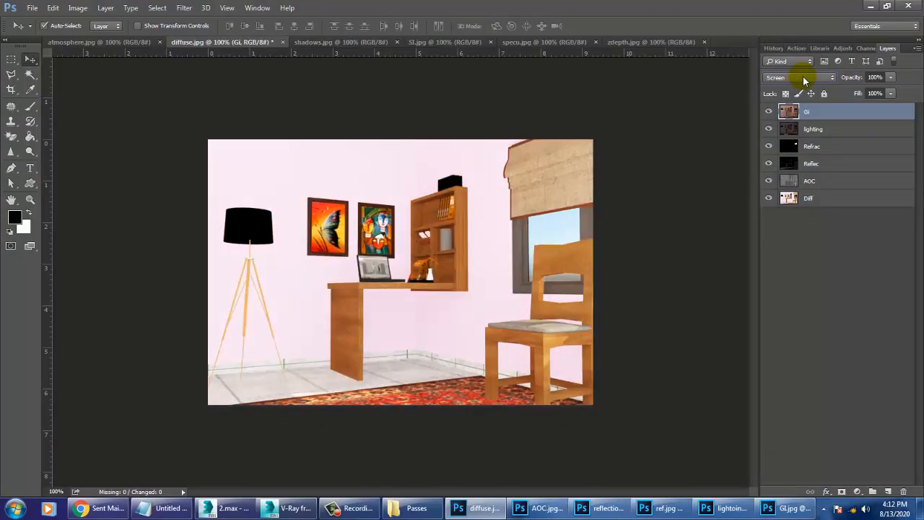
scroll(804, 80, down, 1)
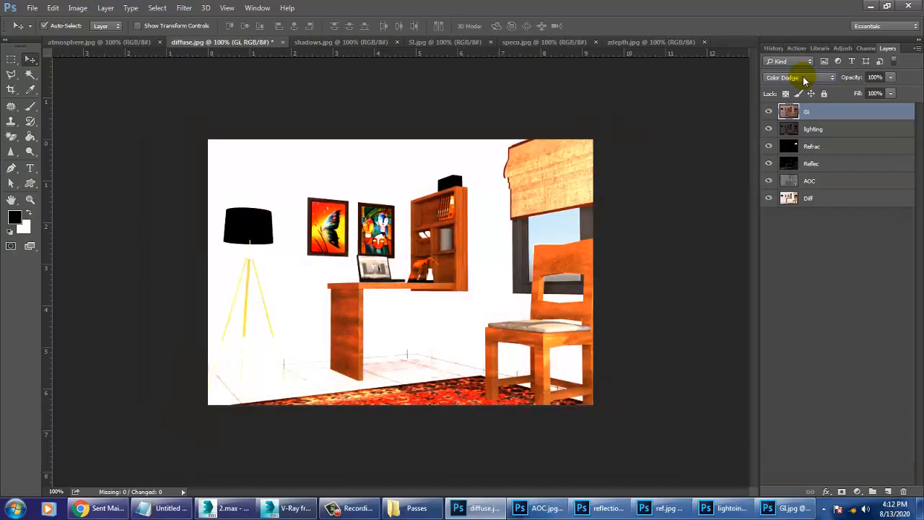
scroll(805, 80, down, 1)
scroll(805, 80, down, 1)
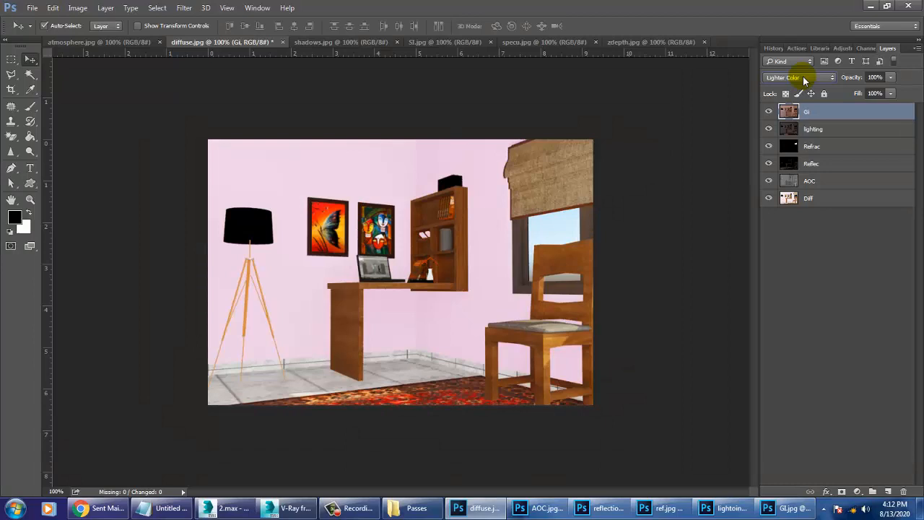
click(770, 112)
click(770, 112)
click(769, 112)
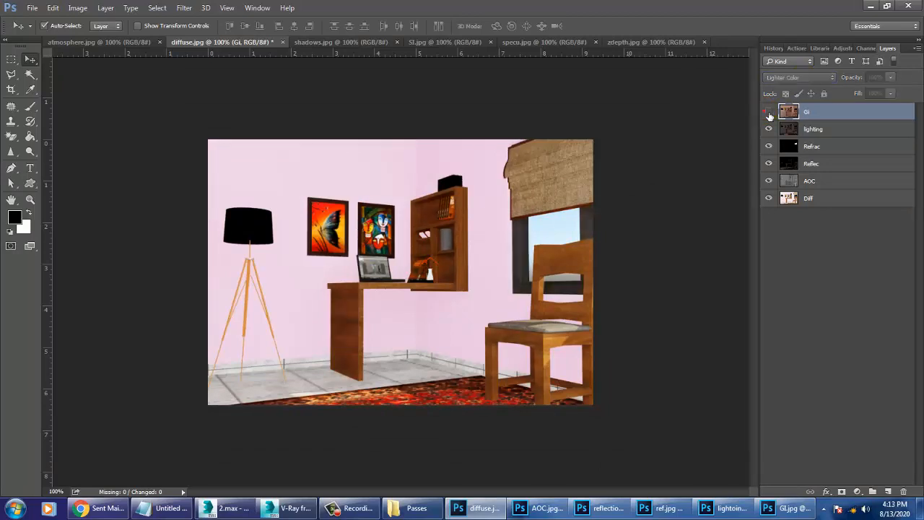
click(769, 112)
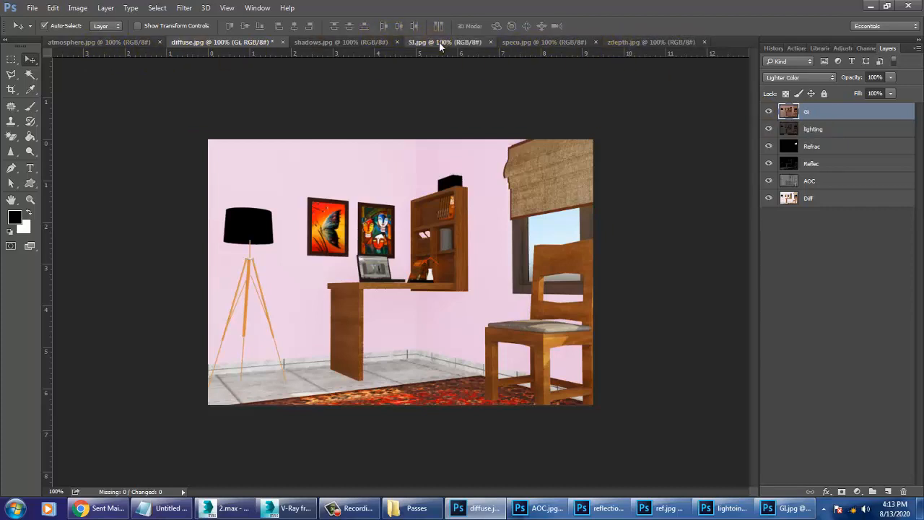
Step: Float the SI.jpg document, copy its lampshade image into diffuse.jpg as a new layer above GI, and minimize the source window
drag(440, 42, 548, 168)
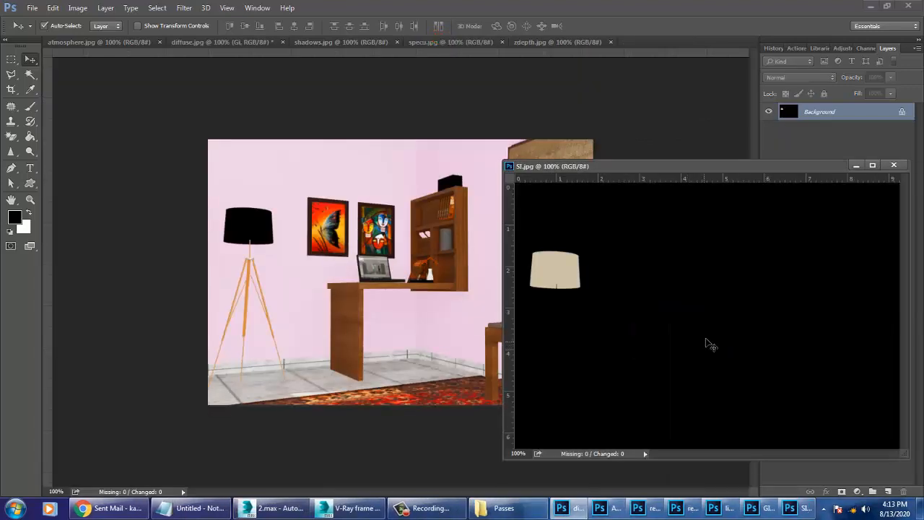
click(537, 291)
click(478, 199)
drag(725, 334, 419, 289)
click(856, 166)
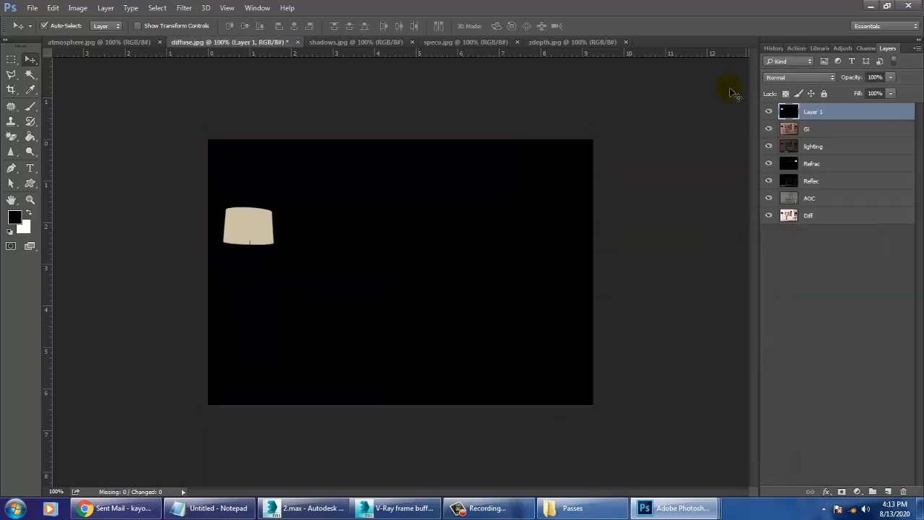
Step: Try Color Dodge, Overlay and neighbouring blend modes on the new SI lampshade layer
click(792, 77)
click(784, 103)
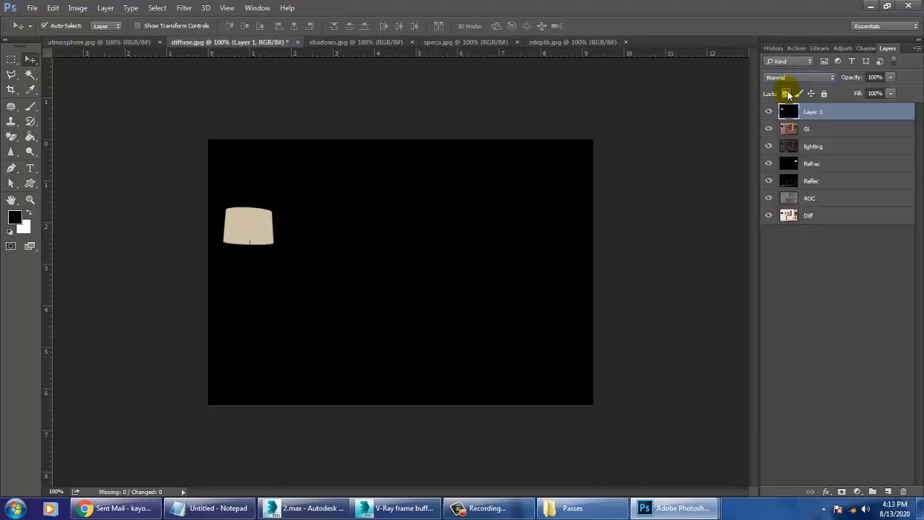
key(Down)
key(Down)
key(Down)
key(Down)
key(Down)
key(Down)
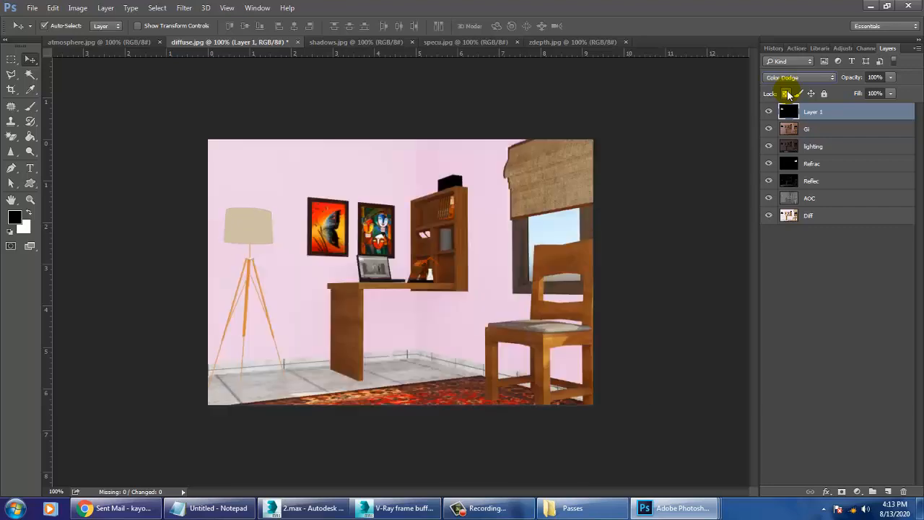
key(Down)
key(Down)
key(Up)
key(Up)
key(Up)
key(Up)
key(Up)
key(Up)
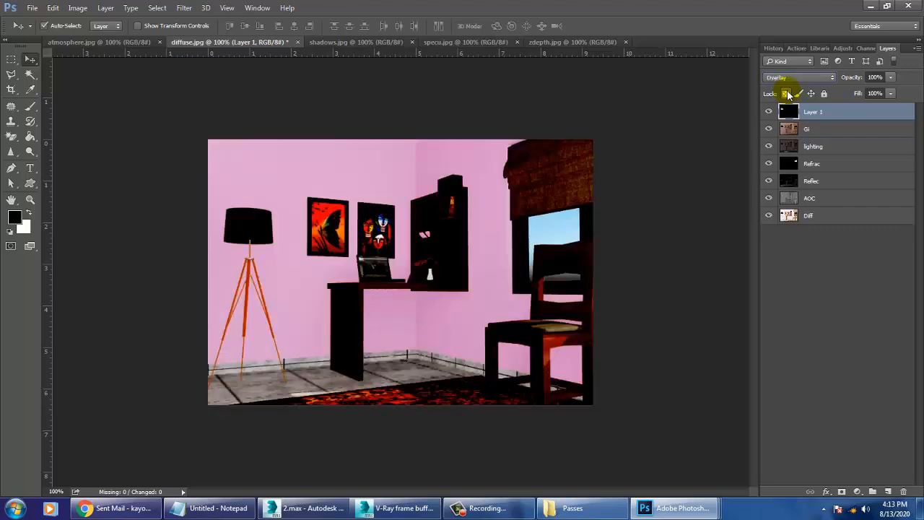
key(Up)
Step: Set the SI lampshade layer's blend mode to Screen and toggle its visibility to compare the result
key(Down)
key(Down)
key(Down)
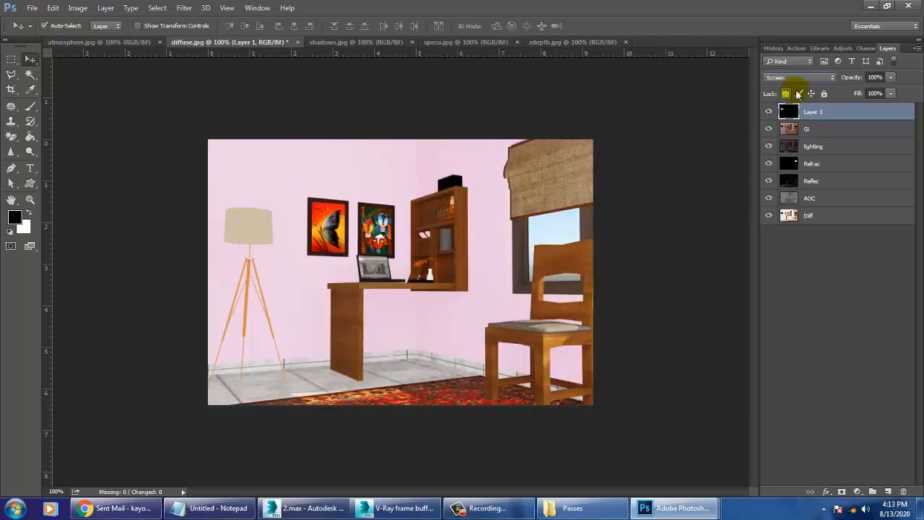
click(769, 112)
click(769, 112)
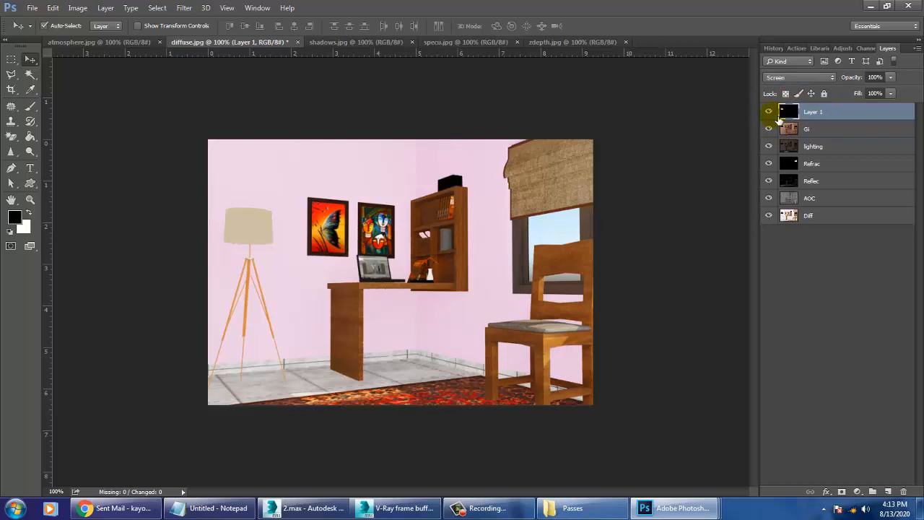
Step: Float zdepth.jpg, copy its image into diffuse.jpg as the topmost layer, dismiss the source window and align the layer with the canvas
click(557, 43)
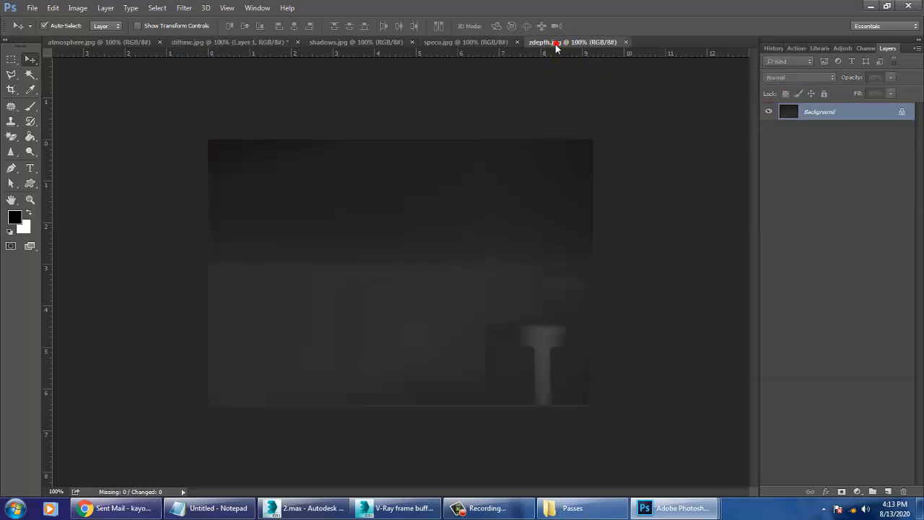
drag(553, 44, 599, 117)
drag(771, 329, 404, 293)
drag(886, 120, 770, 124)
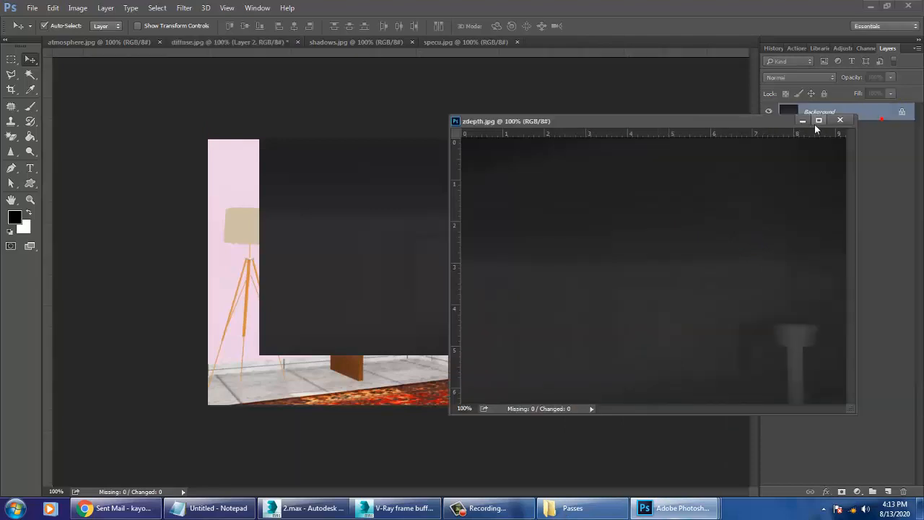
click(840, 121)
drag(537, 240, 487, 289)
Step: Try the Dissolve, Multiply, Color Burn and Screen blend modes on the zdepth layer
click(784, 78)
click(790, 95)
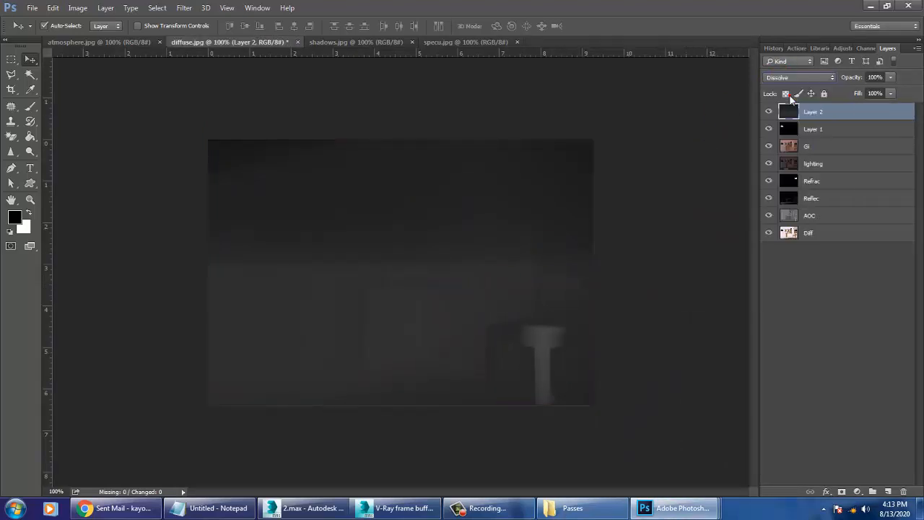
key(Down)
key(Down)
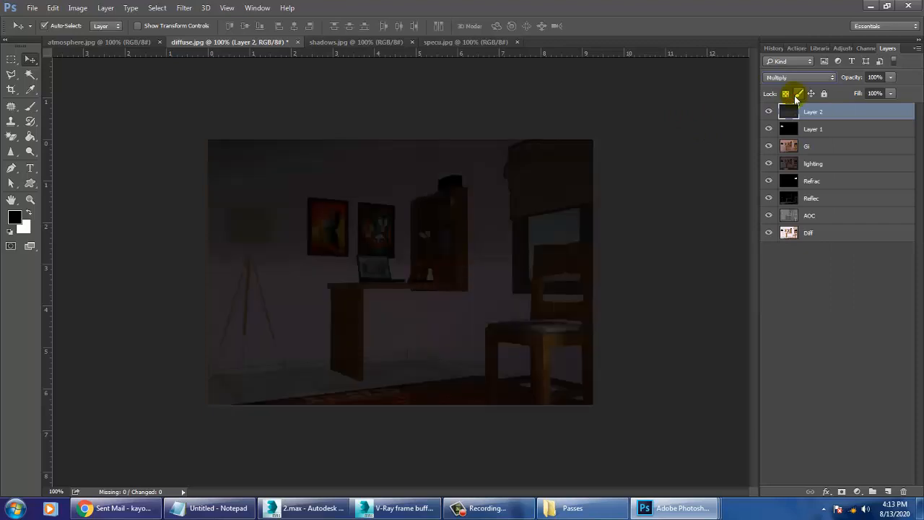
key(Down)
key(Down)
key(Down)
key(Down)
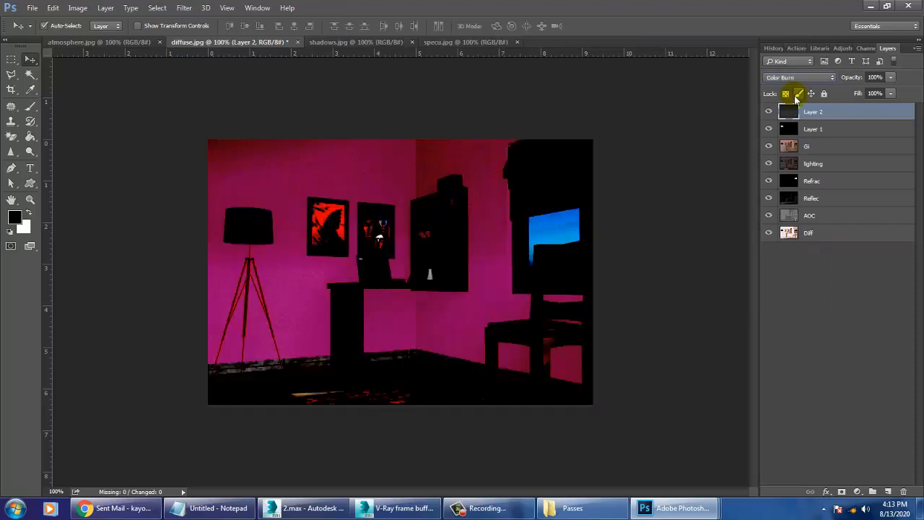
key(Down)
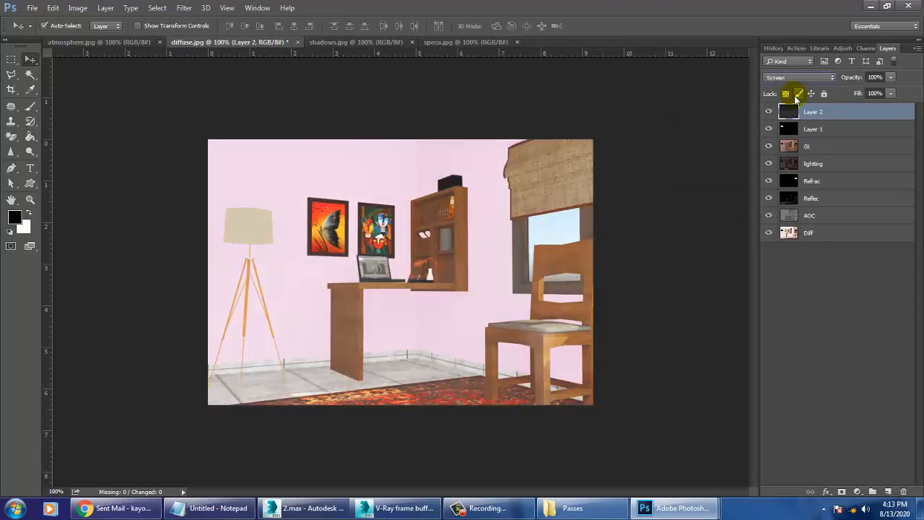
Step: Try the Lighten, Lighter Color and Soft Light blend modes on the zdepth layer
key(Up)
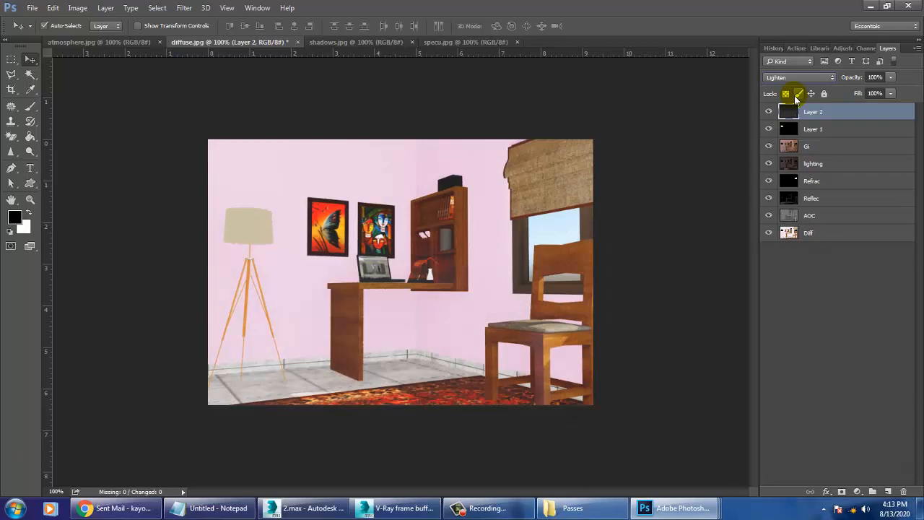
key(Down)
key(Down)
key(Down)
key(Down)
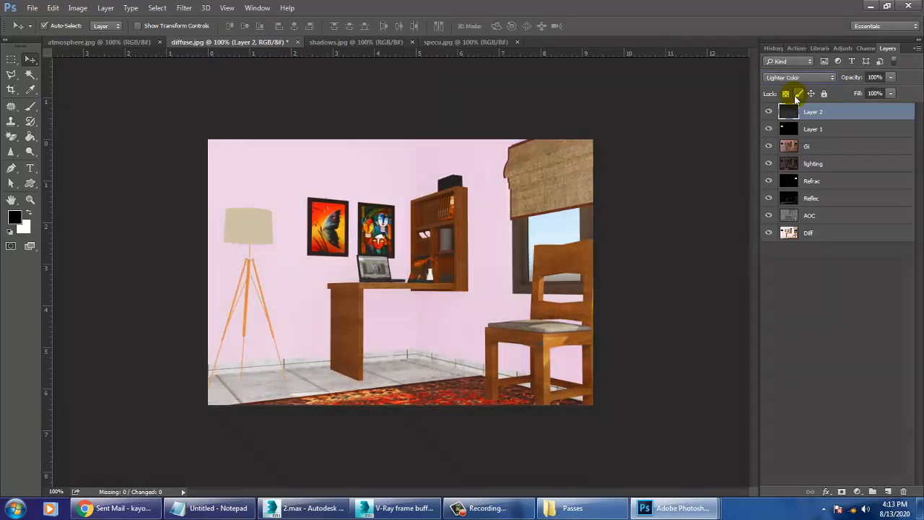
key(Down)
key(Down)
key(Down)
key(Down)
key(Down)
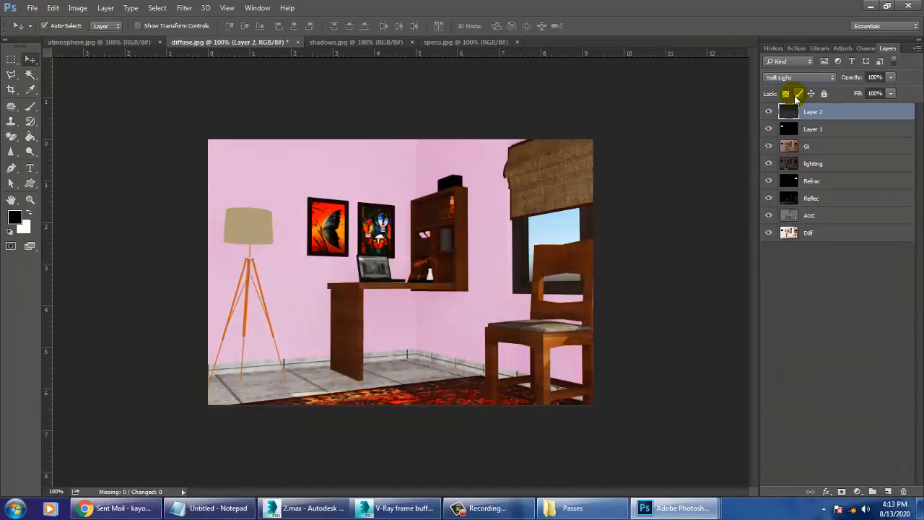
Step: Run through the blend modes from Hard Light to Divide on the zdepth layer
key(Down)
key(Down)
key(Down)
key(Down)
key(Down)
key(Down)
key(Down)
key(Down)
key(Down)
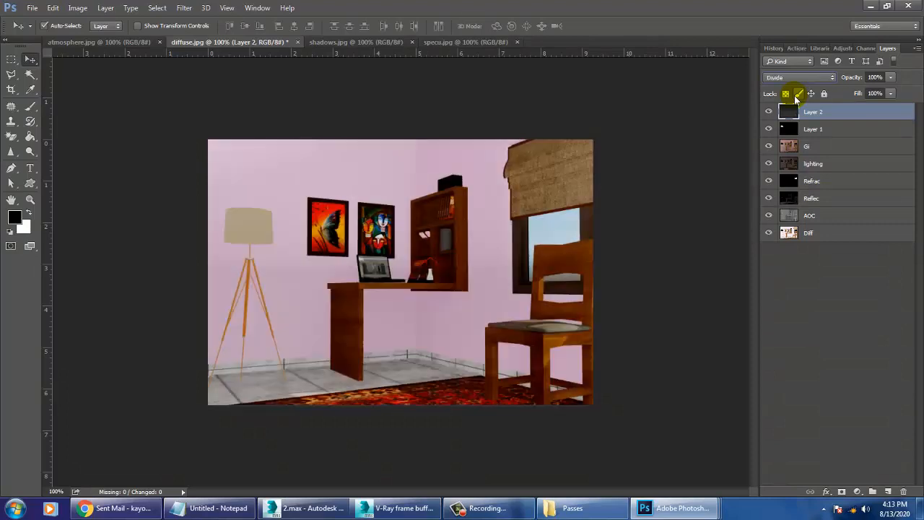
key(Up)
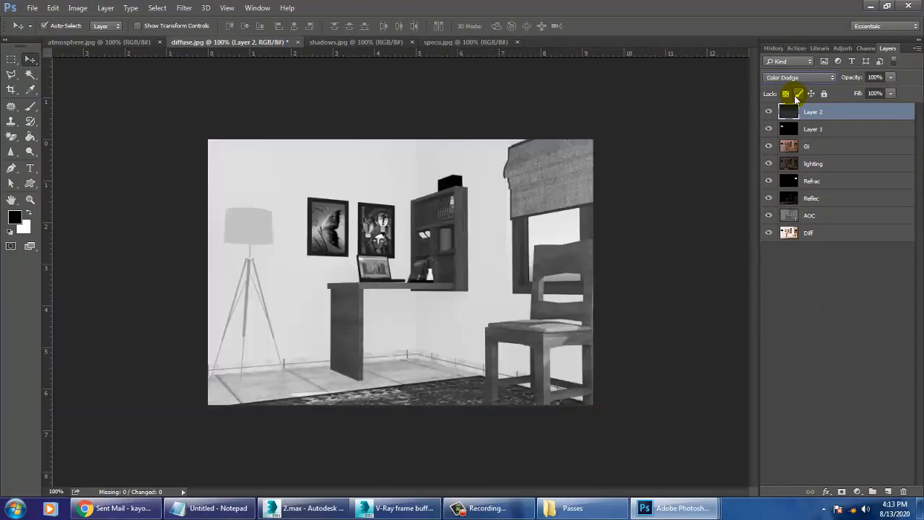
Step: Compare Color Burn and Screen on the zdepth layer, toggling its visibility to judge the Screen effect
key(Up)
key(Up)
key(Up)
key(Up)
key(Up)
key(Up)
key(Up)
key(Up)
key(Up)
key(Down)
key(Down)
key(Down)
key(Down)
key(Down)
key(Down)
key(Down)
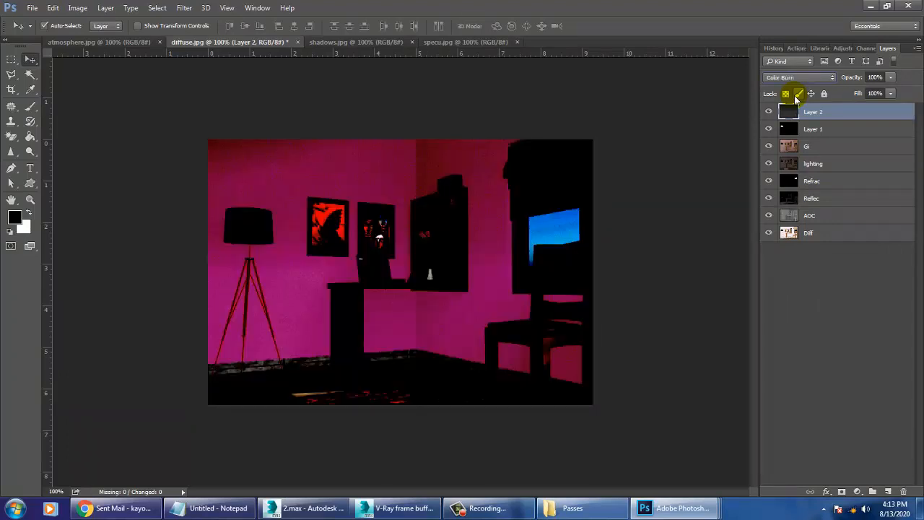
key(Down)
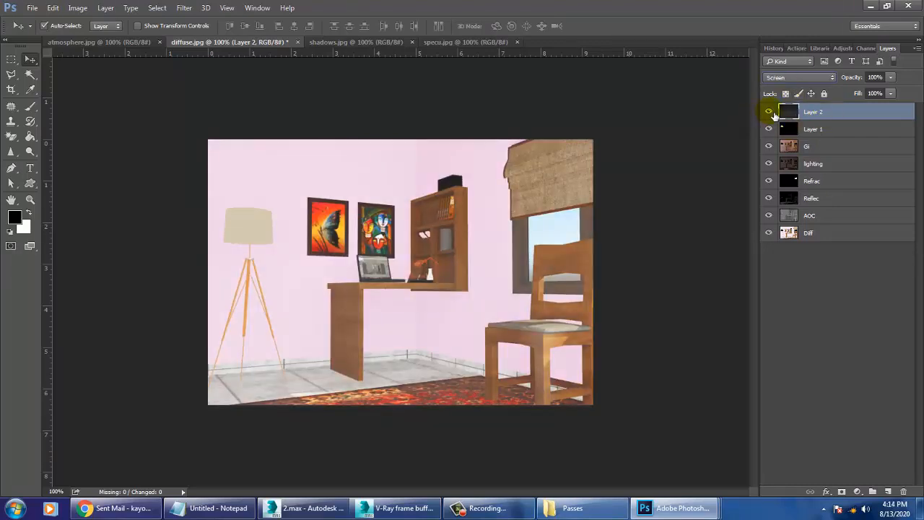
click(770, 112)
click(770, 112)
Step: Try Linear Dodge (Add), Color Dodge and Soft Light as the zdepth layer's blend mode
click(795, 77)
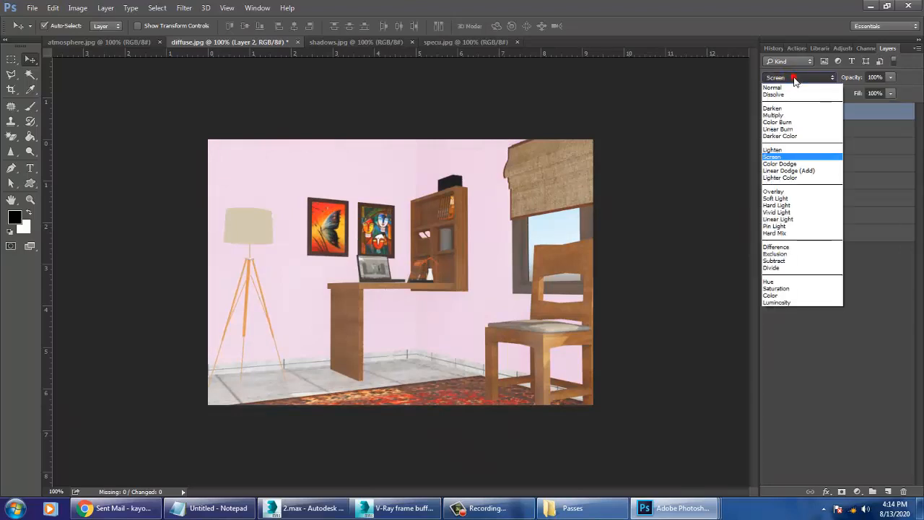
click(791, 170)
key(Up)
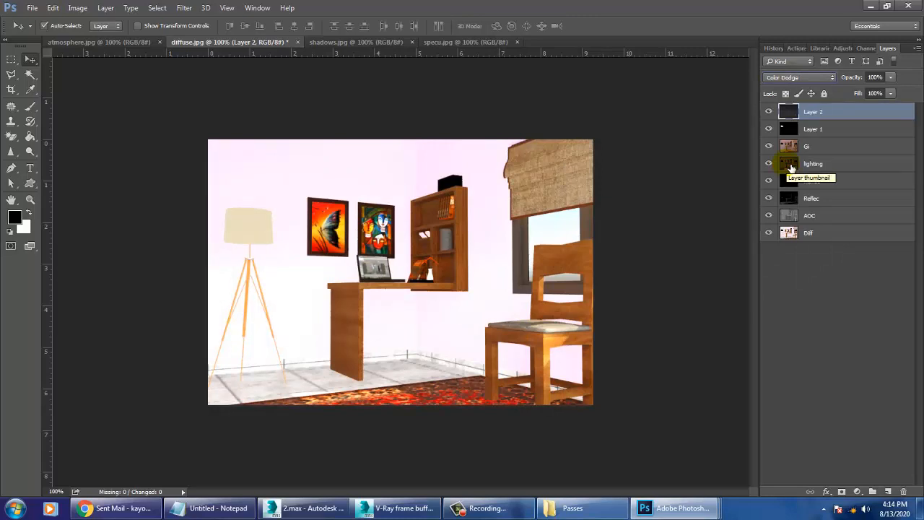
key(Down)
key(Down)
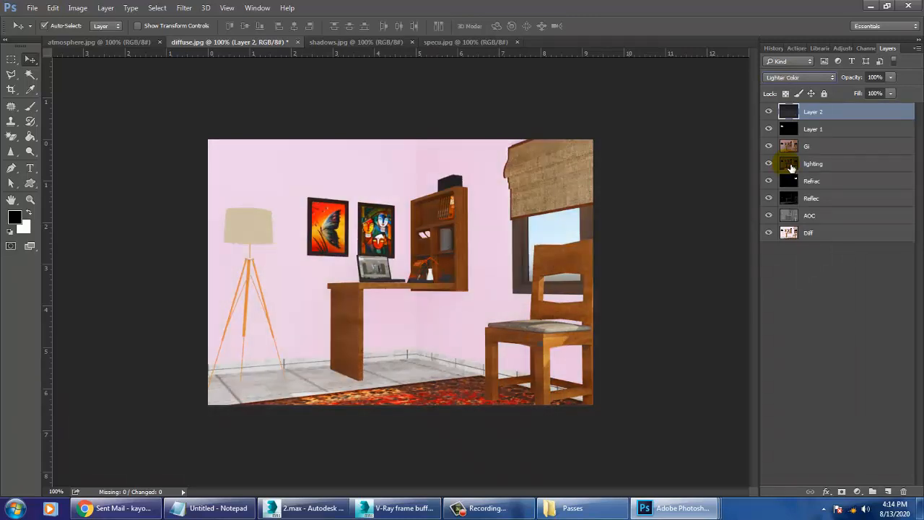
key(Down)
key(Down)
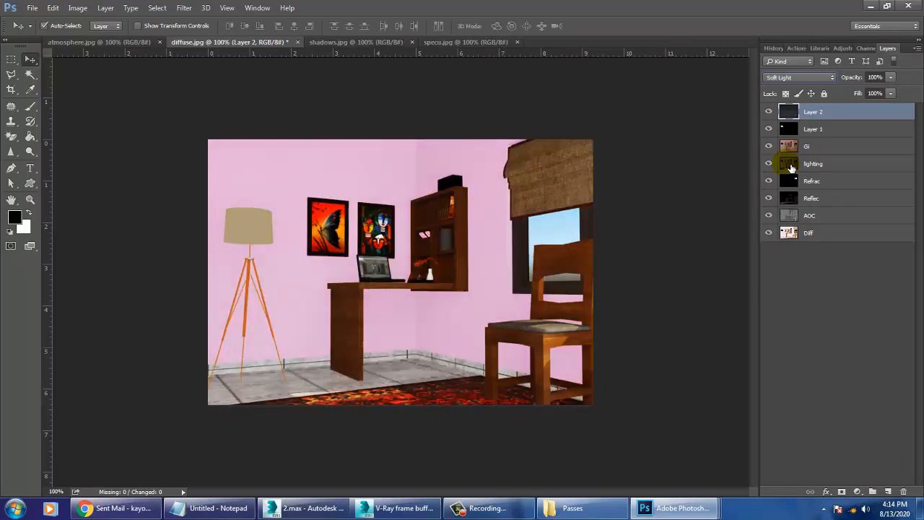
Step: Set the zdepth layer's blend mode to Lighter Color and toggle its visibility to compare the result
key(Up)
key(Up)
key(Down)
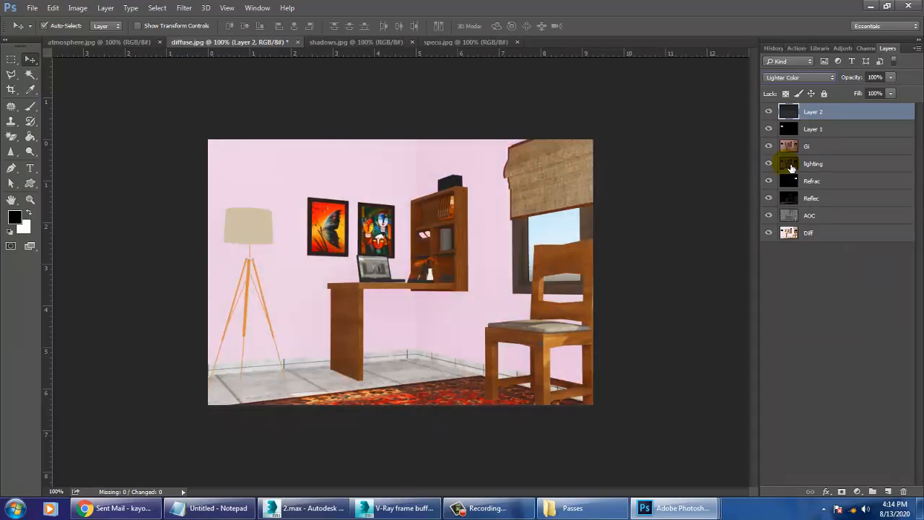
click(770, 112)
click(770, 113)
click(770, 113)
click(770, 113)
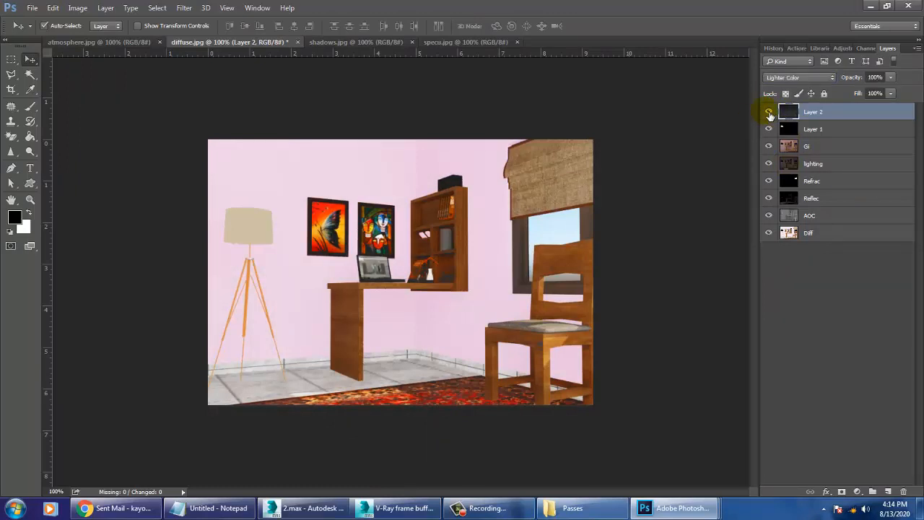
Step: Run through the blend modes from Multiply to Linear Dodge (Add) on the zdepth layer
click(800, 77)
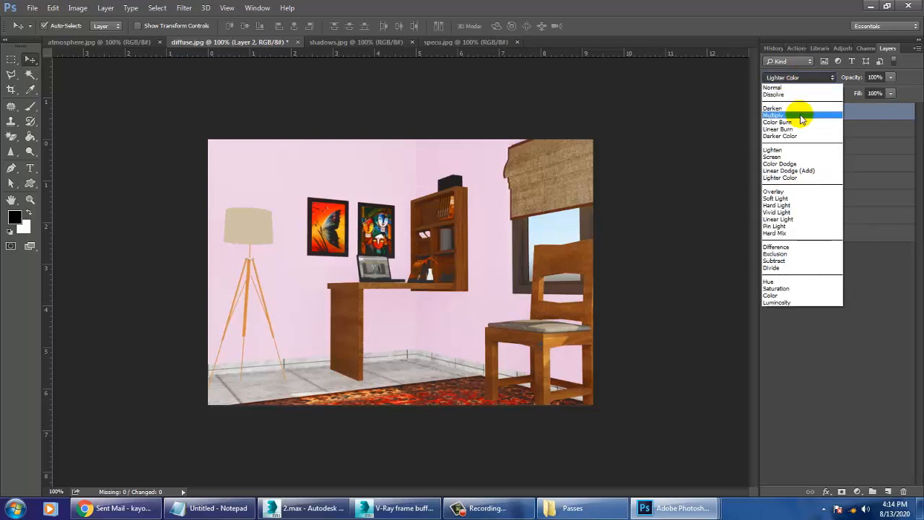
click(800, 115)
key(shift+plus)
key(shift+plus)
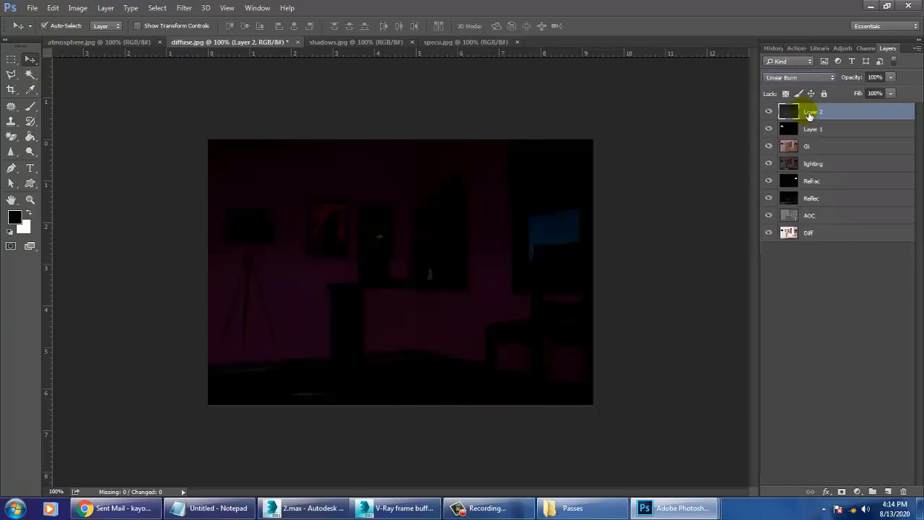
key(shift+plus)
key(shift+plus)
key(shift+plus)
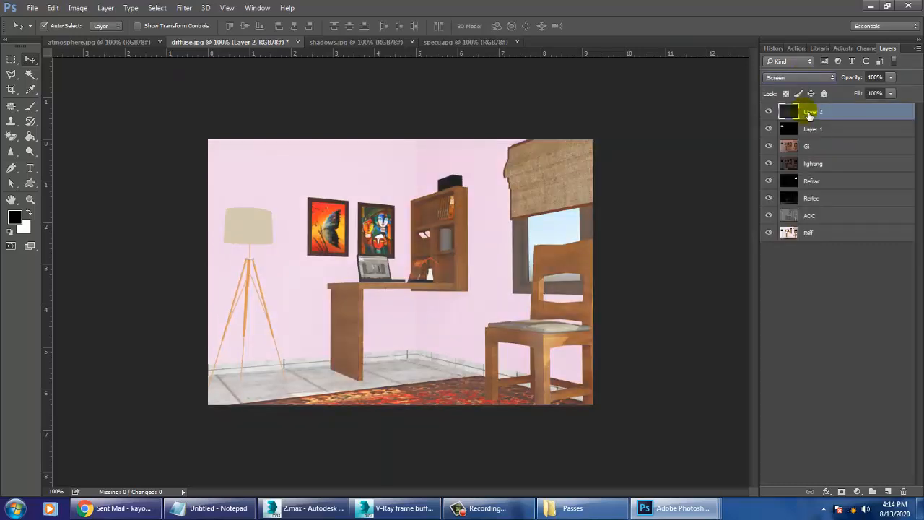
key(shift+plus)
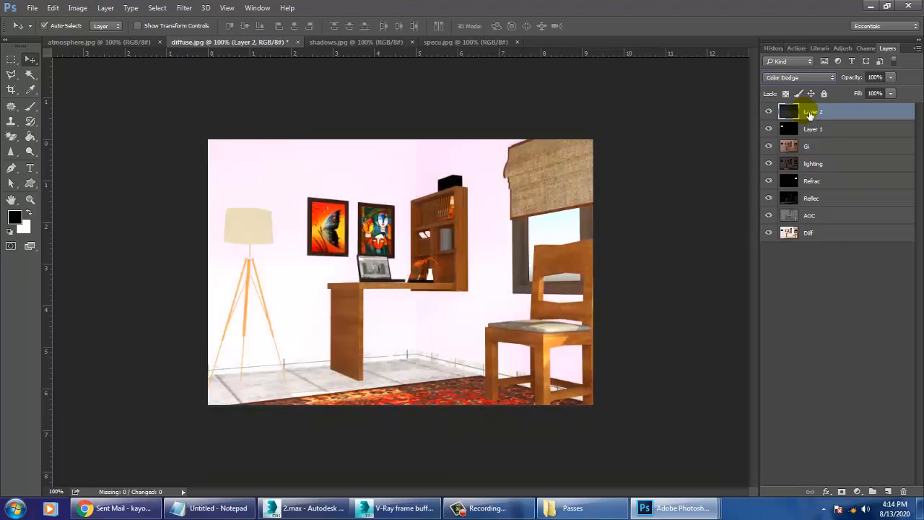
key(shift+plus)
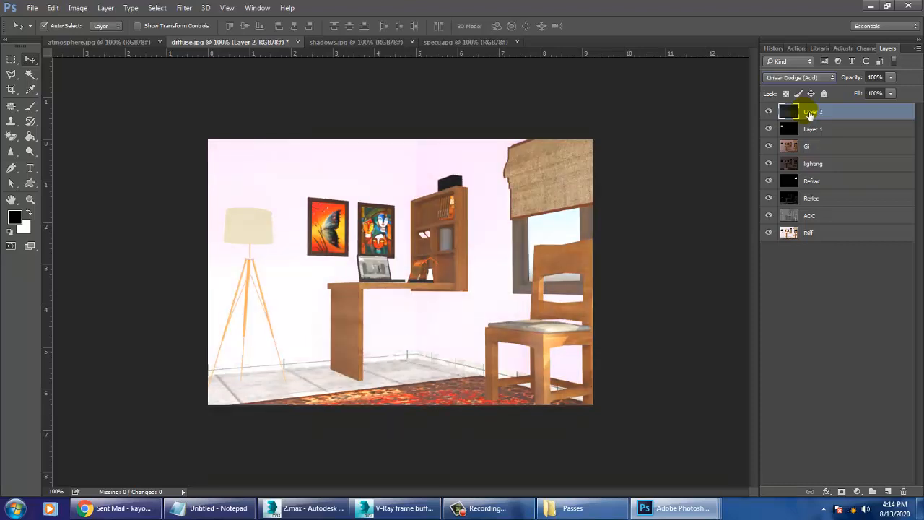
Step: Set the zdepth layer's blend mode to Screen and reduce its opacity to 33%
key(shift+minus)
key(shift+minus)
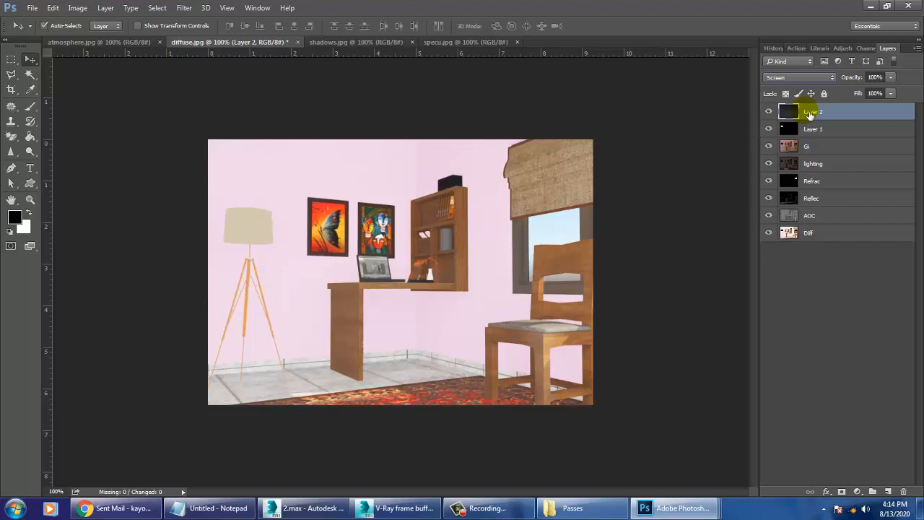
click(891, 77)
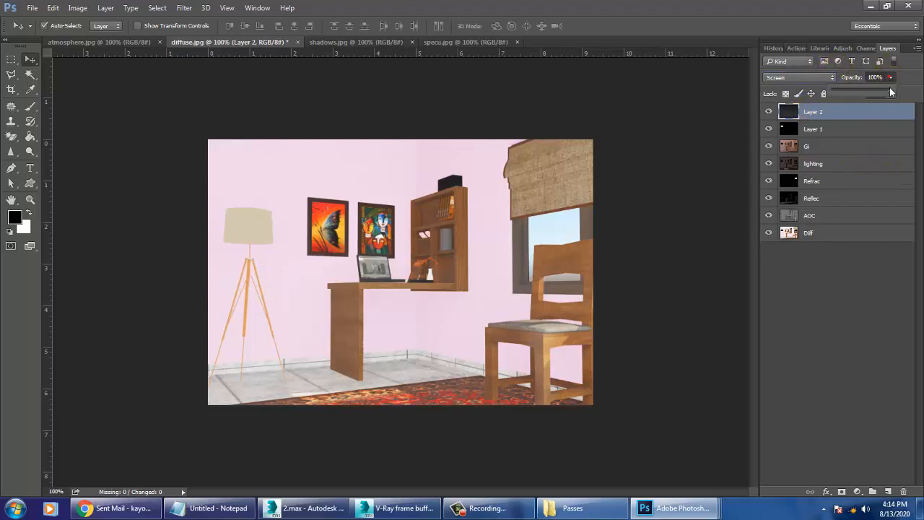
drag(866, 91, 852, 92)
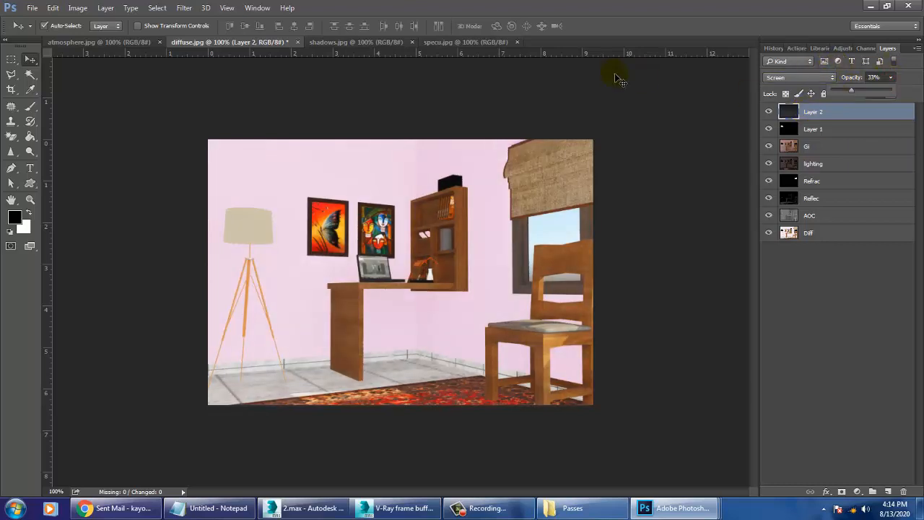
Step: Copy the specu.jpg pass into the diffuse.jpg composite as a new layer aligned with the canvas, and put its source window away
click(428, 43)
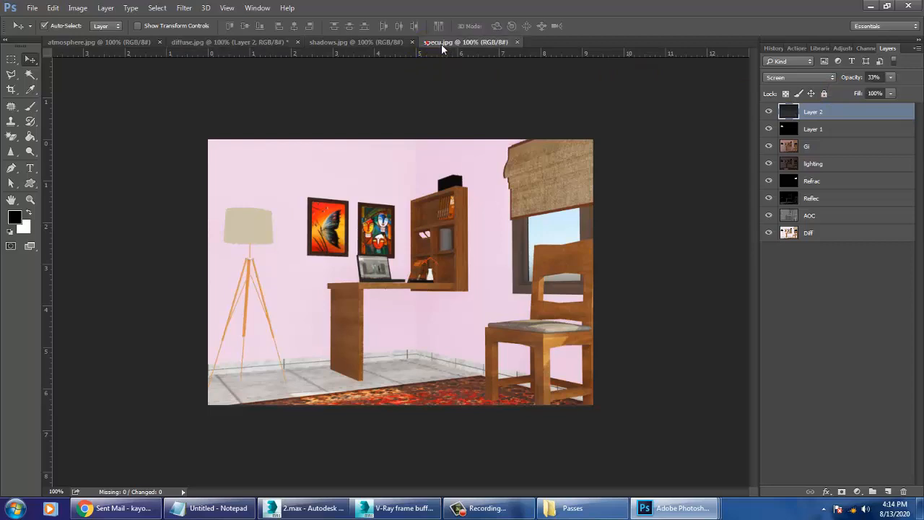
drag(439, 41, 619, 181)
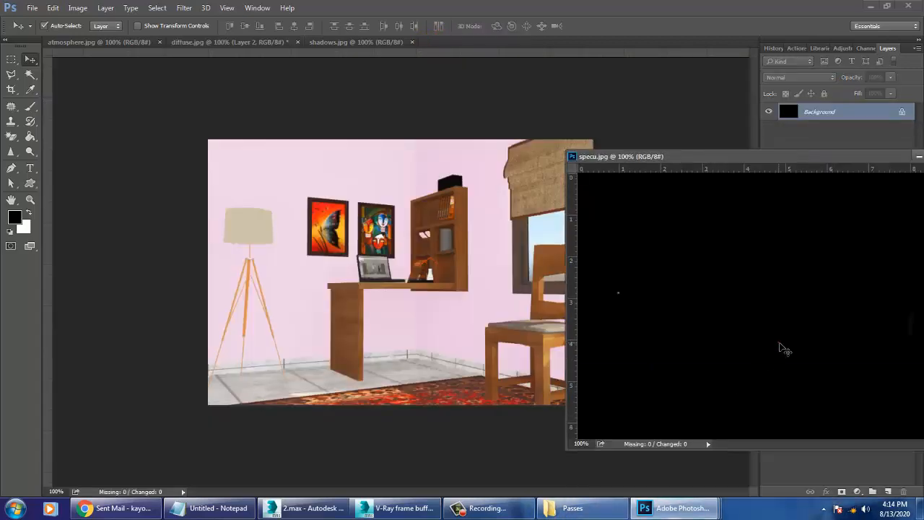
drag(820, 340, 458, 314)
click(919, 156)
Step: Set the specular layer's blend mode to Screen, stepping through the modes before it
click(787, 78)
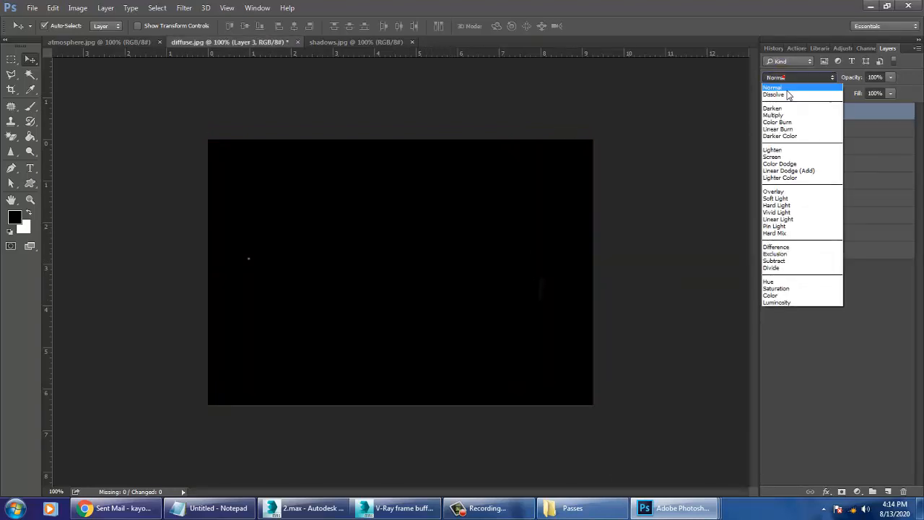
click(791, 95)
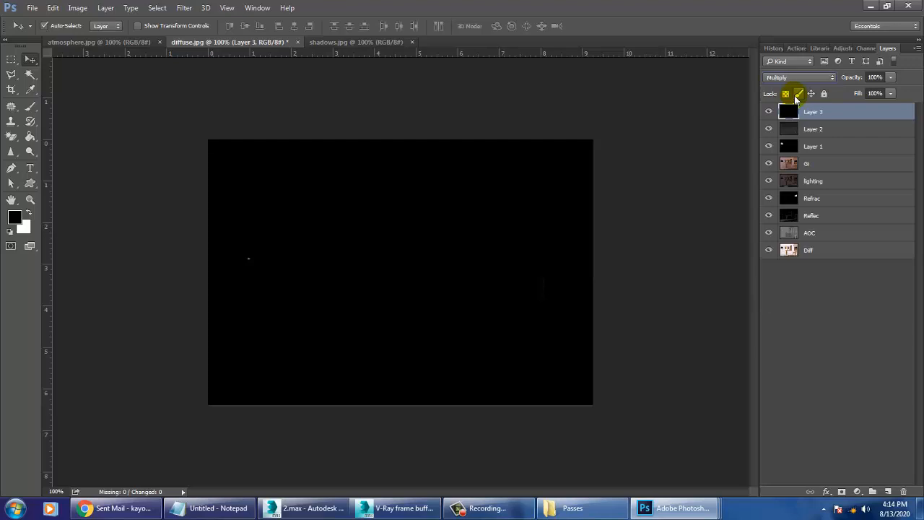
key(Down)
key(Down)
key(Down)
key(Down)
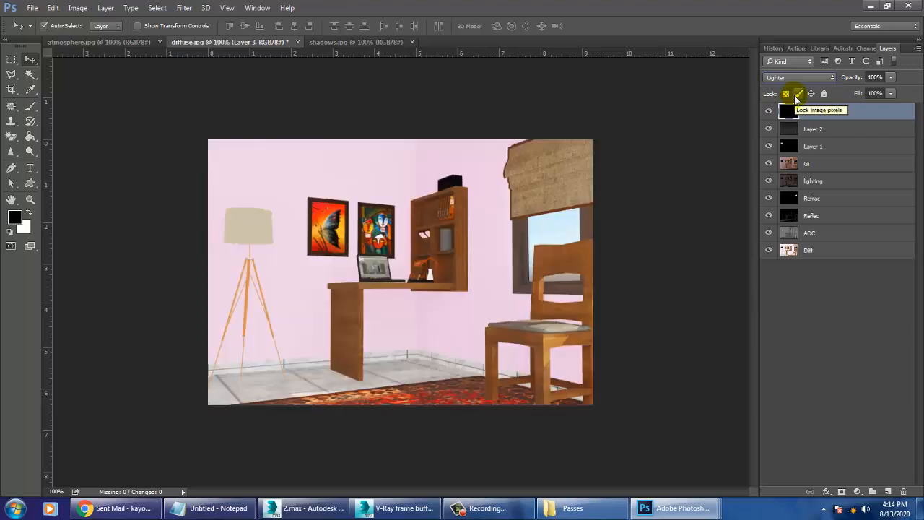
key(Down)
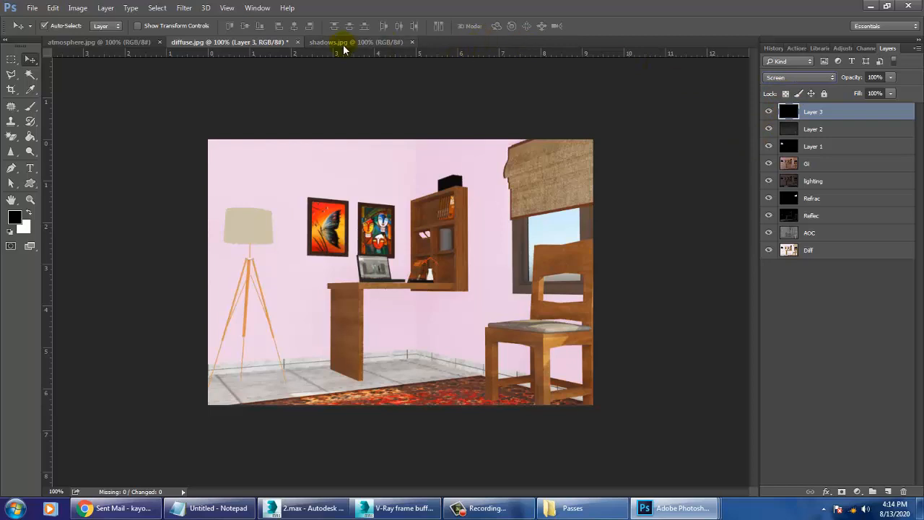
Step: Copy the atmosphere.jpg pass into the diffuse.jpg composite as a new layer and move it to cover the whole canvas
click(109, 44)
drag(108, 44, 508, 135)
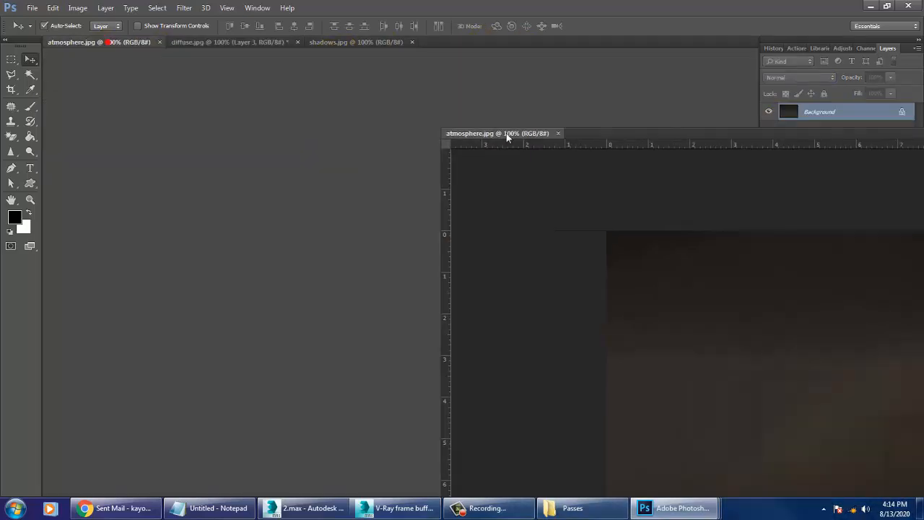
drag(654, 338, 397, 261)
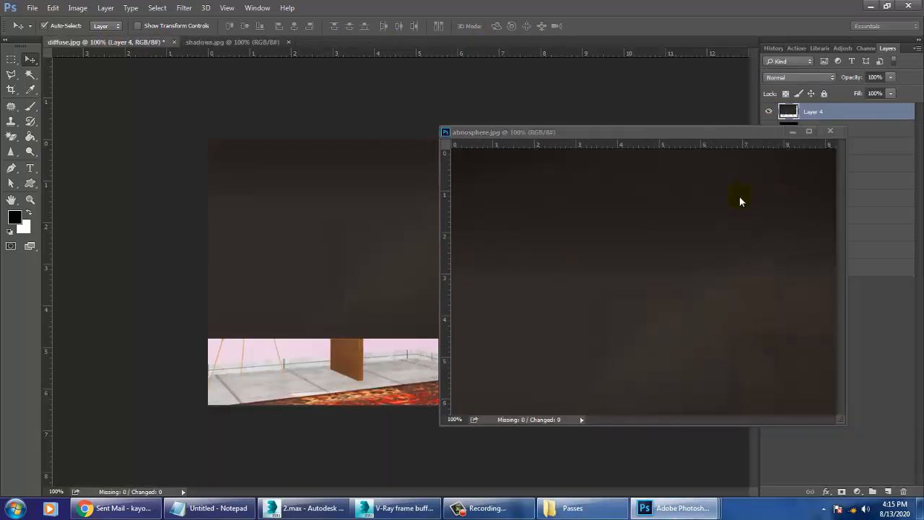
click(793, 130)
drag(489, 294, 493, 333)
Step: Step through the atmosphere layer's blend modes and set it to Linear Dodge (Add) at 100% opacity
click(783, 80)
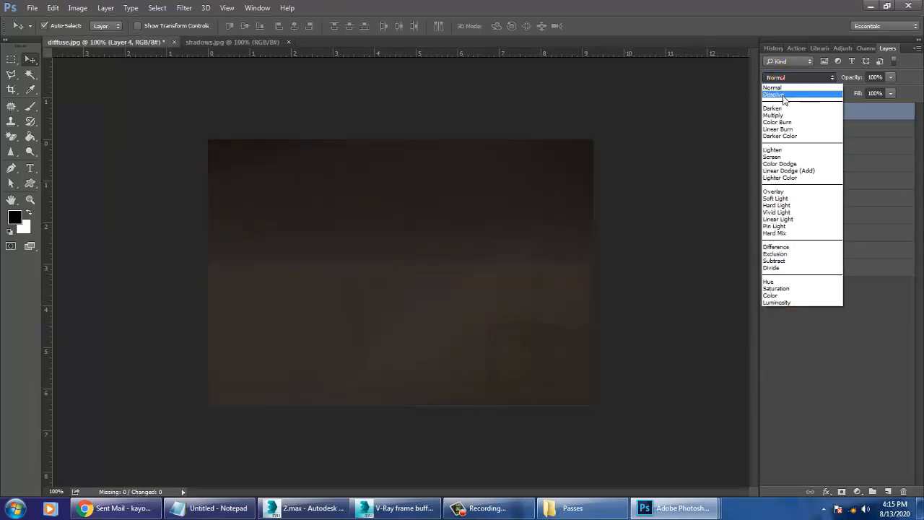
click(784, 96)
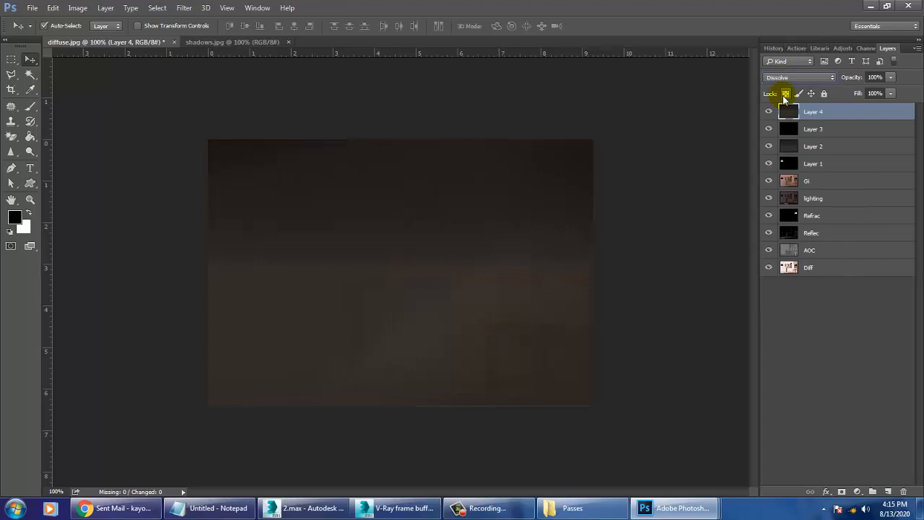
key(Down)
key(Down)
key(Down)
key(Down)
key(Down)
key(Down)
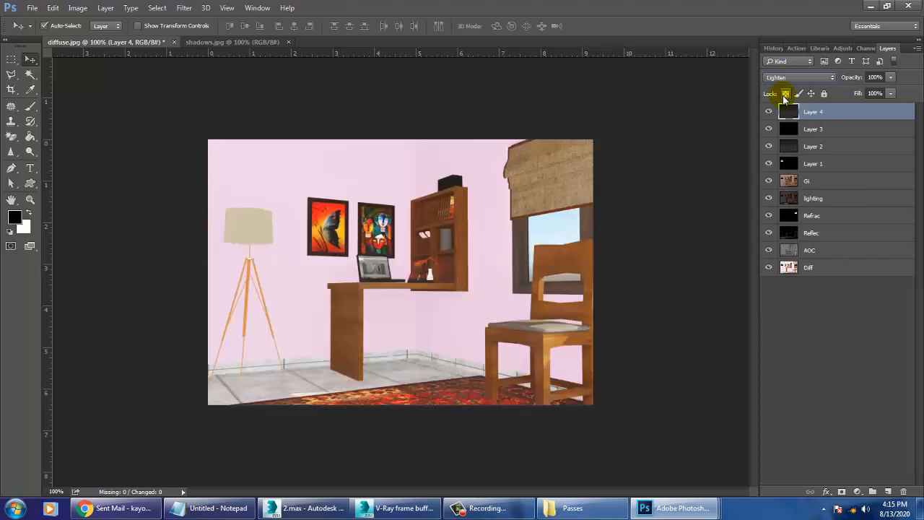
key(Down)
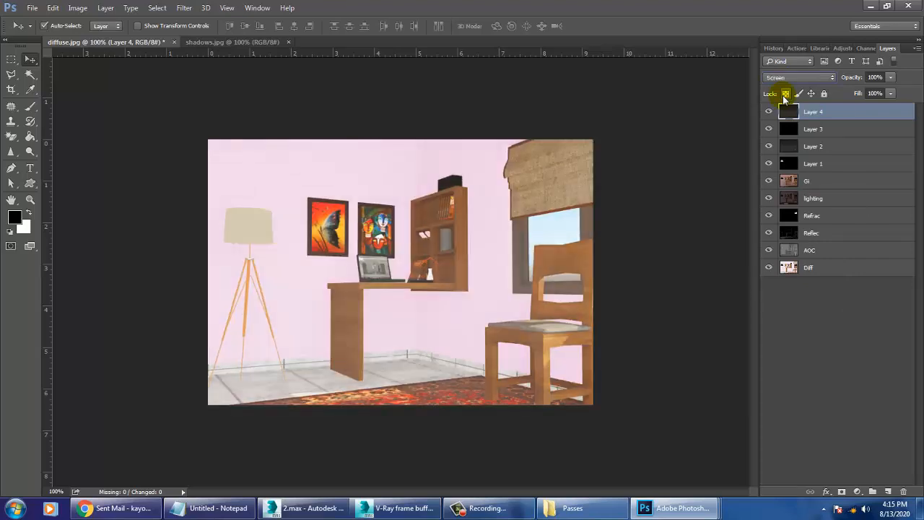
key(Down)
key(Down)
key(Down)
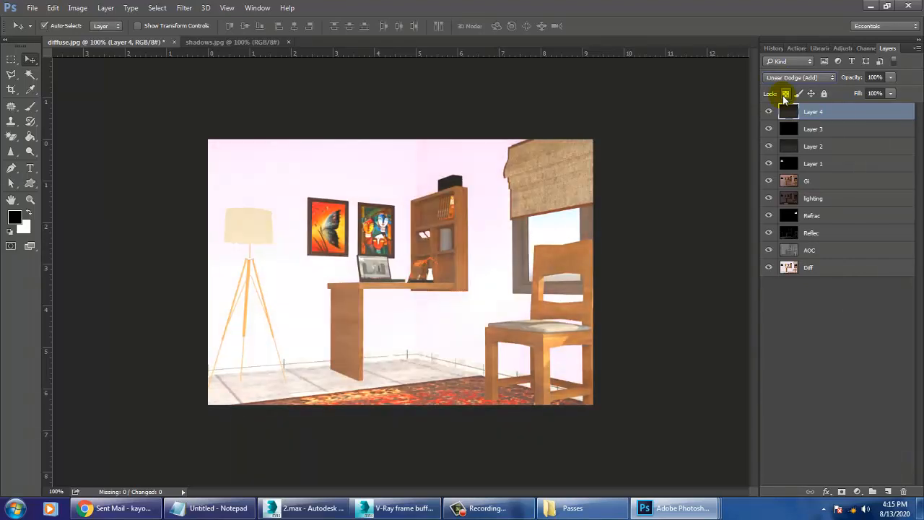
key(Up)
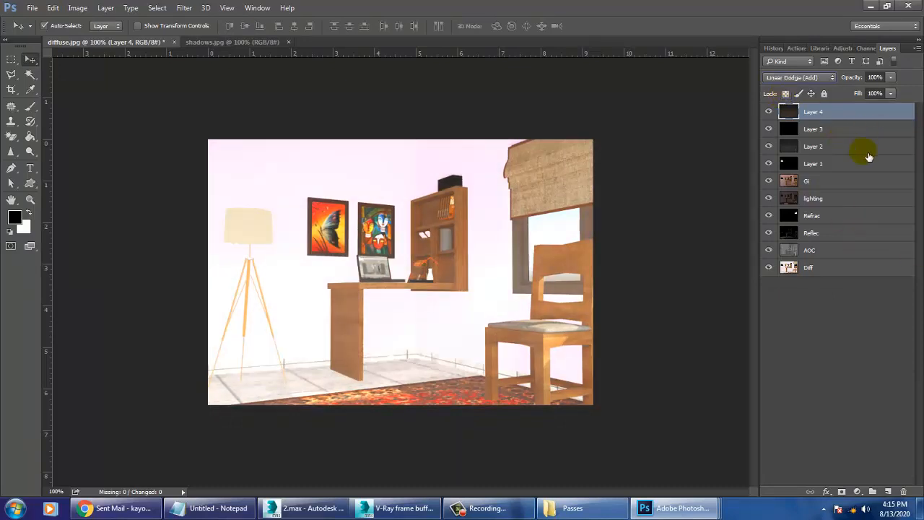
click(892, 78)
mouse_move(891, 87)
mouse_down()
mouse_move(857, 89)
mouse_move(901, 92)
mouse_up()
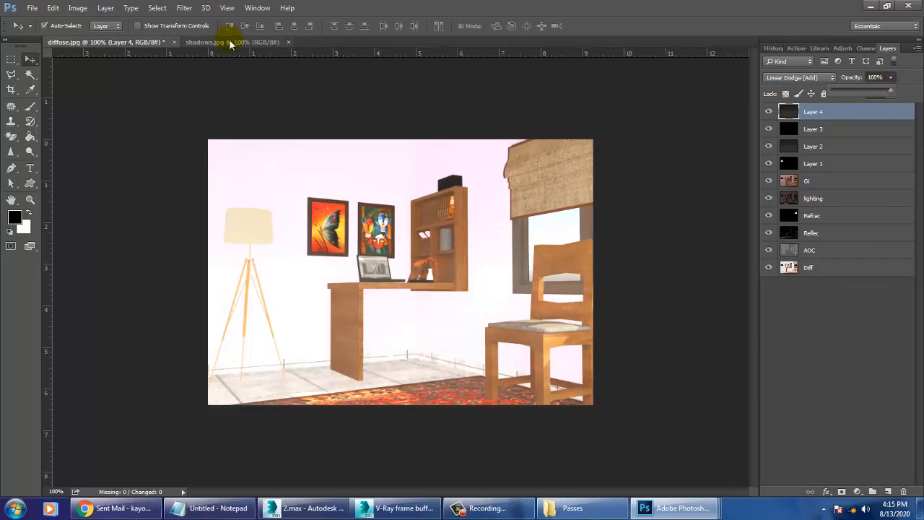
Step: Copy the shadows.jpg pass into the diffuse.jpg composite as the top layer aligned with the canvas, and put its source window away
drag(232, 42, 527, 183)
drag(699, 387, 425, 347)
click(866, 180)
click(828, 117)
Step: Try the blend modes up to Soft Light on the shadows layer and hide the atmosphere layer
click(794, 78)
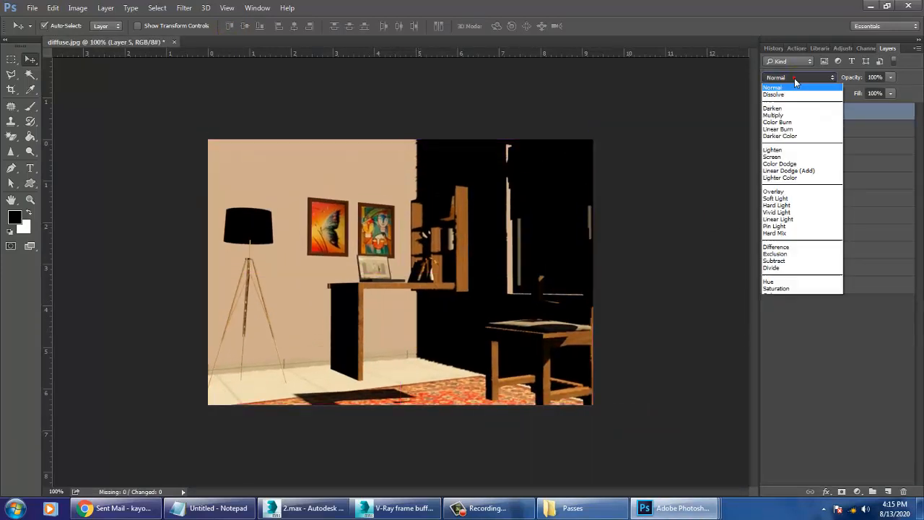
click(794, 78)
scroll(795, 78, down, 7)
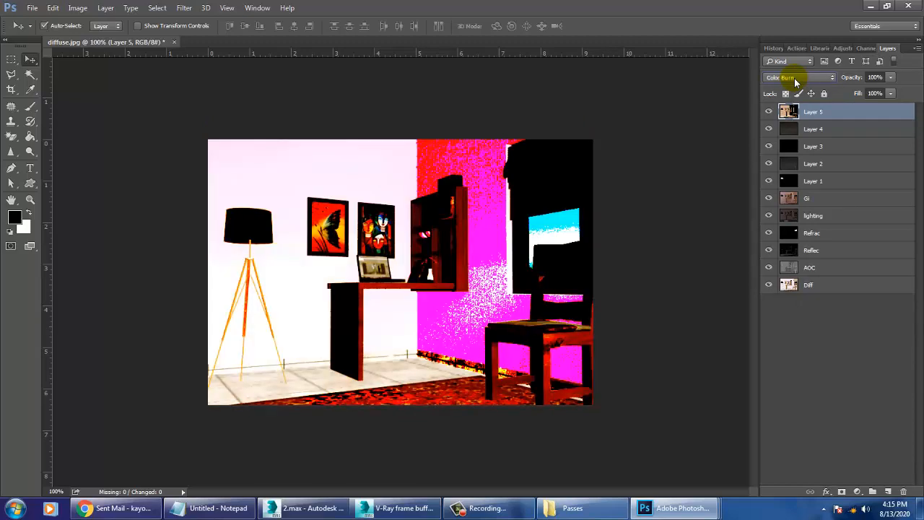
scroll(794, 78, down, 2)
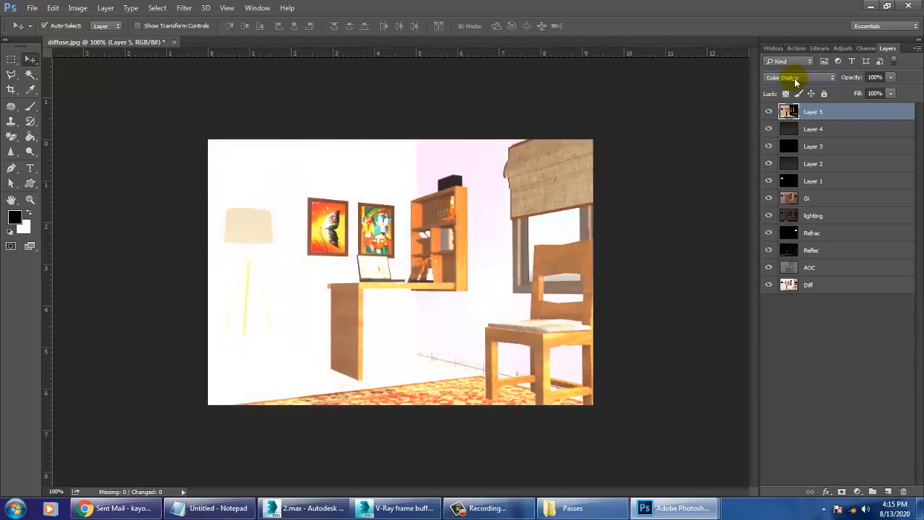
scroll(795, 78, down, 3)
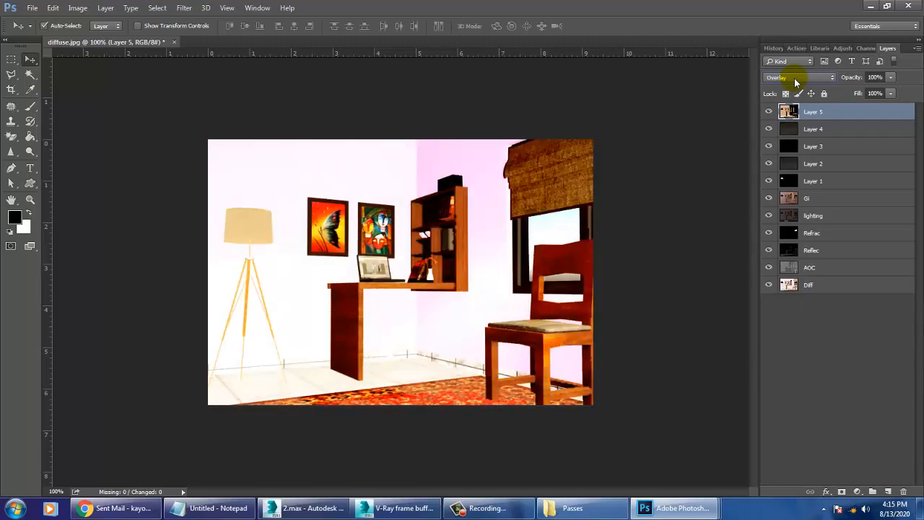
scroll(795, 78, down, 1)
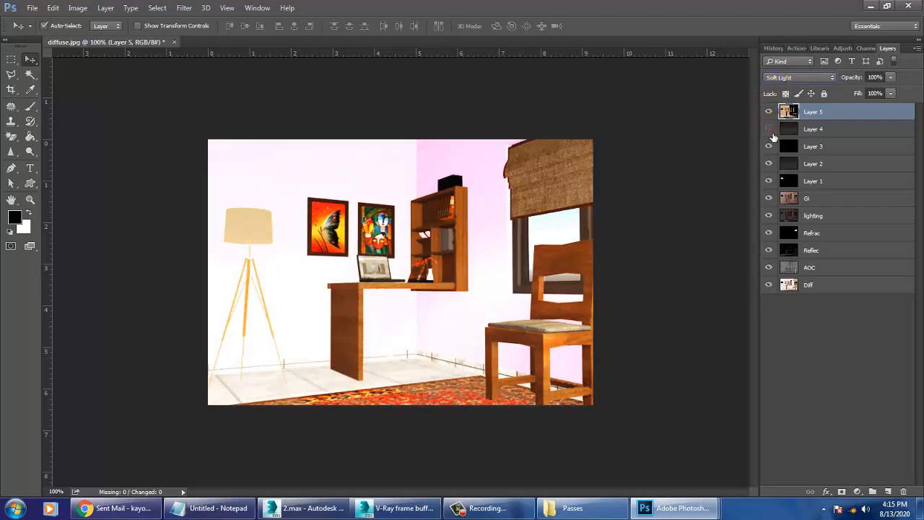
click(769, 130)
Step: Step through the shadows layer's blend modes from Normal, set it to Lighten, and compare the composite with the layer hidden and shown
click(799, 78)
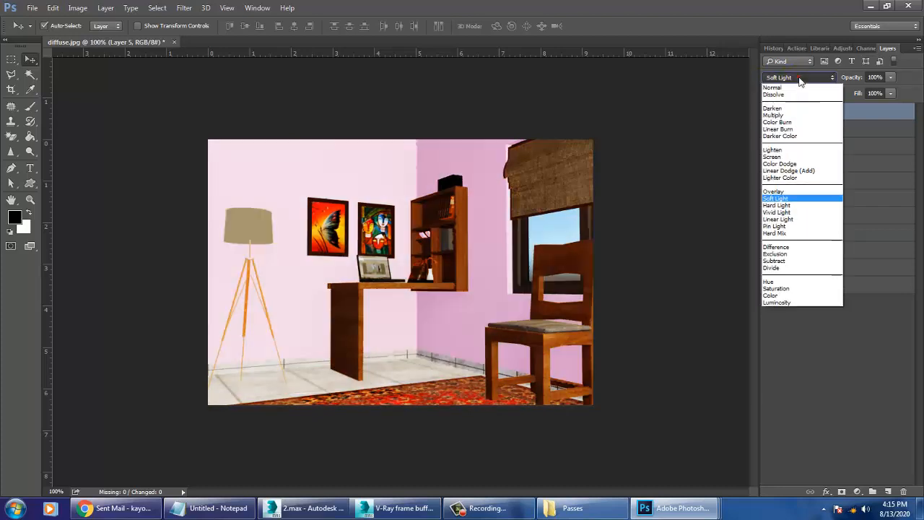
click(792, 93)
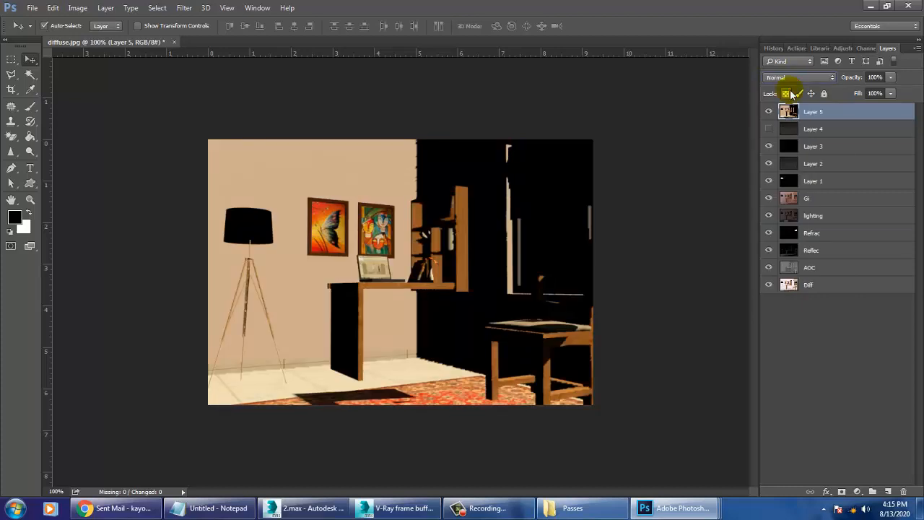
key(Down)
key(Down)
key(Down)
key(Down)
key(Down)
key(Down)
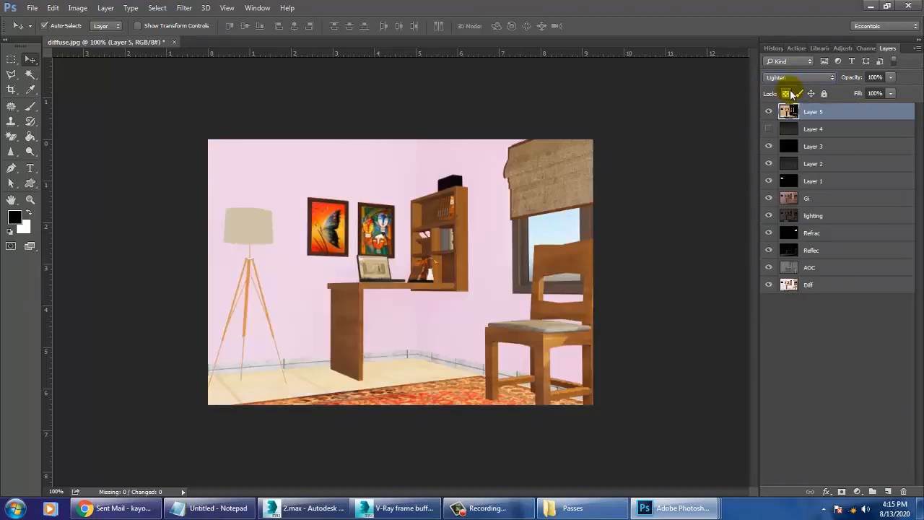
key(Down)
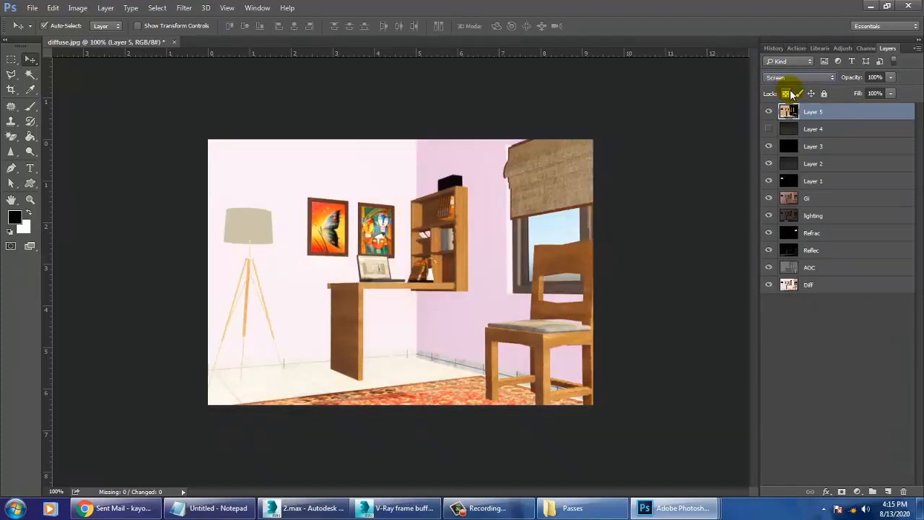
key(Down)
key(Down)
key(Down)
key(Down)
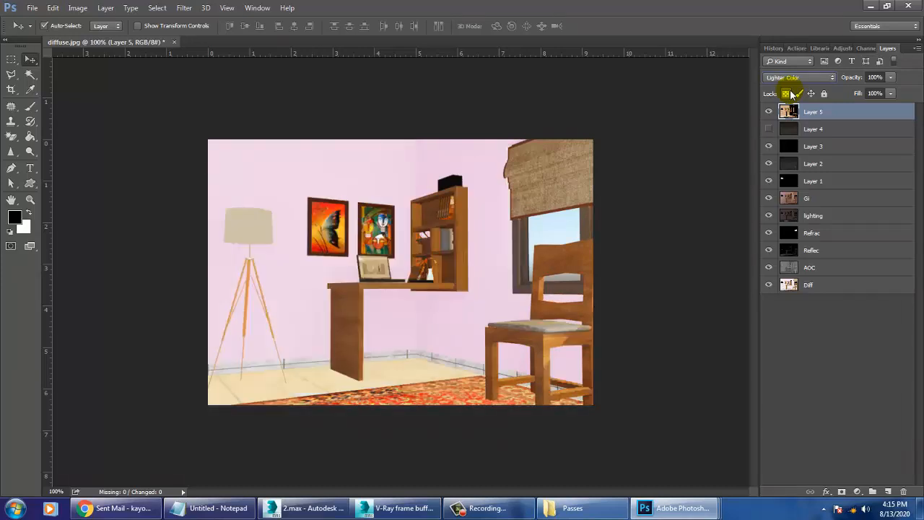
key(Down)
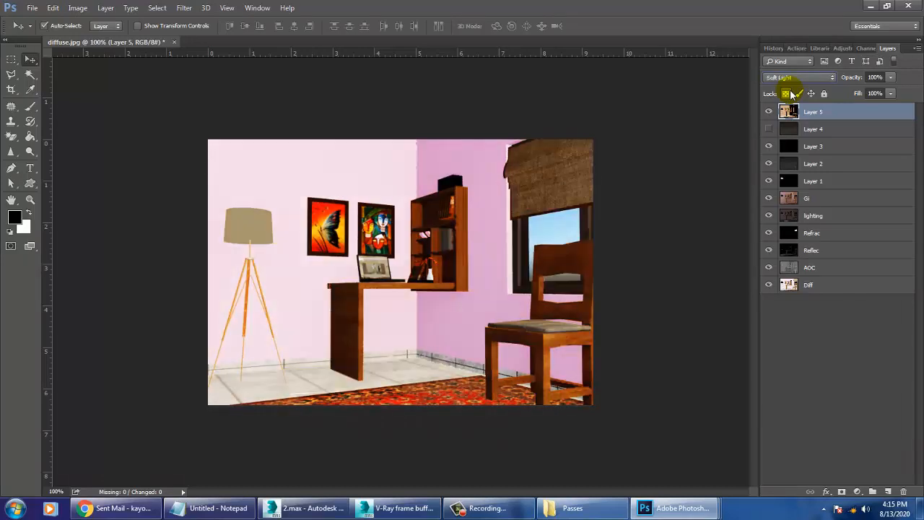
key(Down)
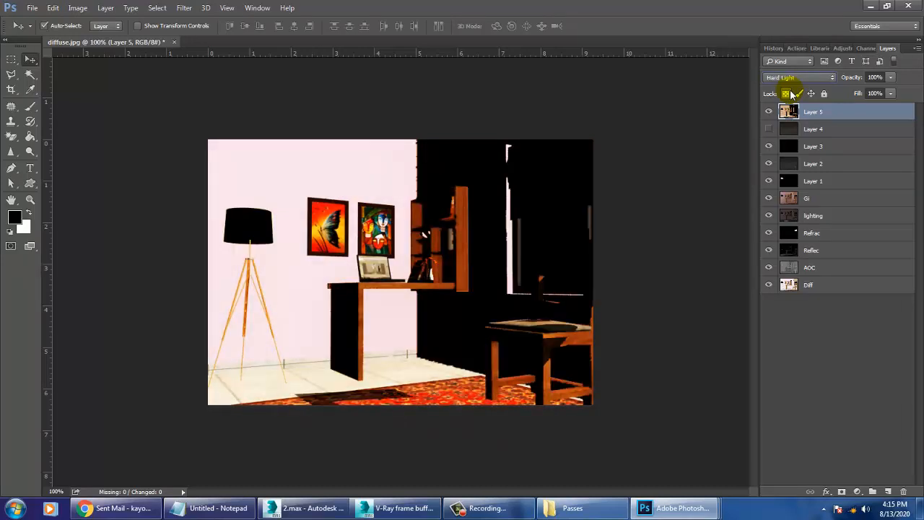
key(Up)
key(Down)
key(Down)
key(Down)
key(Down)
key(Down)
key(Down)
key(Up)
key(Up)
key(Up)
key(Up)
key(Up)
key(Up)
key(Up)
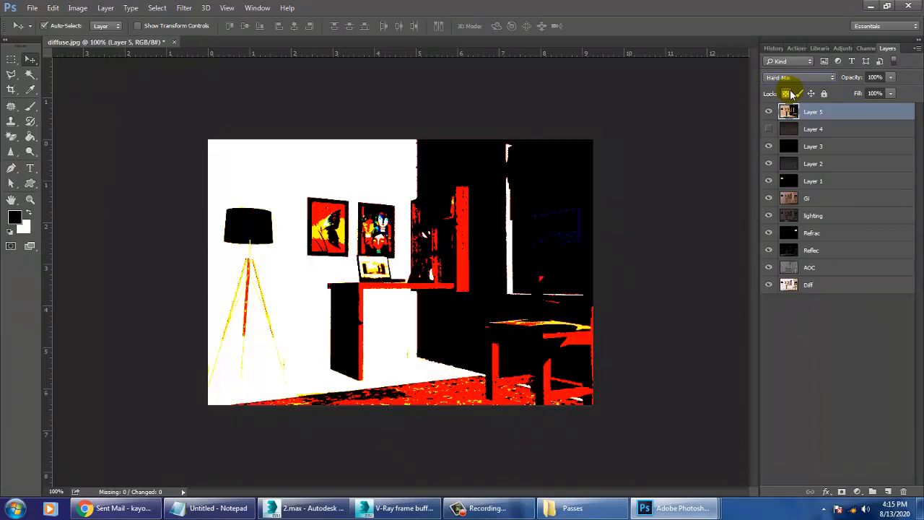
key(Down)
key(Down)
key(Down)
key(Down)
key(Down)
key(Down)
key(Down)
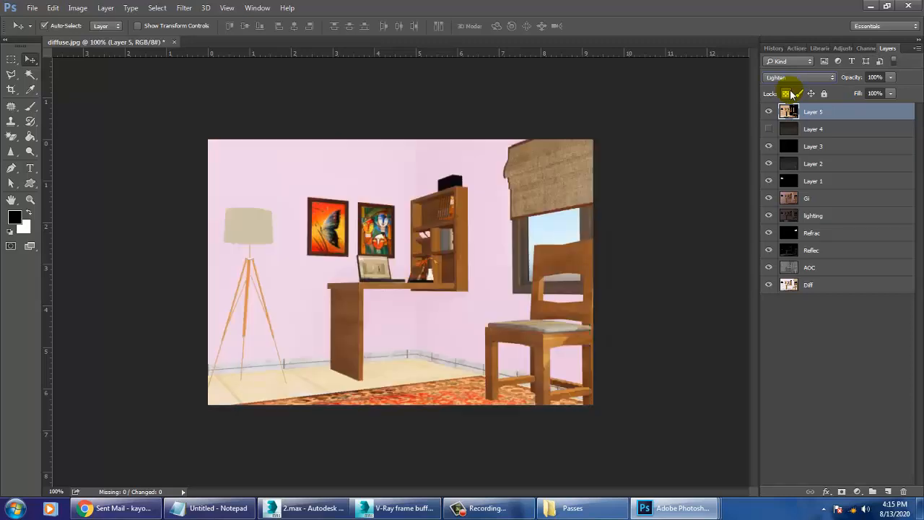
click(768, 112)
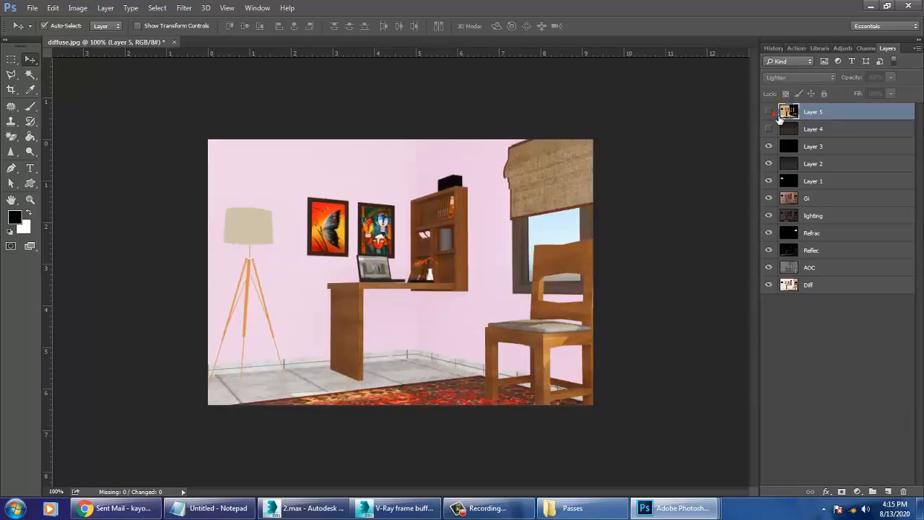
click(769, 112)
click(769, 112)
click(768, 112)
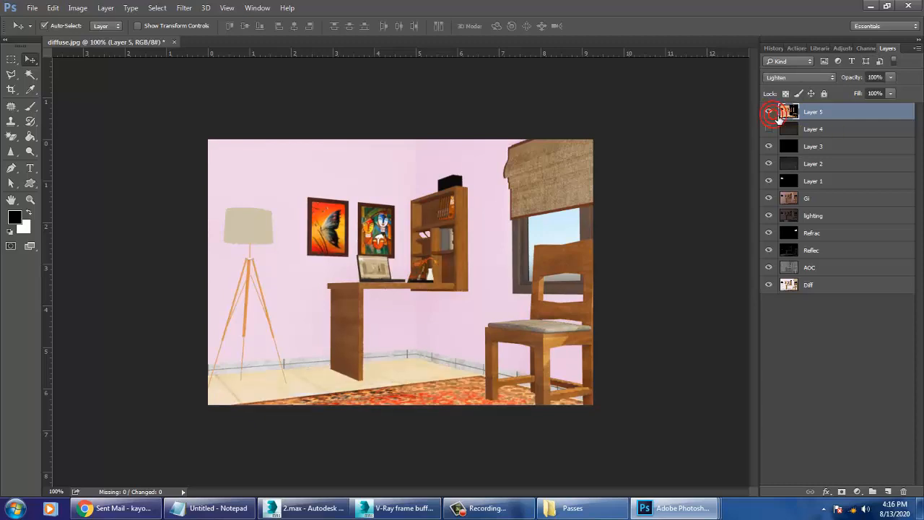
Step: Show the atmosphere layer again and move it above the shadows layer to the top of the layer stack
click(770, 130)
mouse_move(811, 129)
mouse_down()
mouse_move(814, 94)
mouse_move(819, 110)
mouse_up()
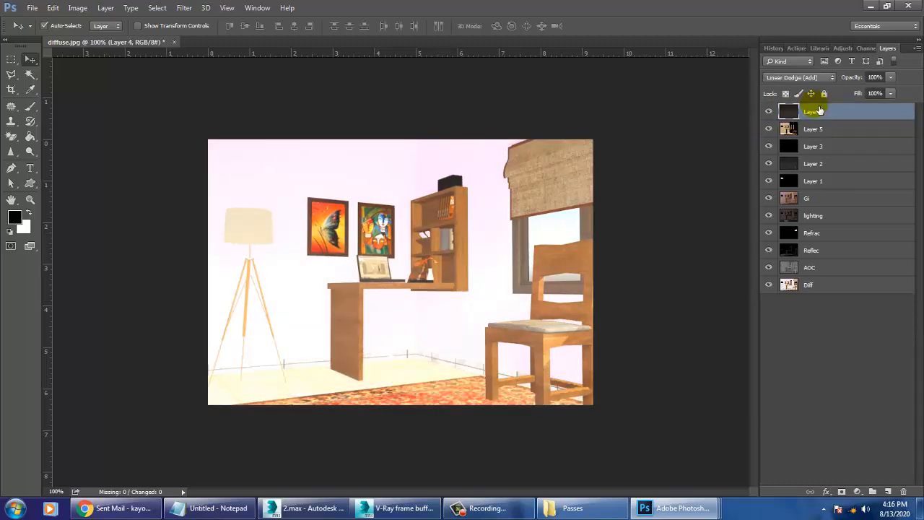
Step: Try the atmosphere layer's blend modes from Normal up to Hard Light and go back to Lighter Color
click(794, 78)
click(795, 88)
key(Down)
key(Down)
key(Down)
key(Down)
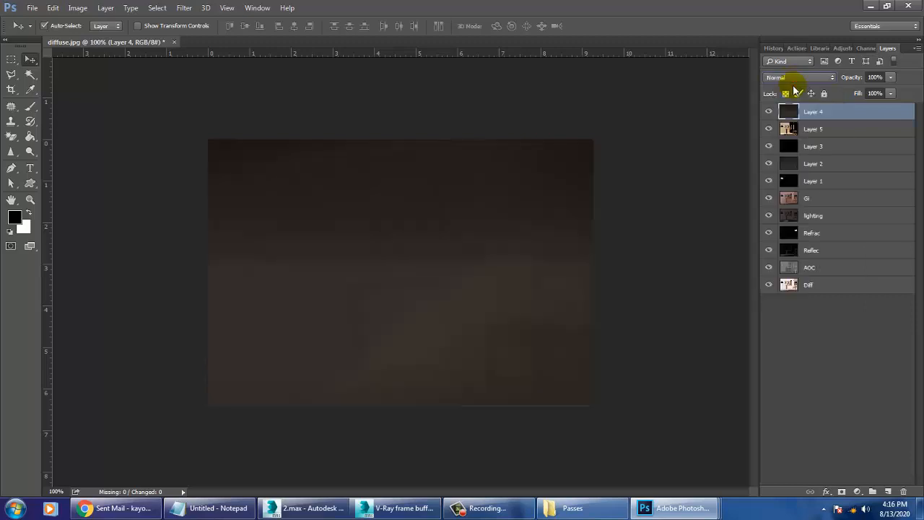
key(Down)
key(Down)
key(Down)
key(Down)
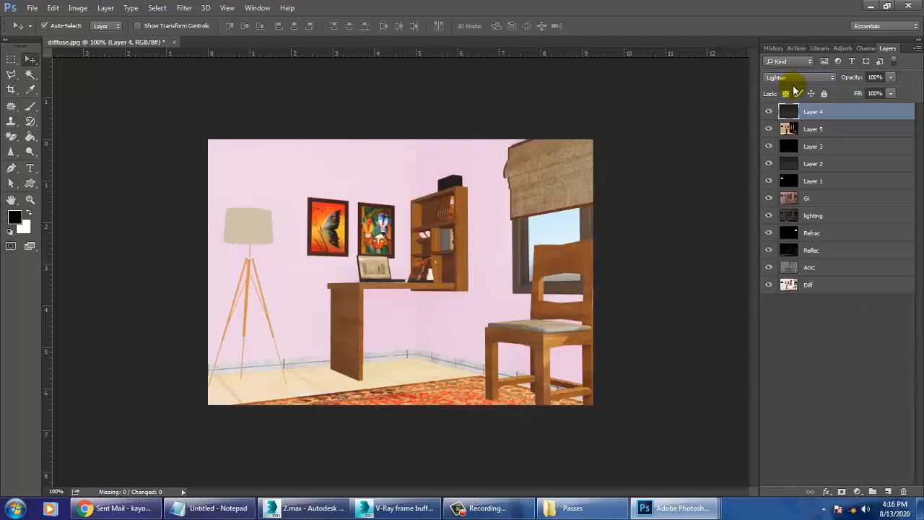
key(Down)
key(Down)
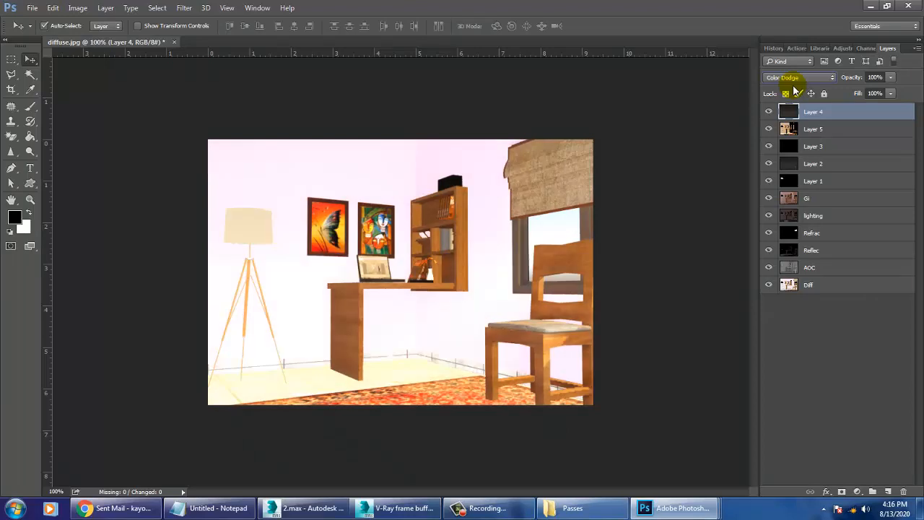
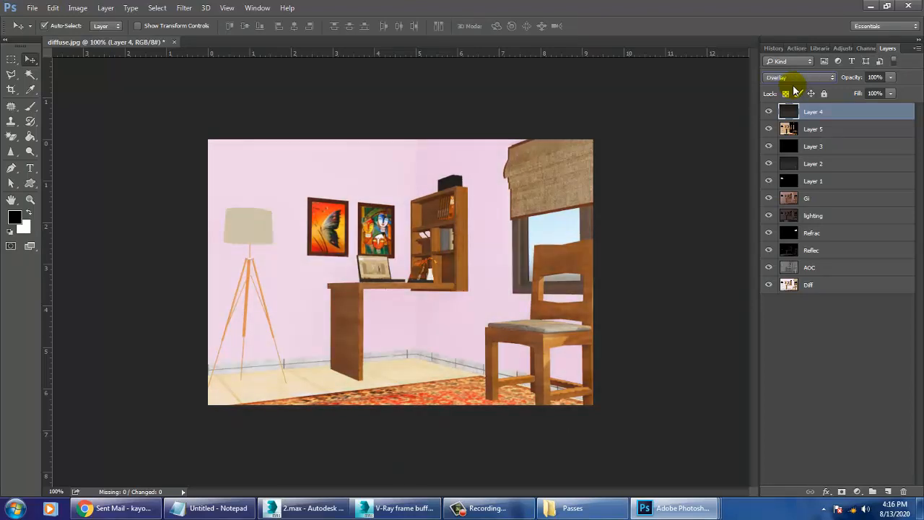
key(Down)
key(Down)
key(Down)
key(Down)
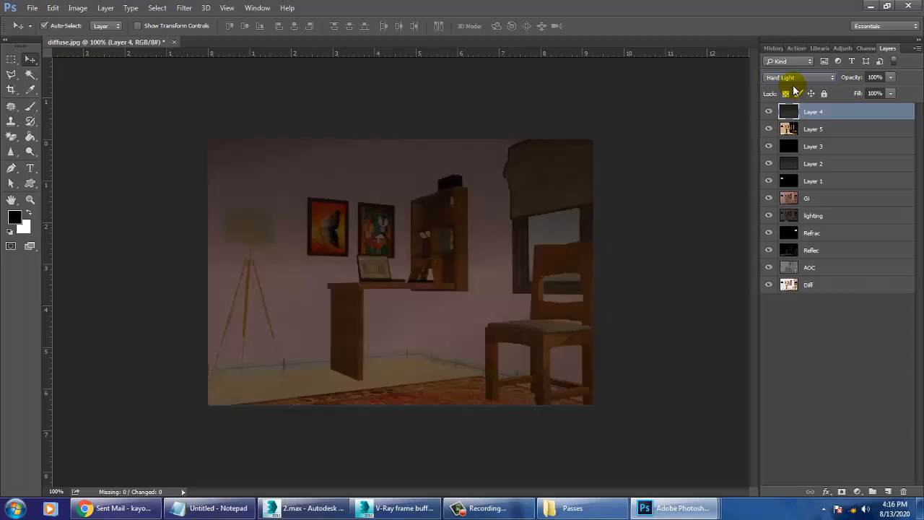
key(Up)
key(Up)
key(Up)
key(Down)
key(Up)
key(Up)
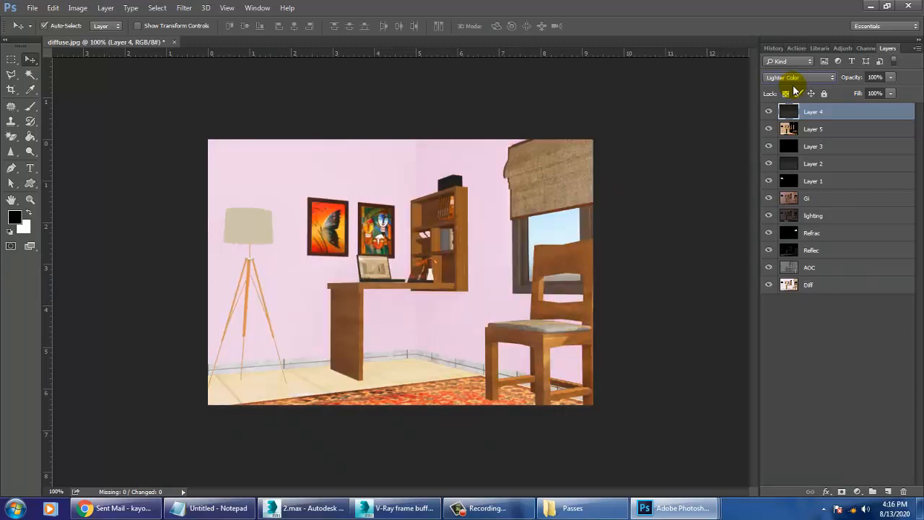
key(ctrl+plus)
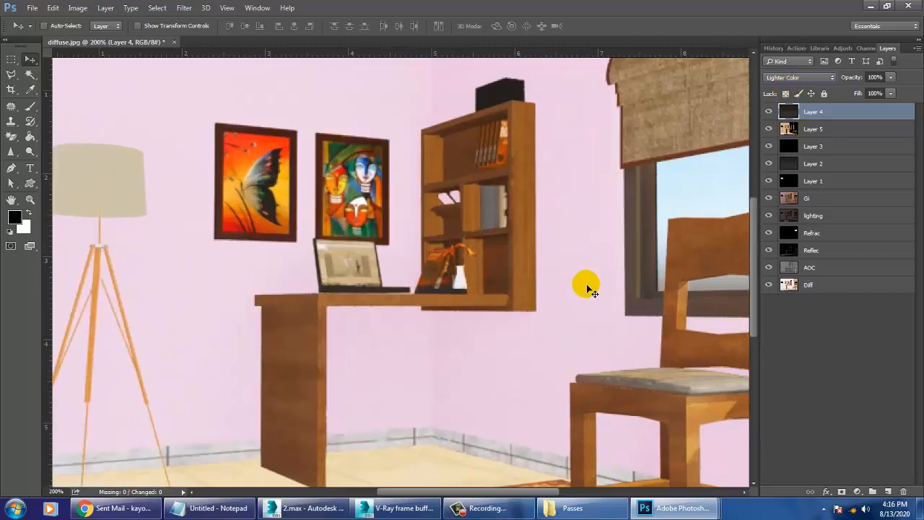
key(ctrl+minus)
Step: Lower the atmosphere layer's opacity to 58% and compare the composite with the layer hidden and shown
click(891, 78)
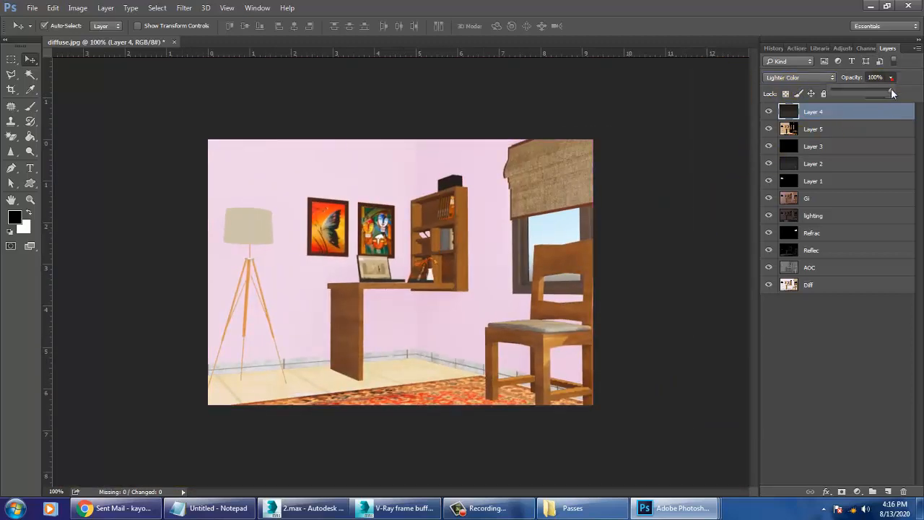
drag(893, 93, 866, 91)
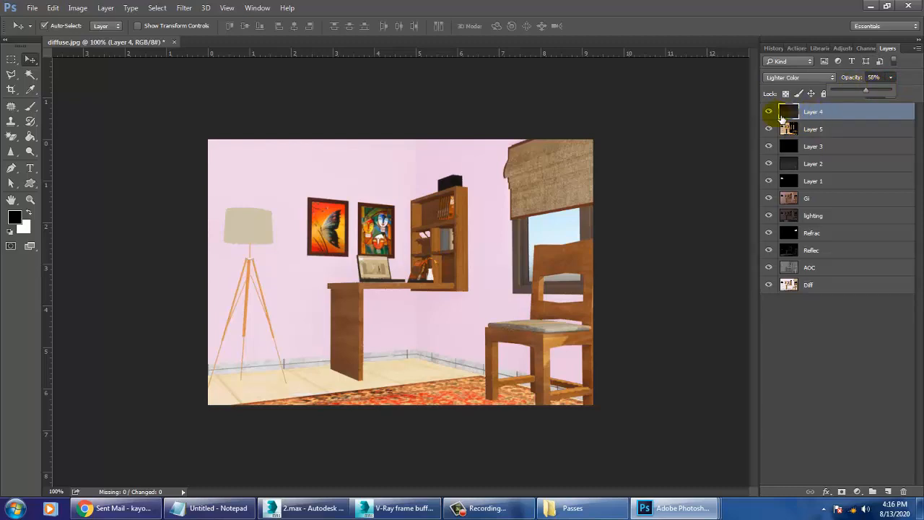
click(770, 113)
click(770, 113)
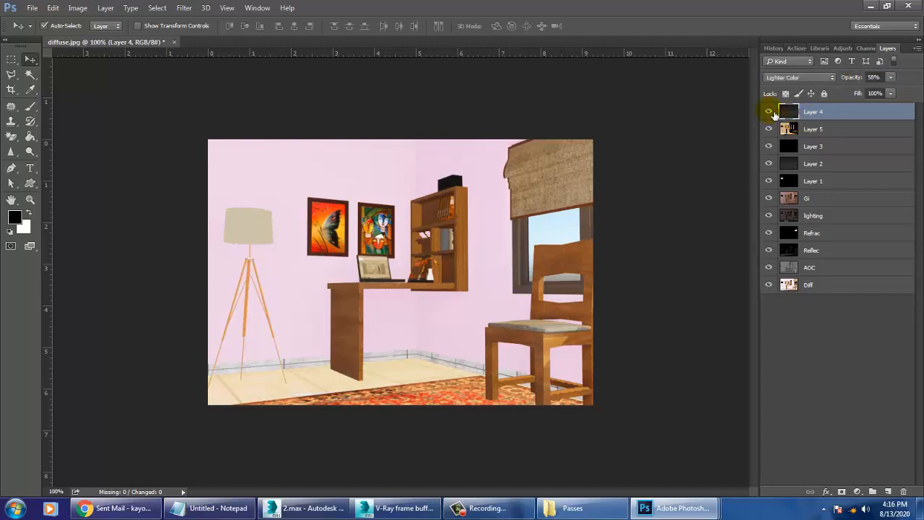
click(770, 112)
click(770, 112)
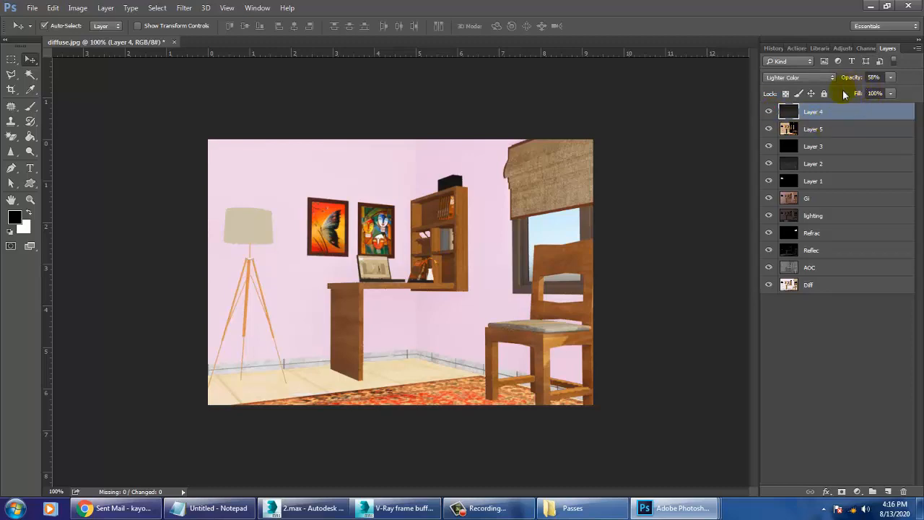
Step: Step through the atmosphere layer's blend modes again, set it to Soft Light, and raise its opacity to 100%
click(789, 78)
click(795, 89)
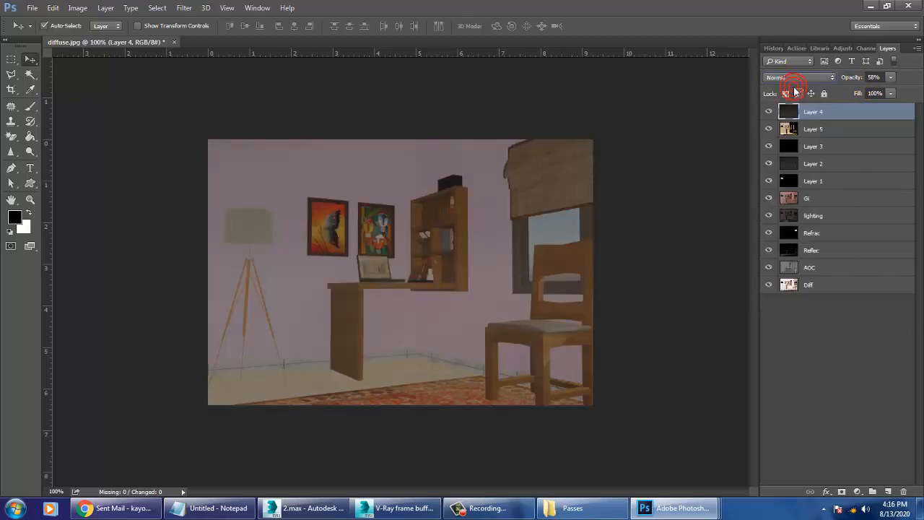
key(Down)
key(Down)
key(Down)
key(Down)
key(Down)
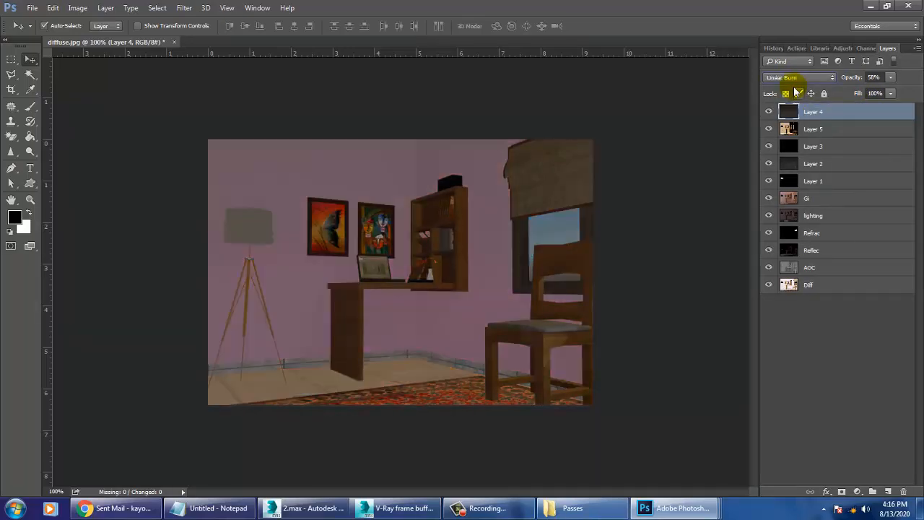
key(Down)
key(Down)
key(Down)
key(Down)
key(Down)
key(Down)
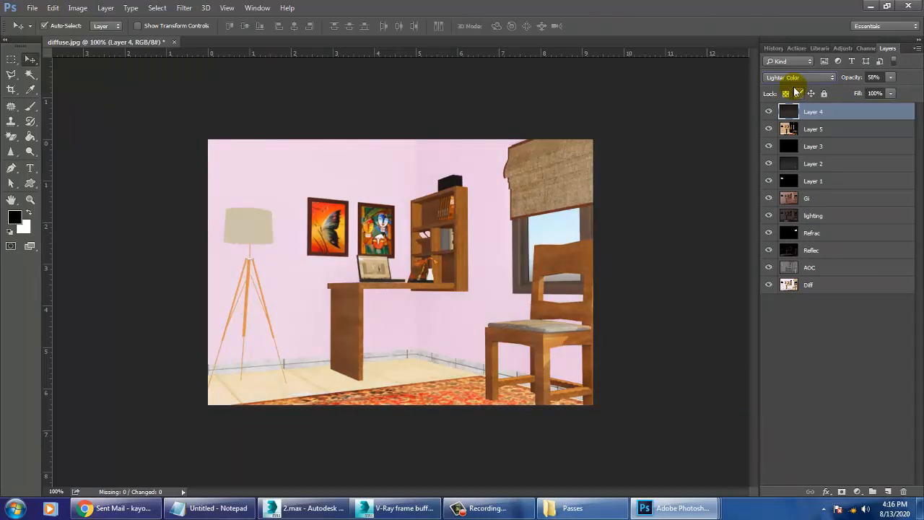
key(Down)
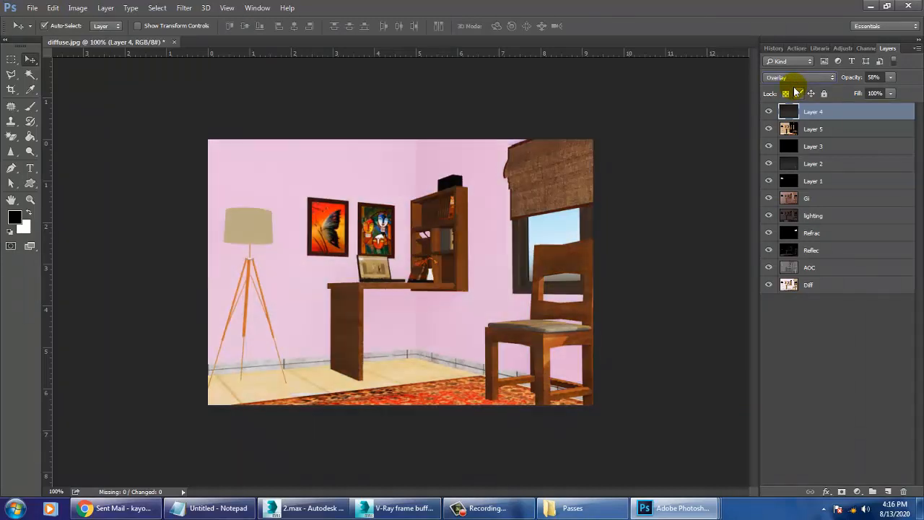
key(Down)
key(Down)
key(Down)
key(Down)
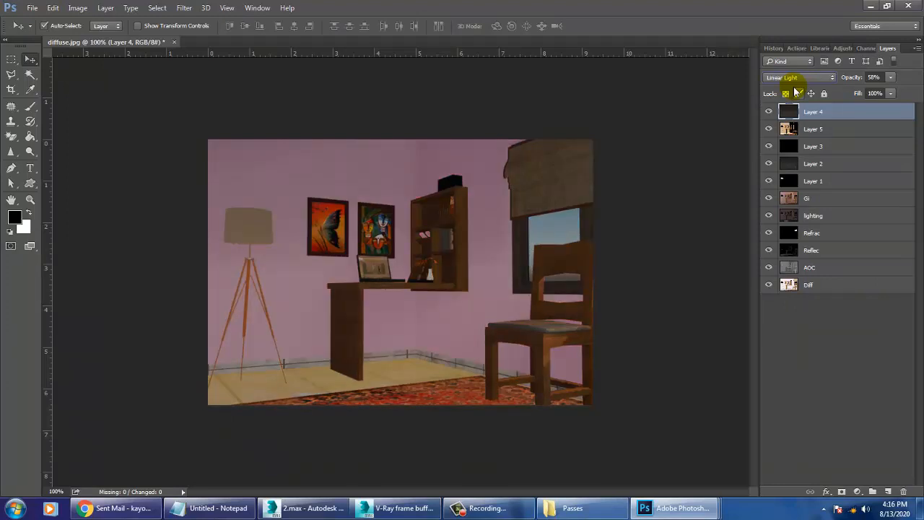
key(Up)
key(Up)
key(Up)
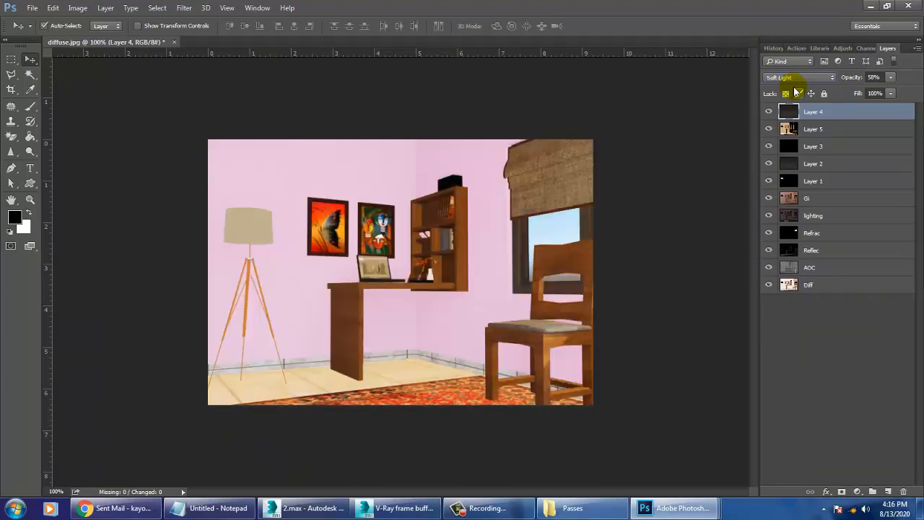
key(Up)
key(Down)
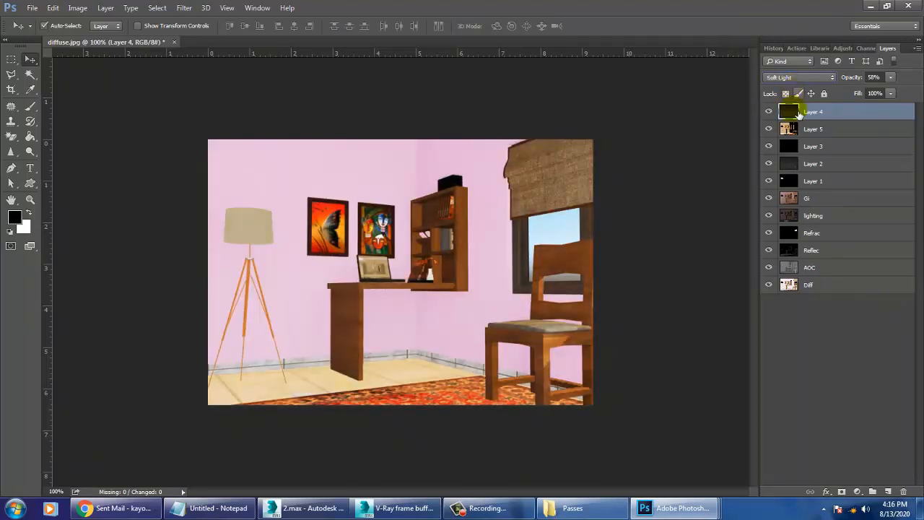
click(891, 78)
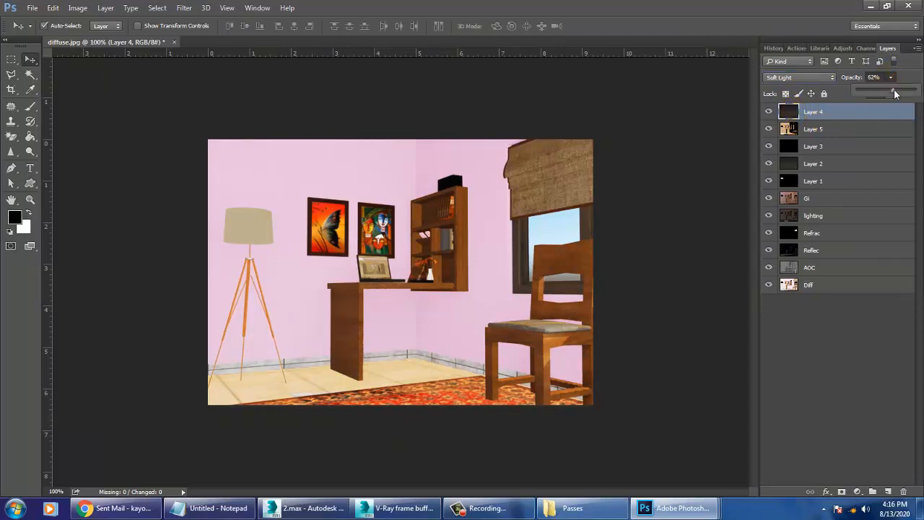
drag(893, 90, 920, 101)
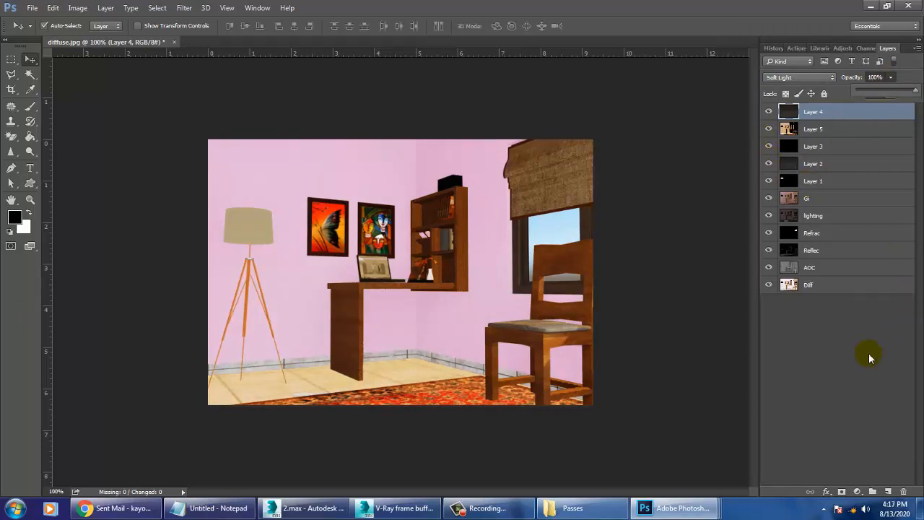
Step: Add a Color Balance adjustment layer at the top of the layer stack and adjust its midtones' yellow–blue balance
click(857, 492)
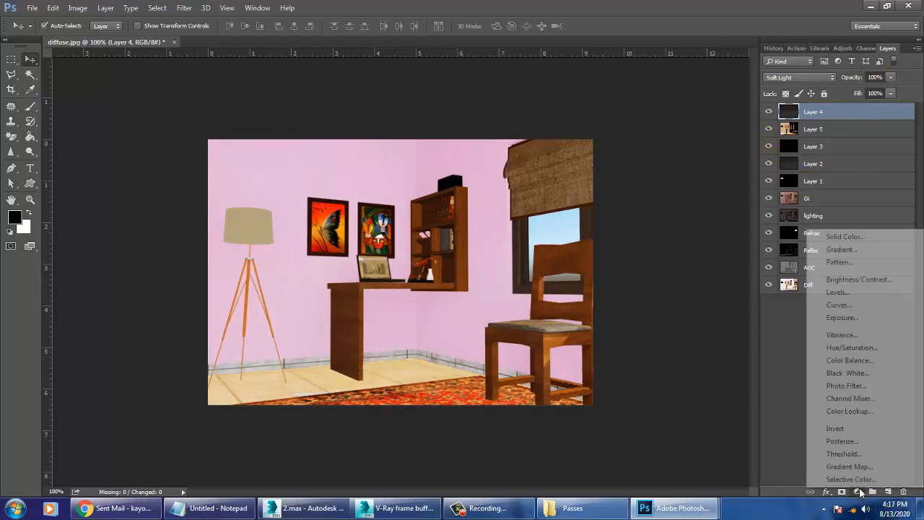
click(865, 360)
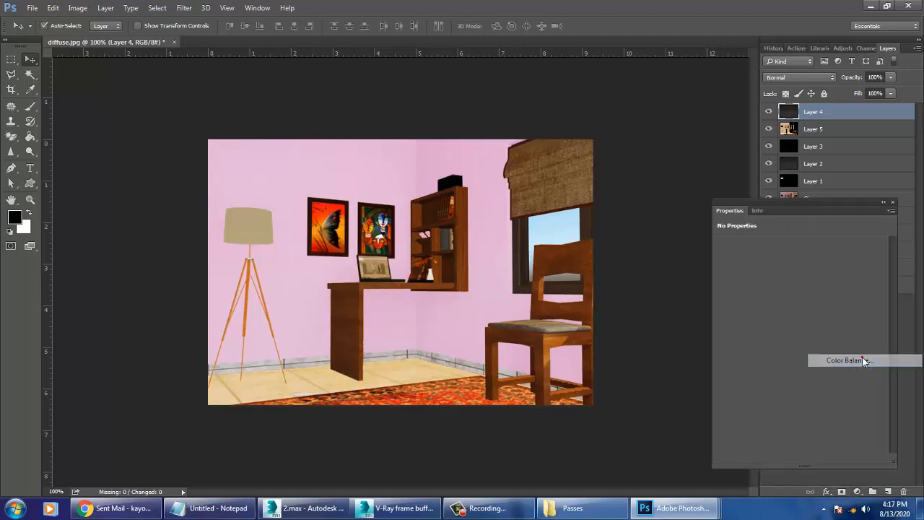
drag(786, 310, 784, 311)
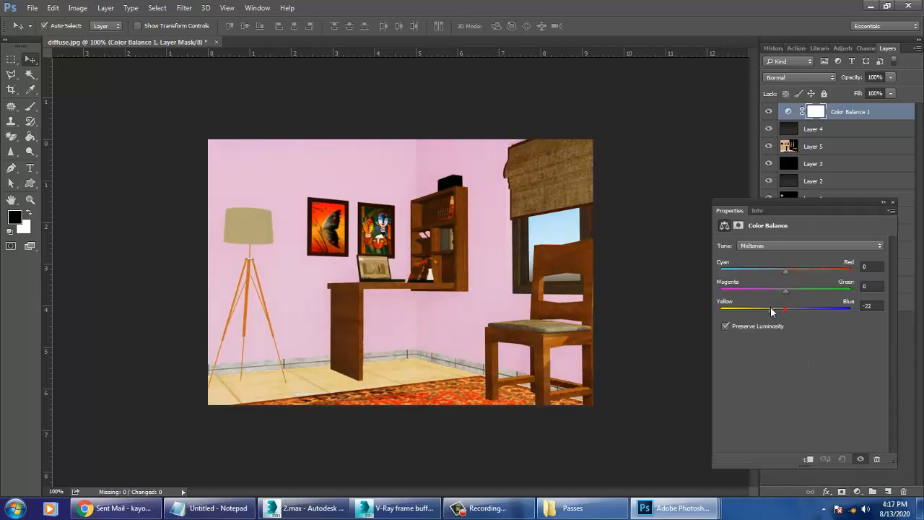
drag(808, 270, 787, 269)
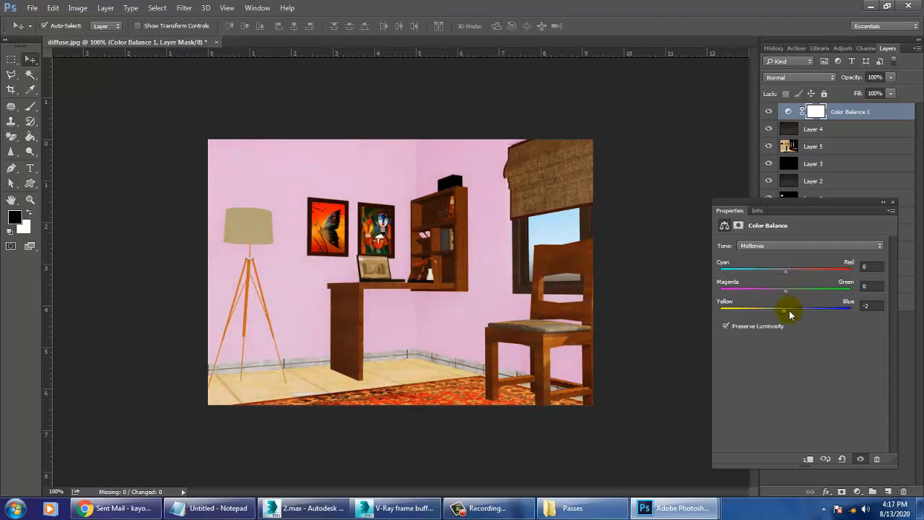
drag(784, 309, 794, 311)
click(908, 435)
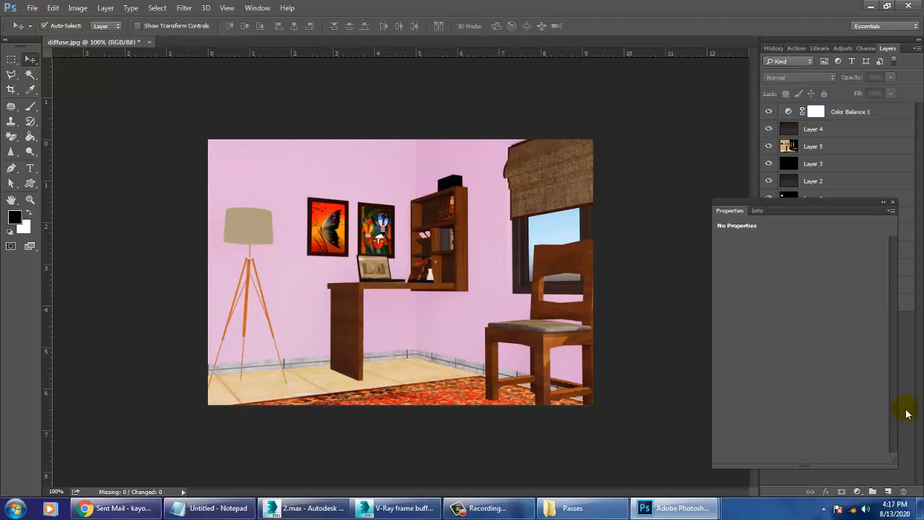
click(894, 202)
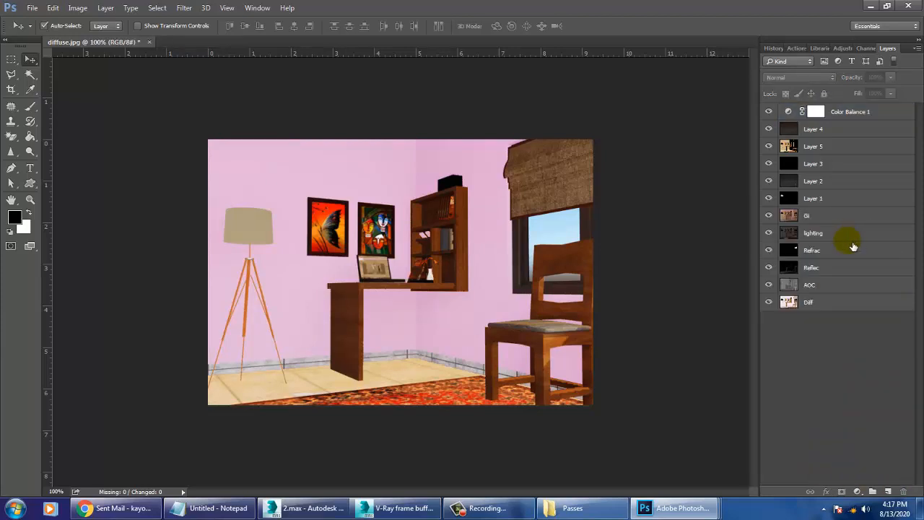
Step: Hide every layer from Gi up to Color Balance 1, and show Gi, Layer 1, Layer 2 and Layer 3 again one by one
drag(768, 215, 773, 115)
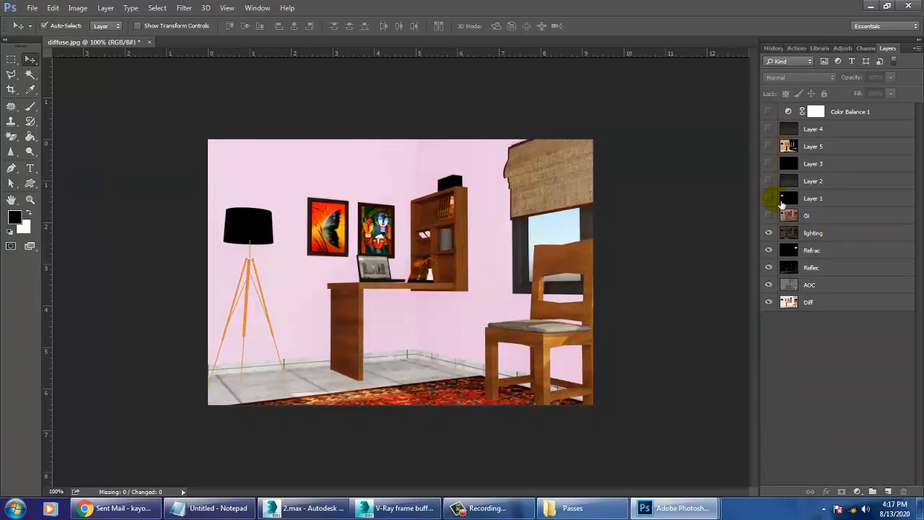
click(769, 215)
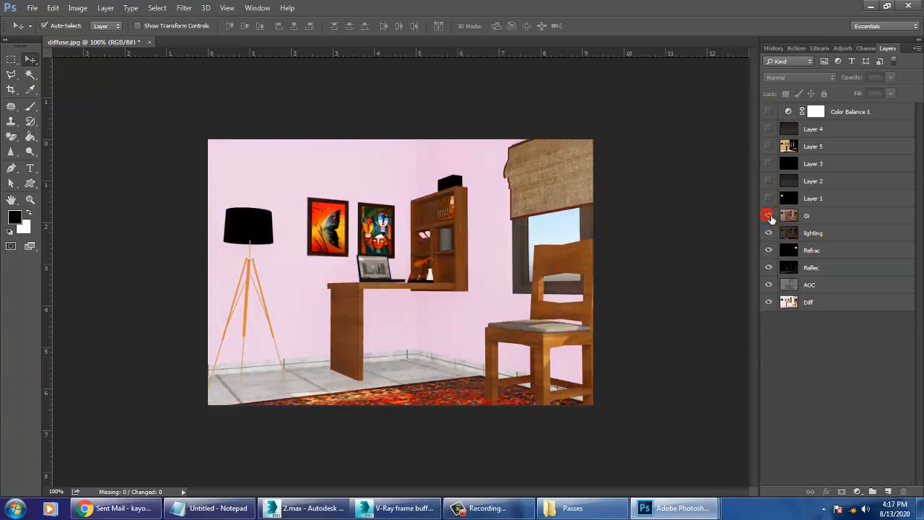
click(769, 198)
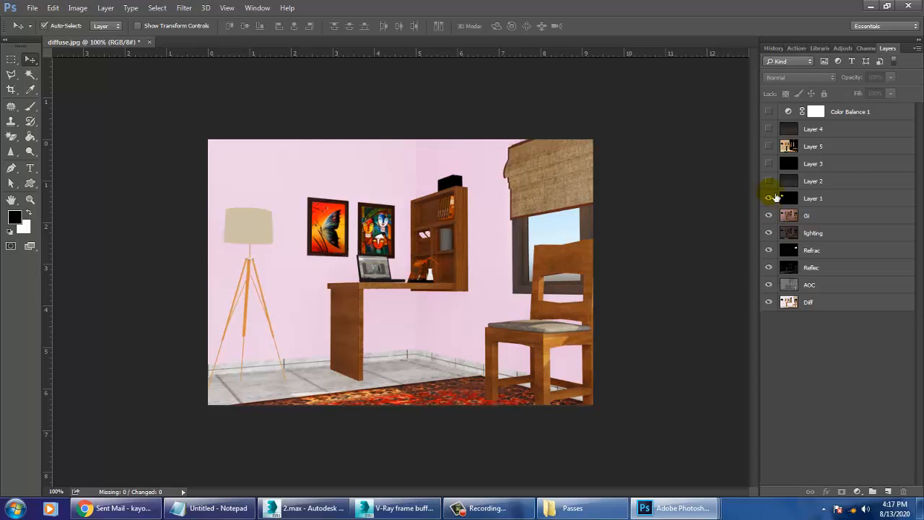
click(769, 182)
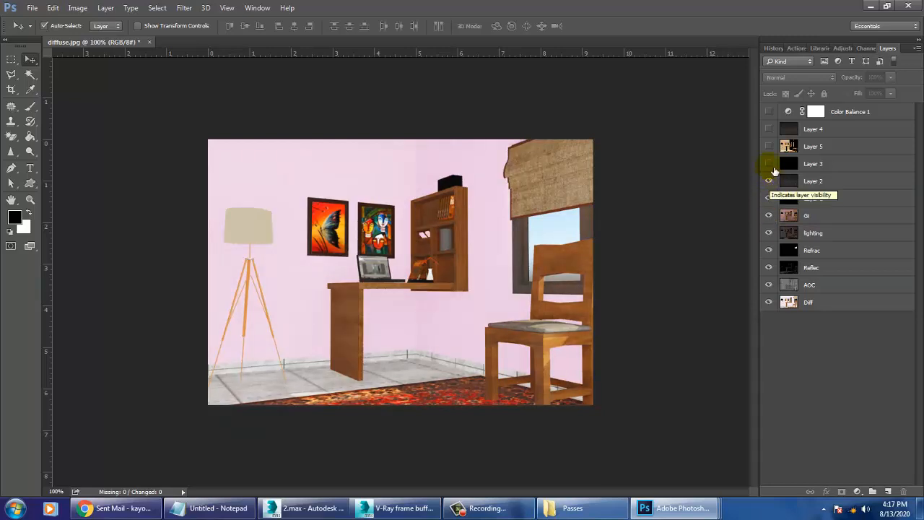
click(769, 164)
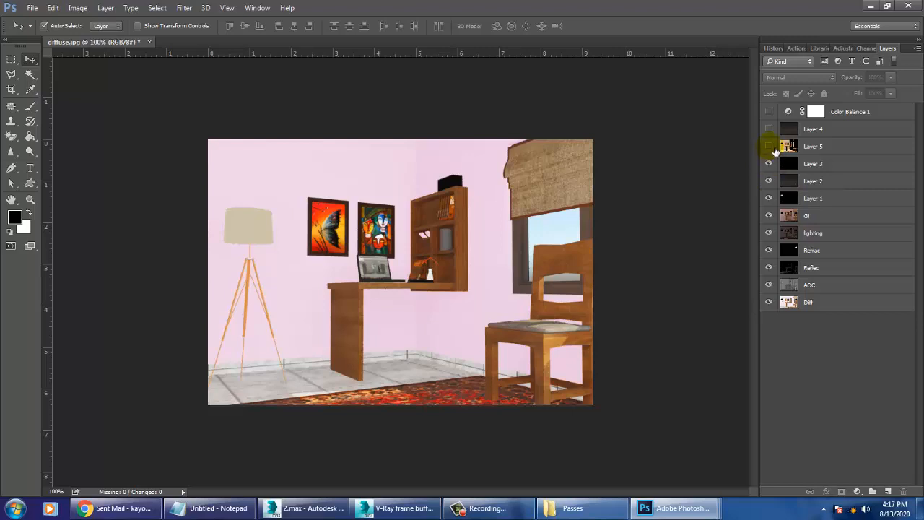
Step: Show and select Layer 5, comparing the composite with it hidden and shown
click(770, 147)
click(770, 146)
click(770, 146)
click(814, 147)
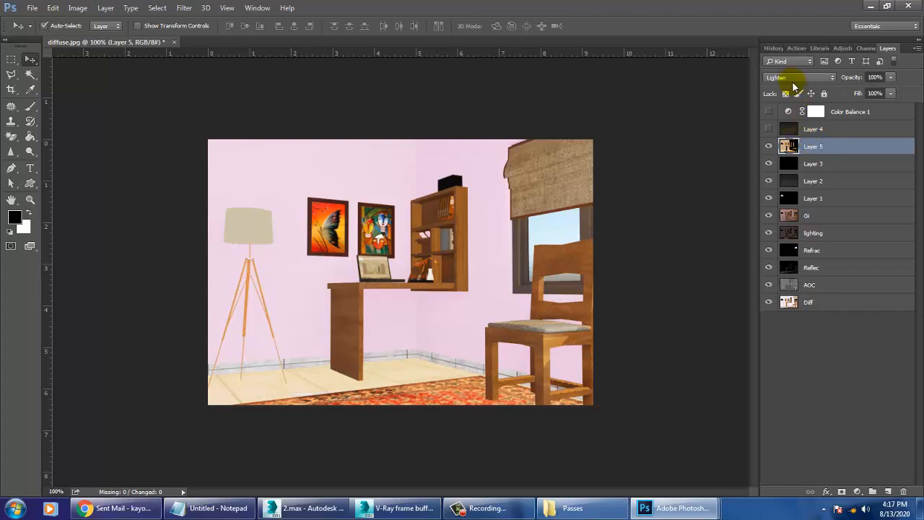
click(770, 147)
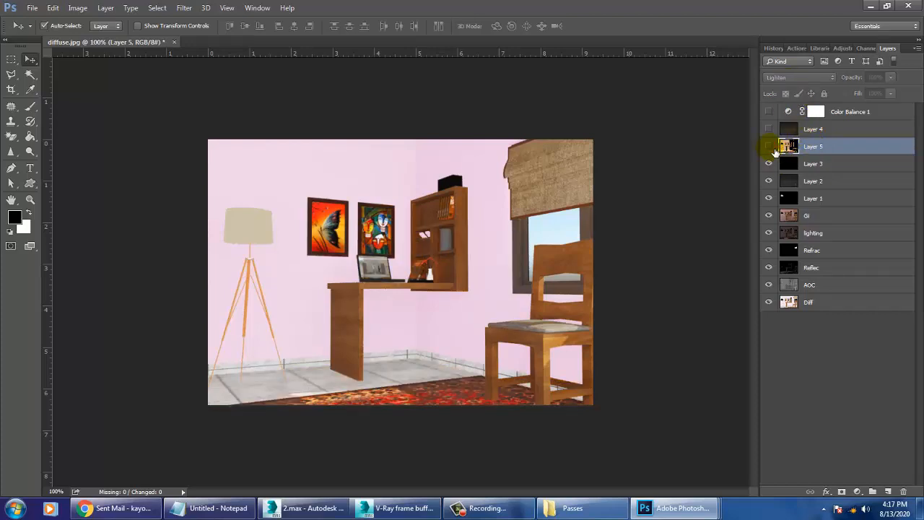
click(771, 148)
click(771, 148)
click(772, 147)
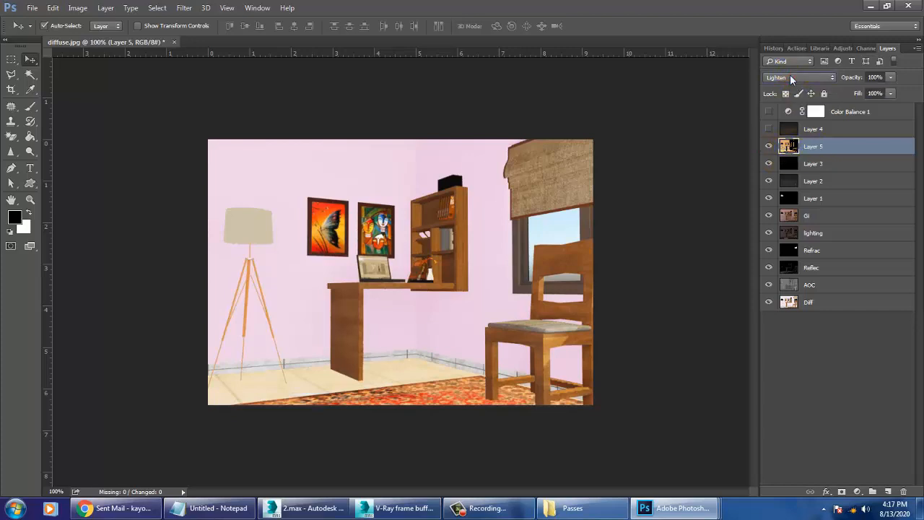
Step: Try Layer 5's blend modes from Normal through Darker Color, go back to Linear Burn, and briefly show Layer 4
click(790, 76)
click(787, 85)
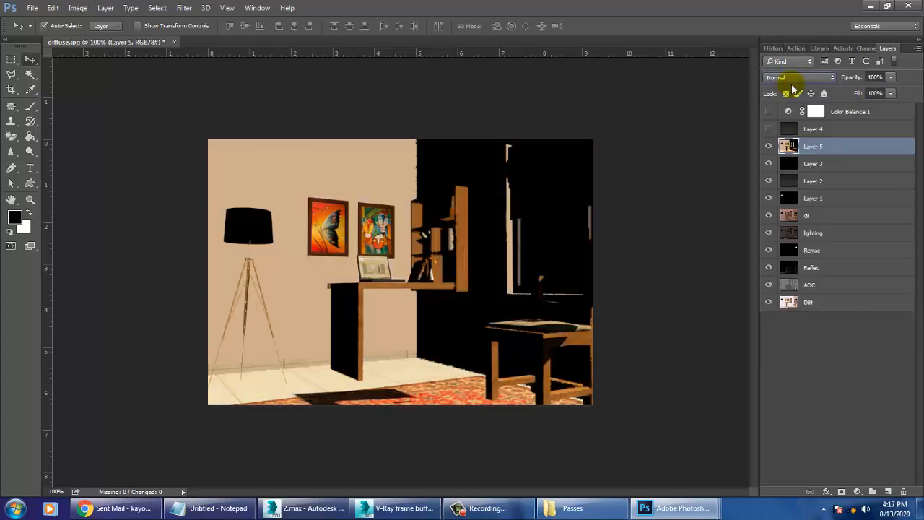
key(Down)
key(Down)
key(Down)
key(Down)
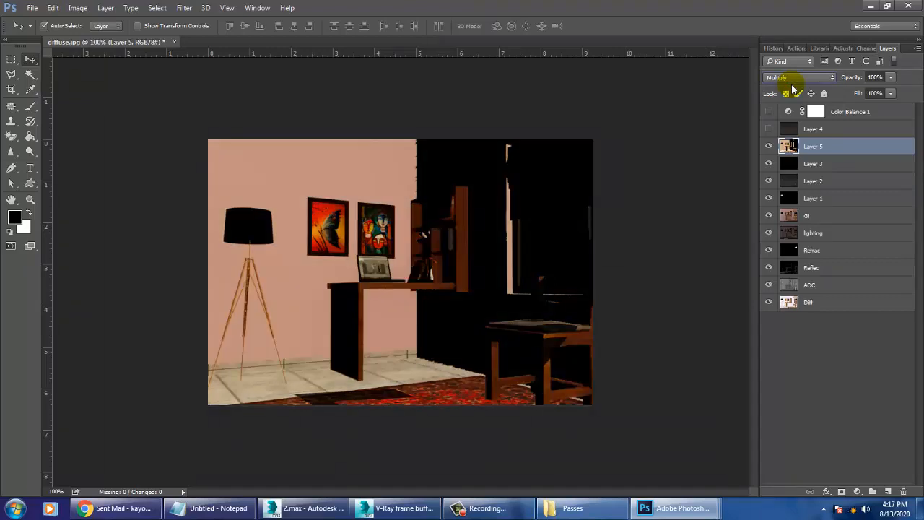
key(Down)
key(Down)
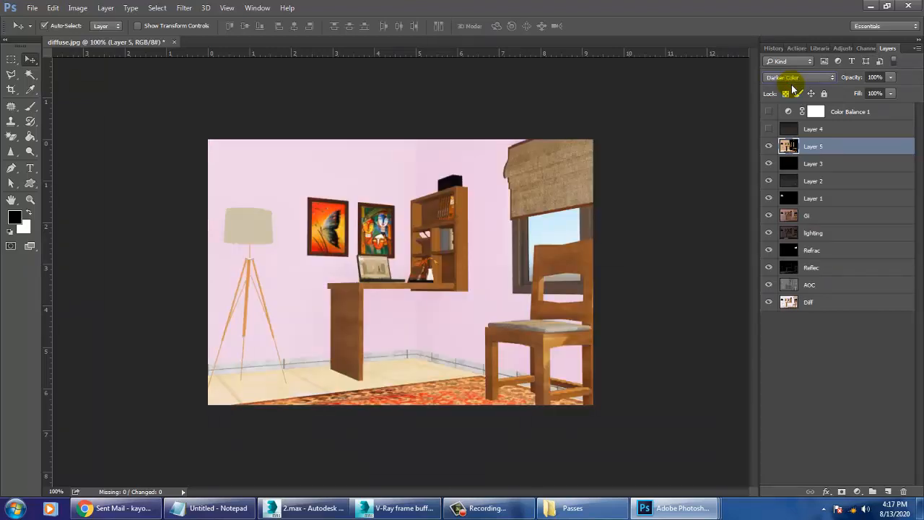
key(Up)
key(Up)
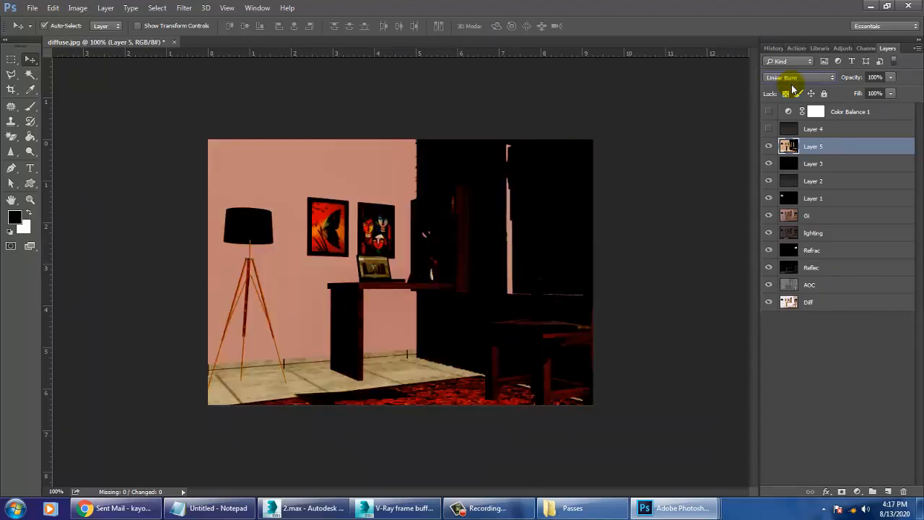
click(769, 130)
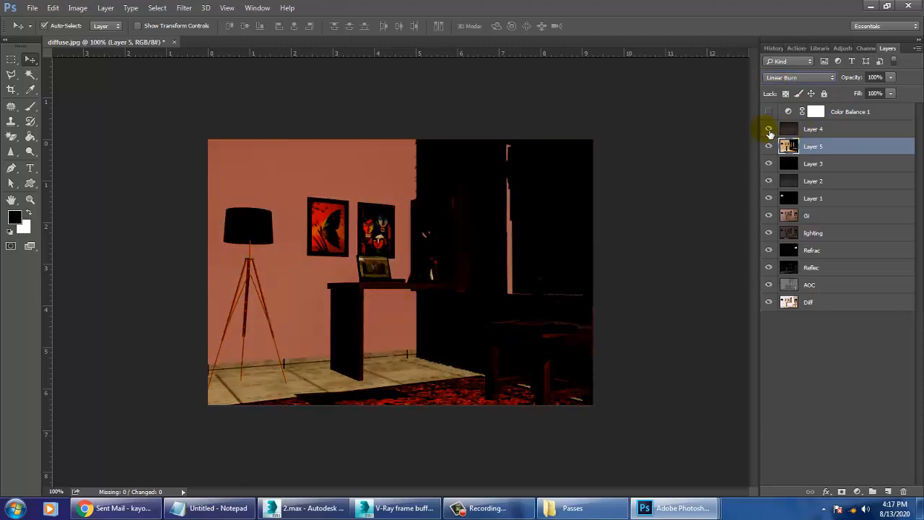
click(769, 130)
Step: Step Layer 5's blend mode on from Linear Burn through Lighten and Overlay to Soft Light
click(795, 77)
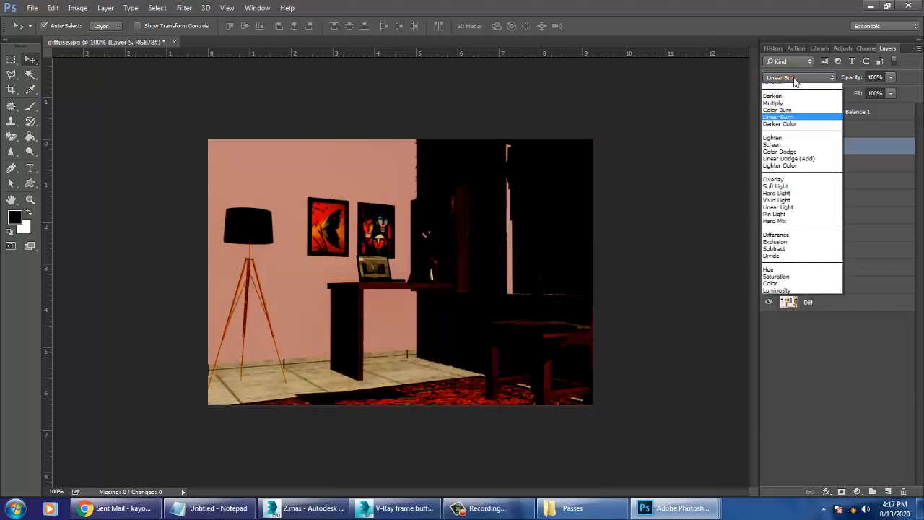
click(800, 130)
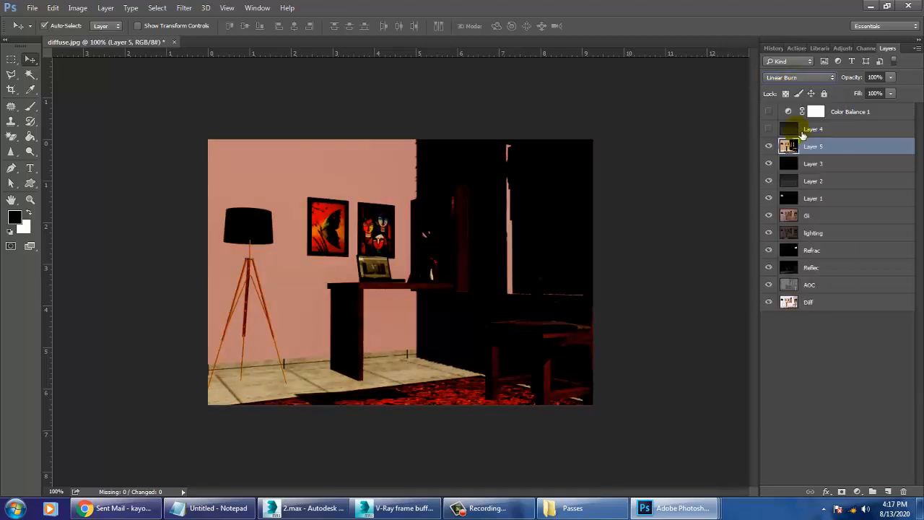
key(Down)
key(Down)
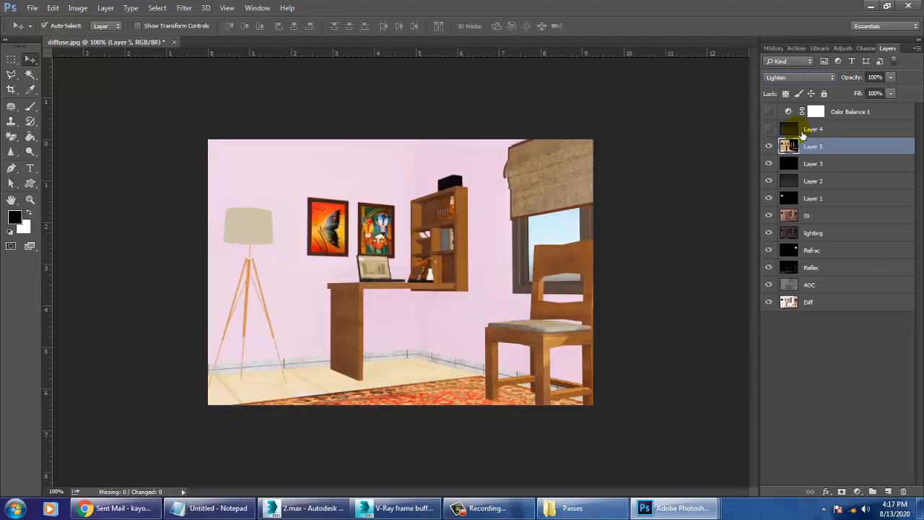
key(Down)
key(Down)
key(Down)
key(Down)
key(Down)
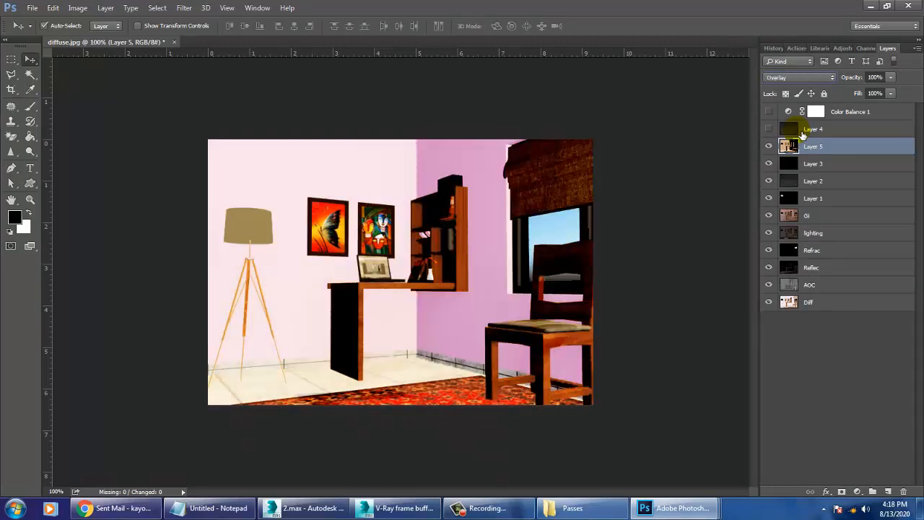
key(Down)
key(Down)
key(Up)
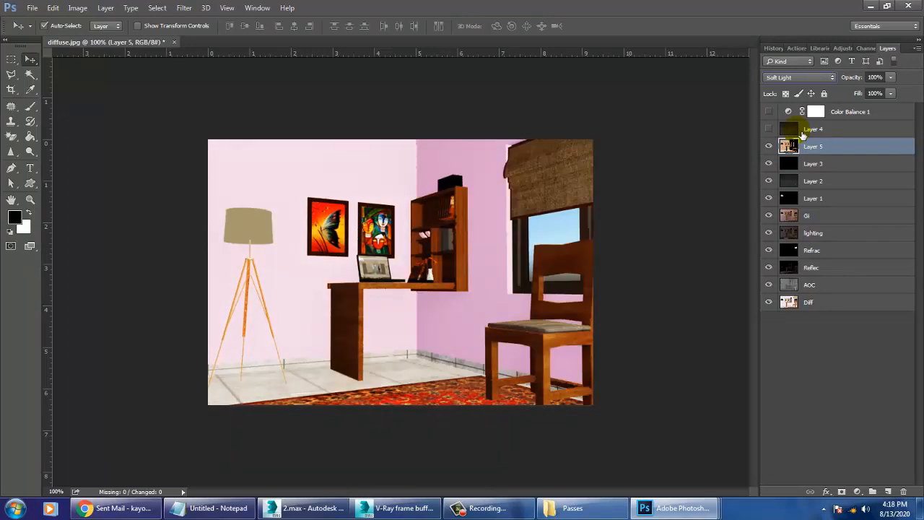
Step: Try Layer 5's remaining blend modes from Hard Light through Hard Mix and Subtract to Color
key(Down)
key(Down)
key(Down)
key(Down)
key(Down)
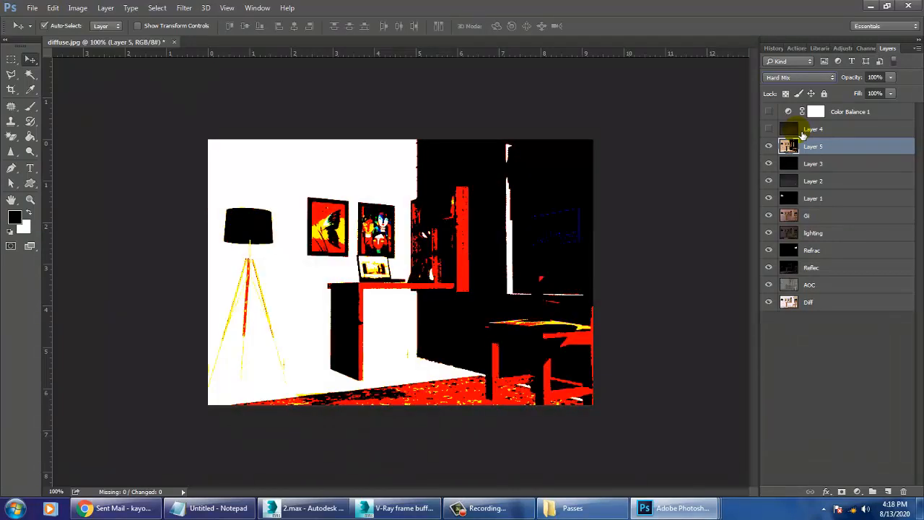
key(Up)
key(Down)
key(Down)
key(Down)
key(Down)
key(Down)
key(Down)
key(Down)
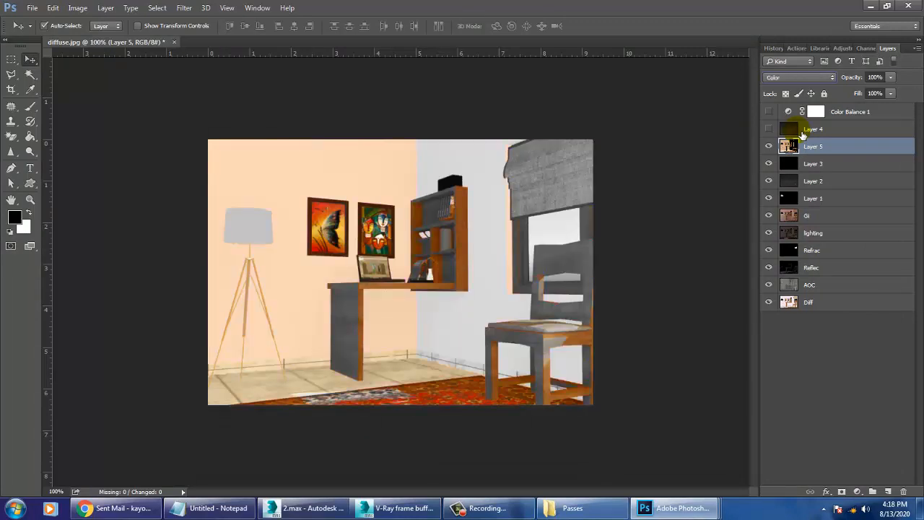
key(Down)
key(Up)
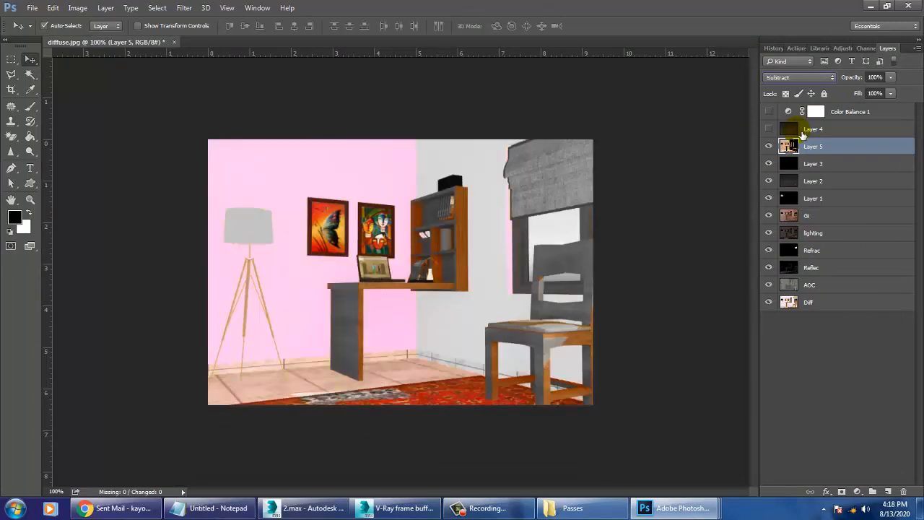
Step: Return Layer 5's blend mode to Normal and move the layer between Refrac and Reflec
key(Up)
key(Up)
key(Up)
key(Up)
key(Up)
key(Up)
key(Up)
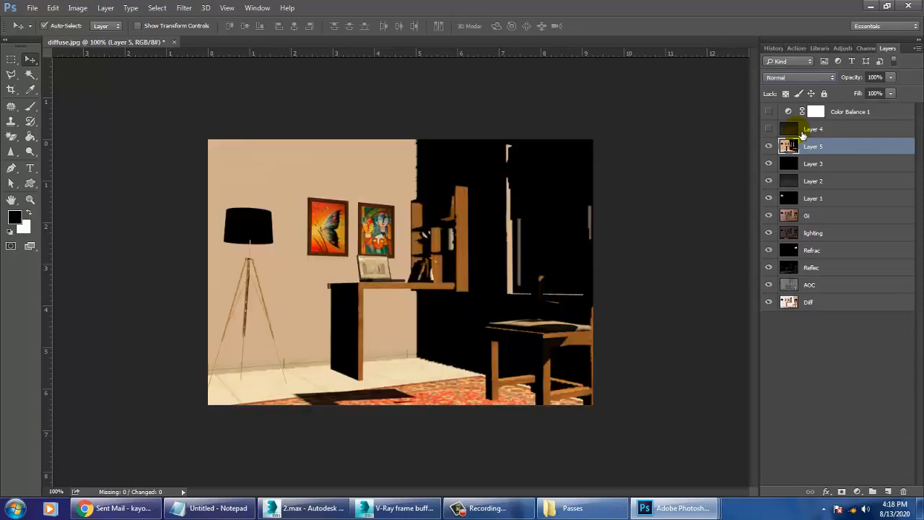
drag(794, 147, 838, 268)
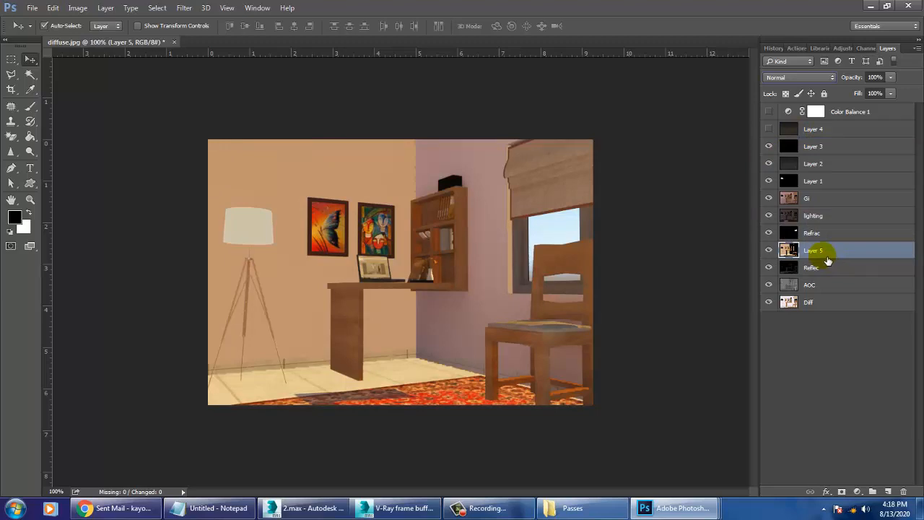
Step: Try the darkening and lightening blend modes on the moved Layer 5 and go back to Screen
click(793, 78)
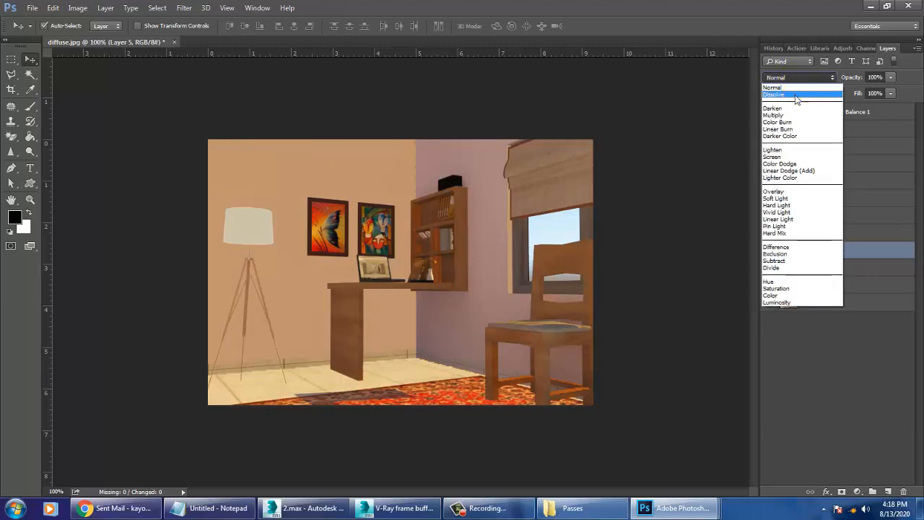
click(774, 115)
key(Down)
key(Down)
key(Down)
key(Down)
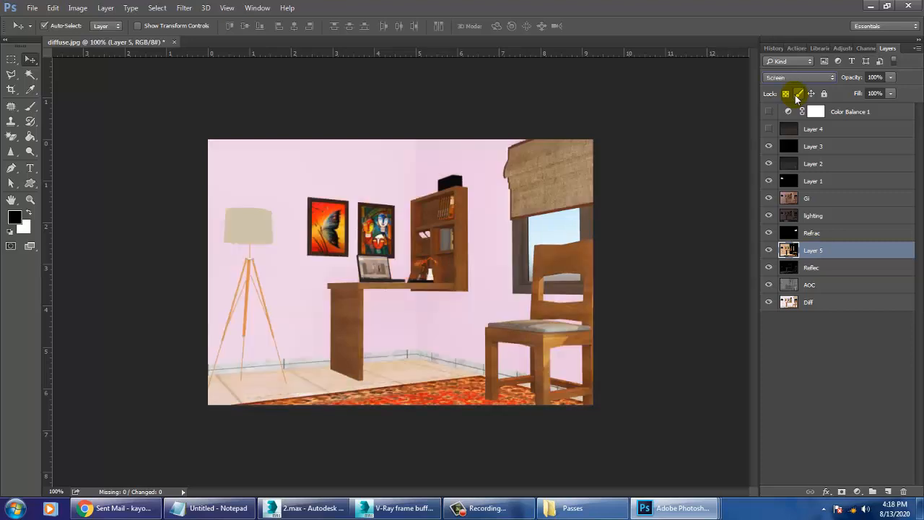
key(Down)
key(Down)
key(Up)
key(Up)
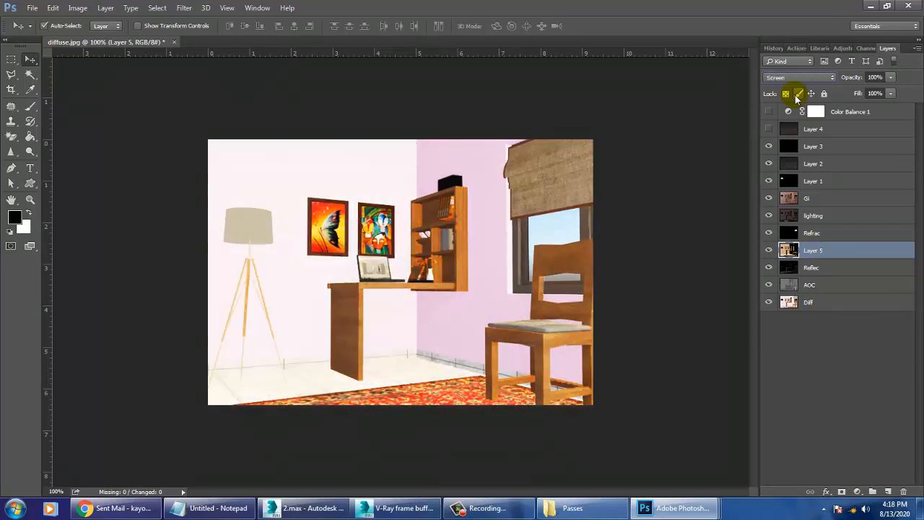
Step: Set Layer 5's blend mode to Lighter Color and lower its opacity to 52%
key(Down)
key(Down)
key(Down)
key(Down)
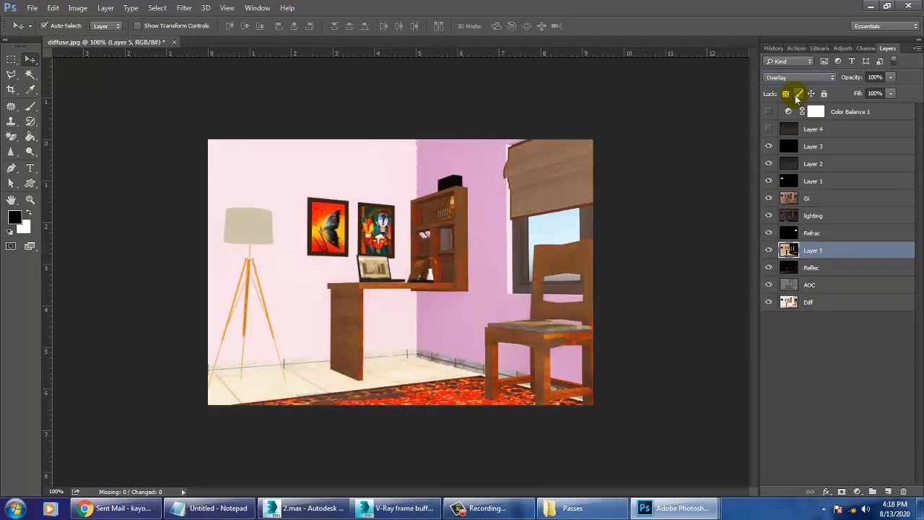
key(Up)
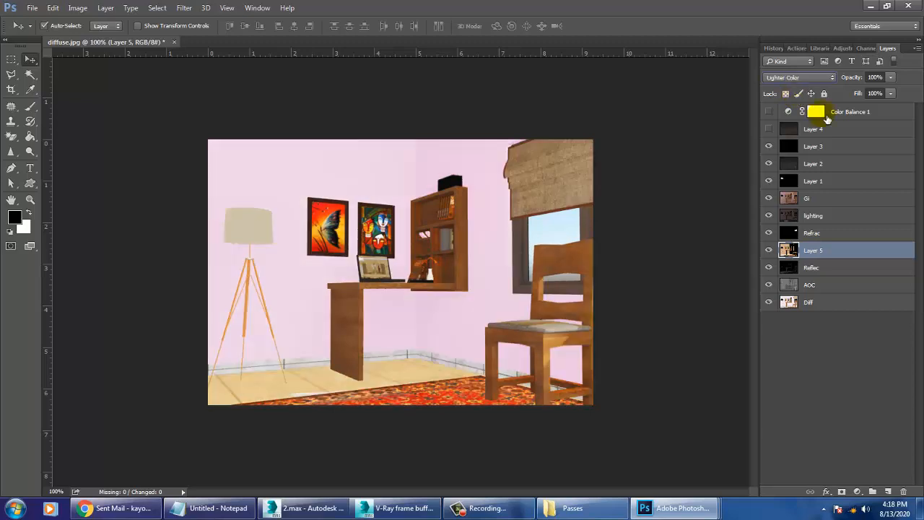
click(891, 77)
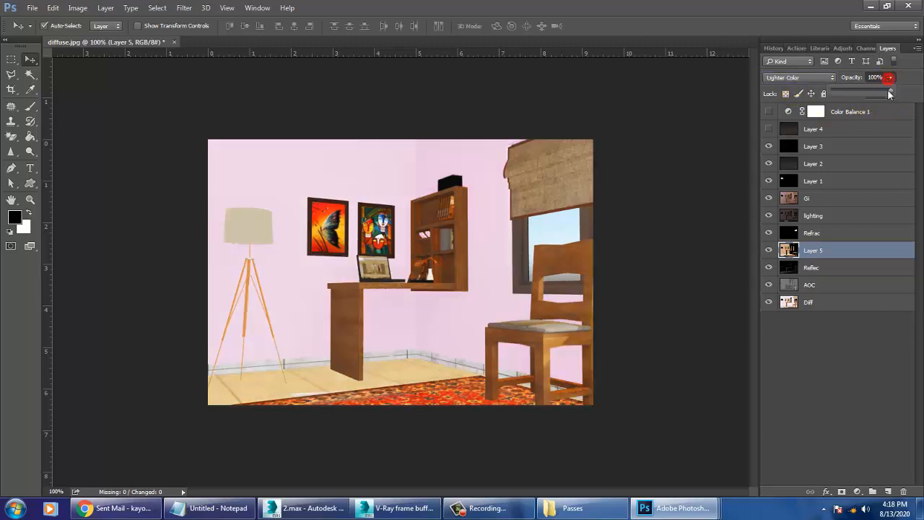
drag(891, 89, 864, 90)
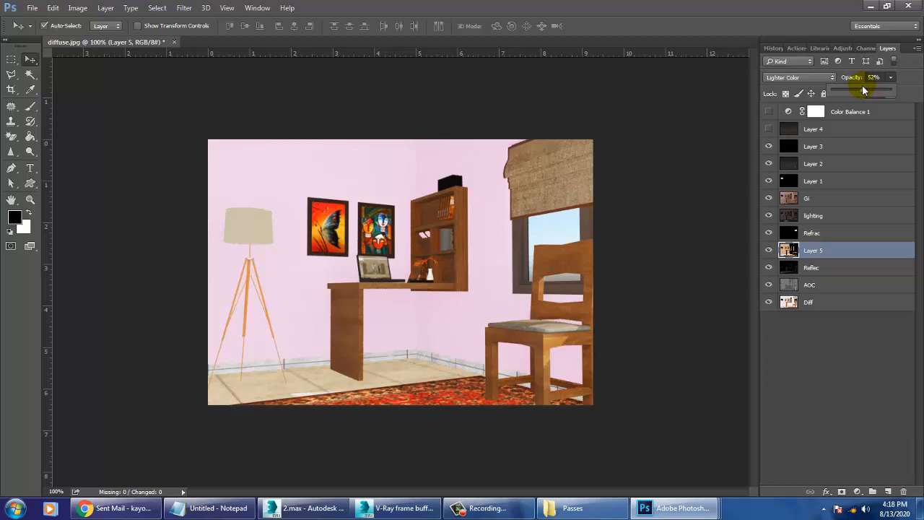
Step: Turn on the visibility of Layer 4 and the Color Balance 1 adjustment layer
click(768, 129)
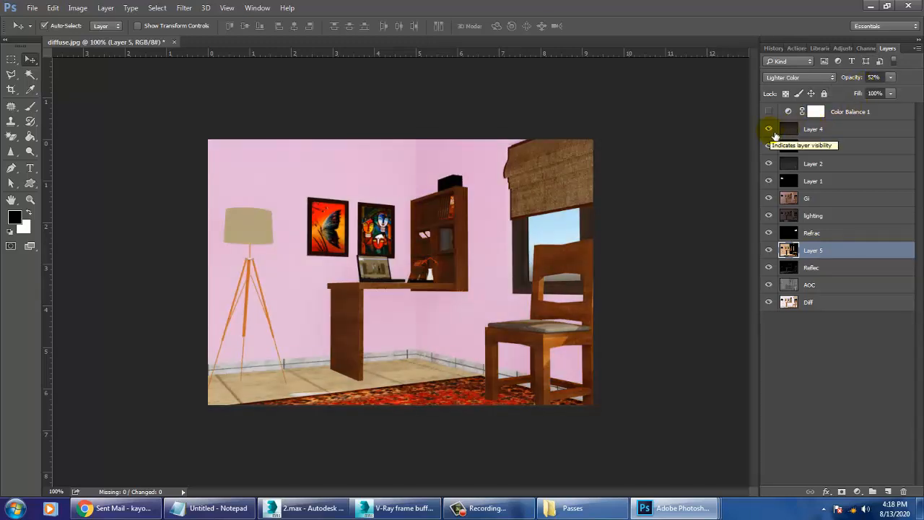
click(816, 111)
click(768, 111)
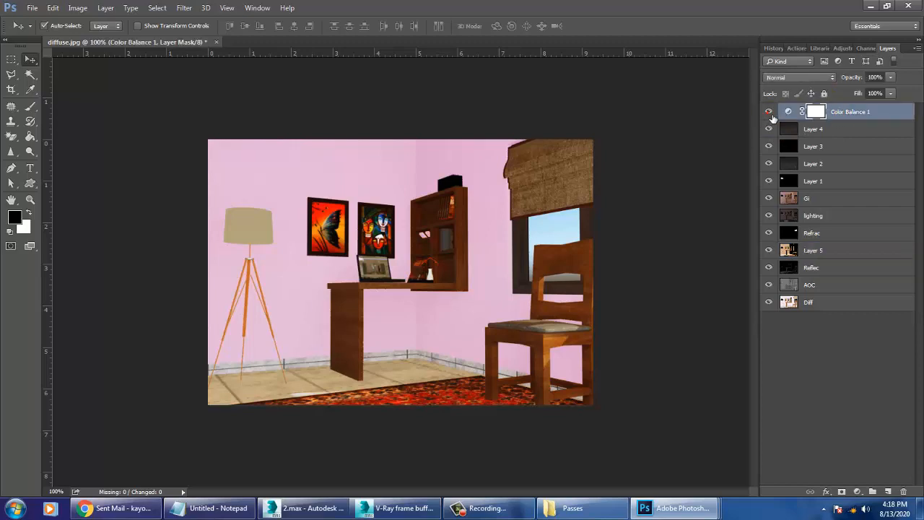
Step: In Color Balance 1's midtones, set Cyan–Red to -17 and shift Yellow–Blue toward yellow
click(789, 111)
double_click(789, 114)
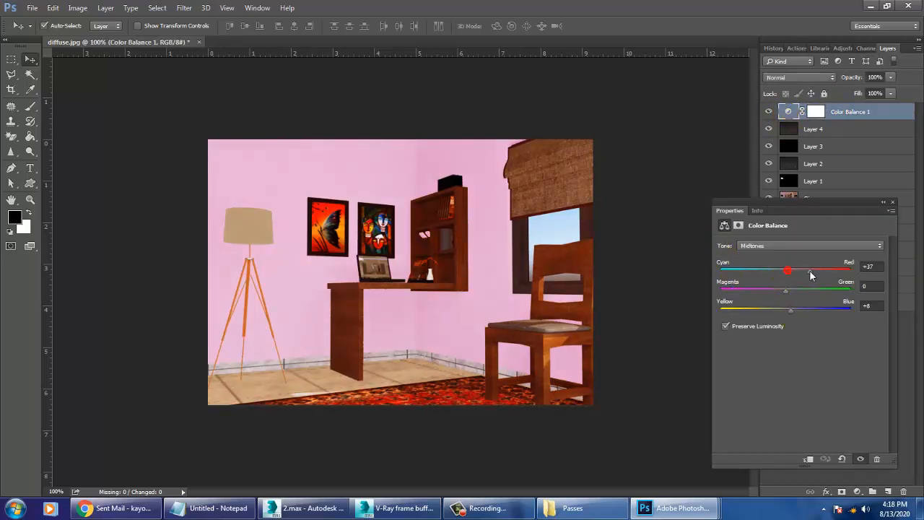
drag(810, 273, 774, 273)
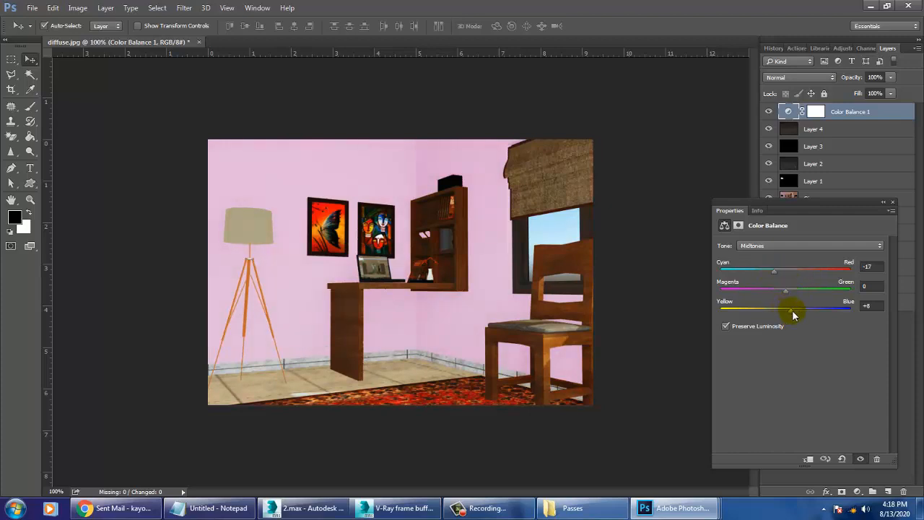
drag(793, 314, 765, 311)
Step: Compare the image with Layer 4 off and on, and step its blend mode from Normal through the darkening modes to Screen
click(817, 131)
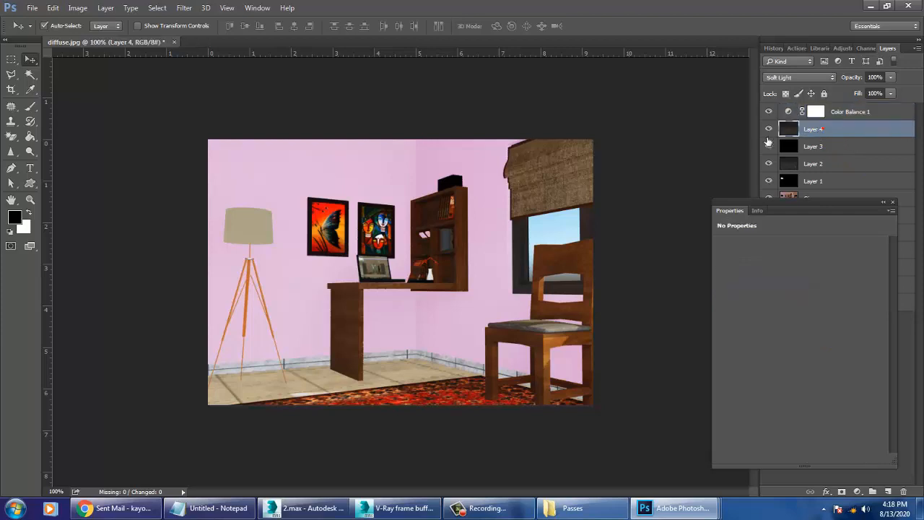
click(774, 131)
click(773, 131)
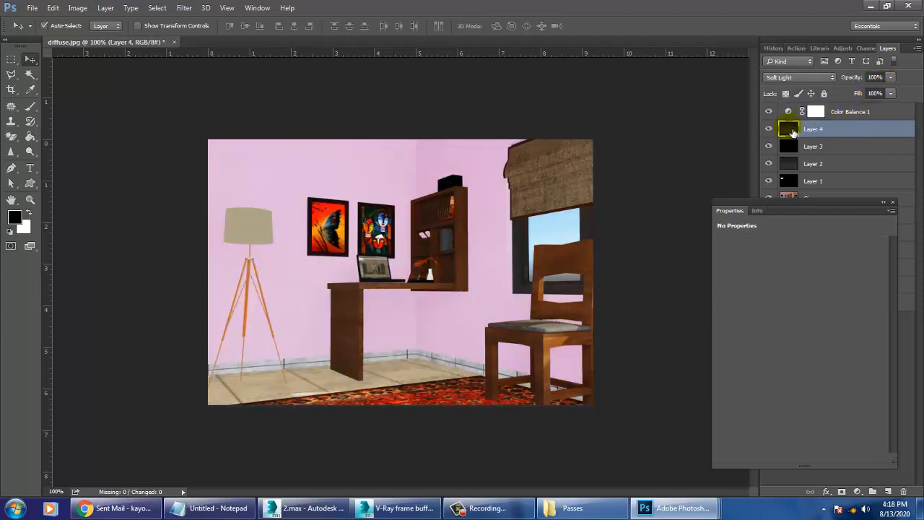
click(793, 77)
click(792, 88)
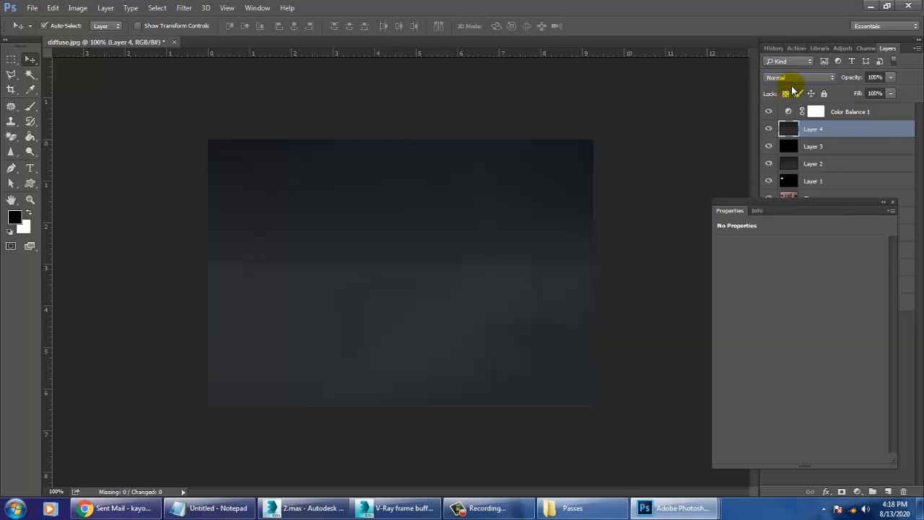
key(Down)
key(Down)
key(Down)
key(Down)
key(Down)
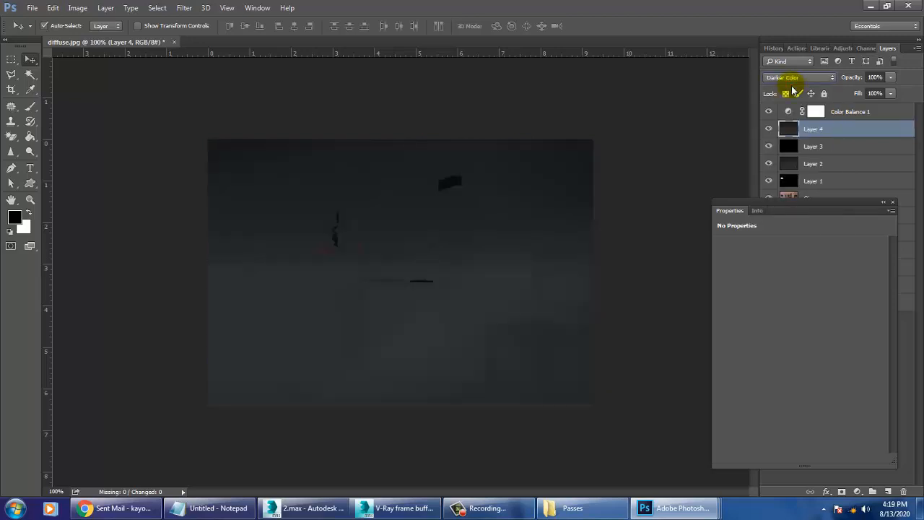
key(Down)
key(Down)
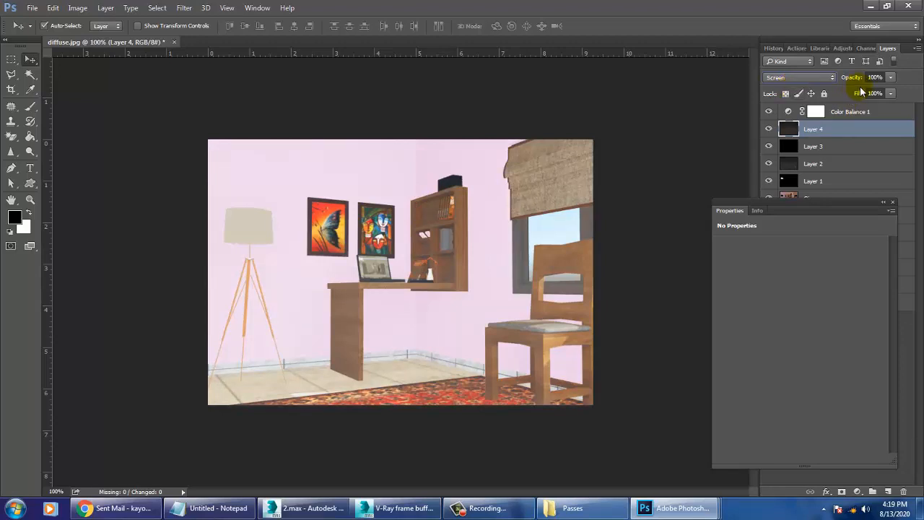
Step: Lower Layer 4's opacity to 44% and close the adjustment properties
click(890, 77)
drag(887, 92, 860, 91)
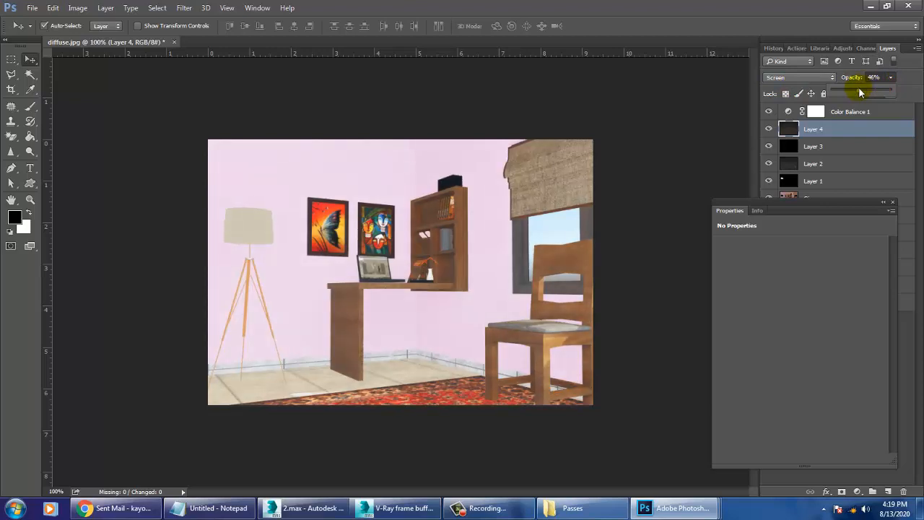
click(895, 203)
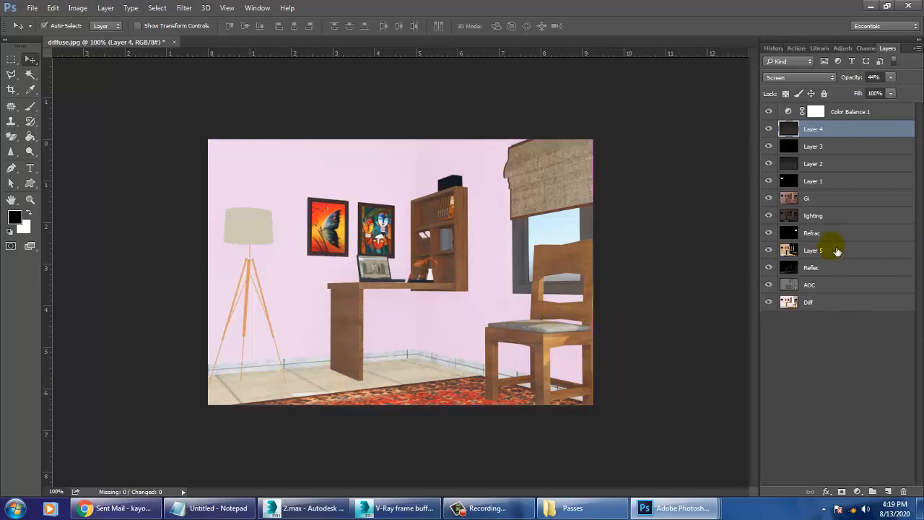
Step: Toggle the lighting and Gi layers off and on one after the other to compare their effect on the image
click(816, 216)
click(770, 216)
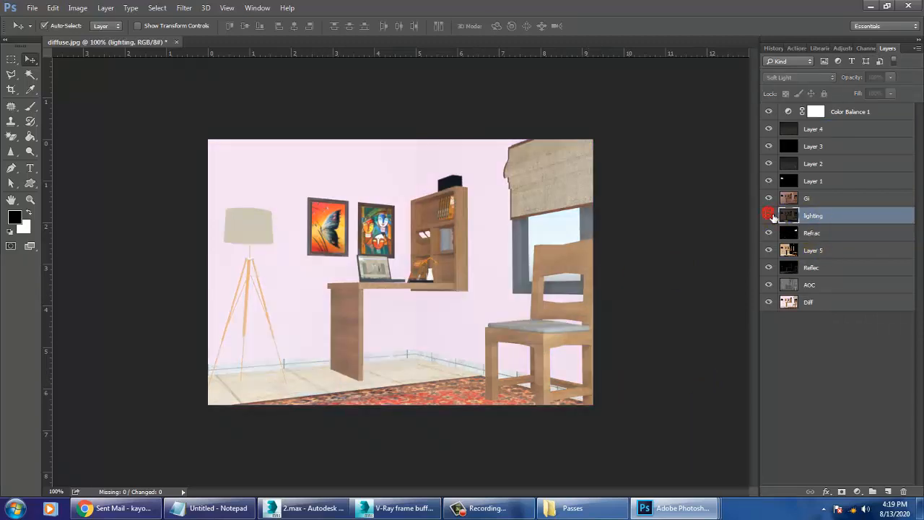
click(769, 215)
click(811, 196)
click(769, 197)
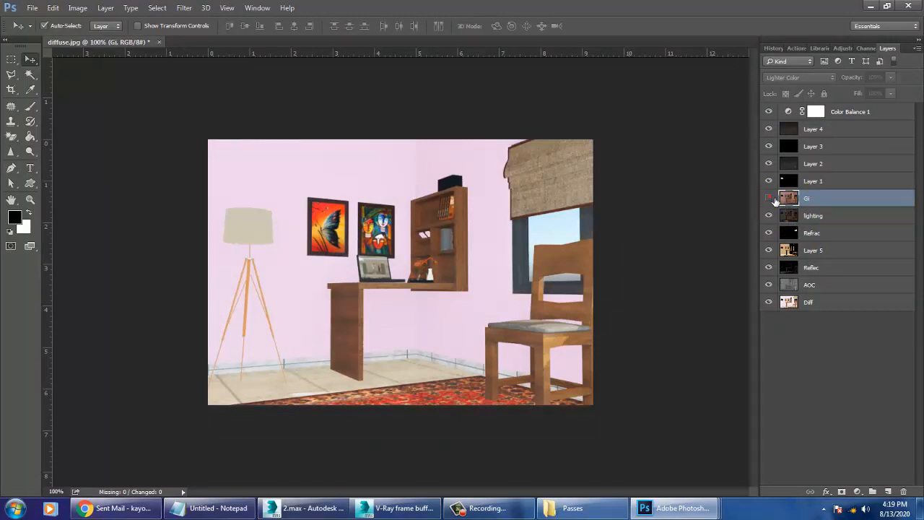
click(770, 197)
Step: Try the Gi layer's blend modes from Normal and Dissolve through Color Burn to Screen
click(787, 78)
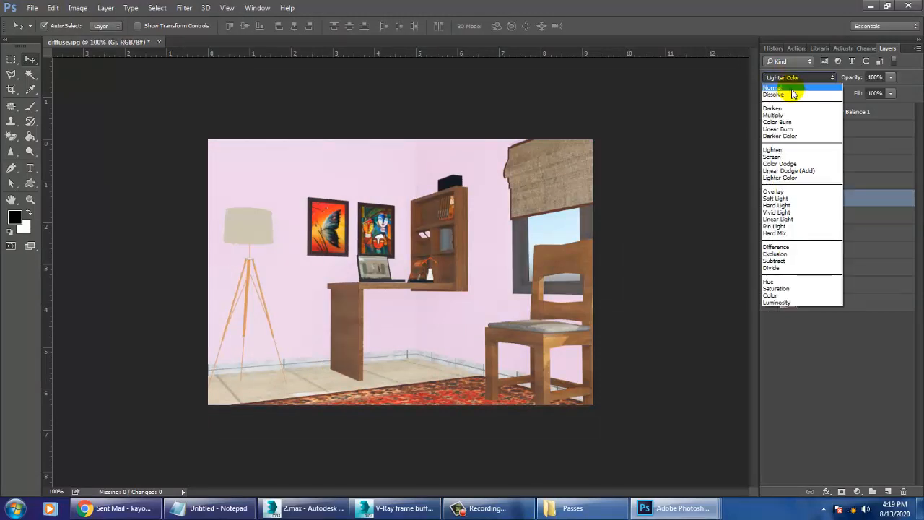
click(786, 84)
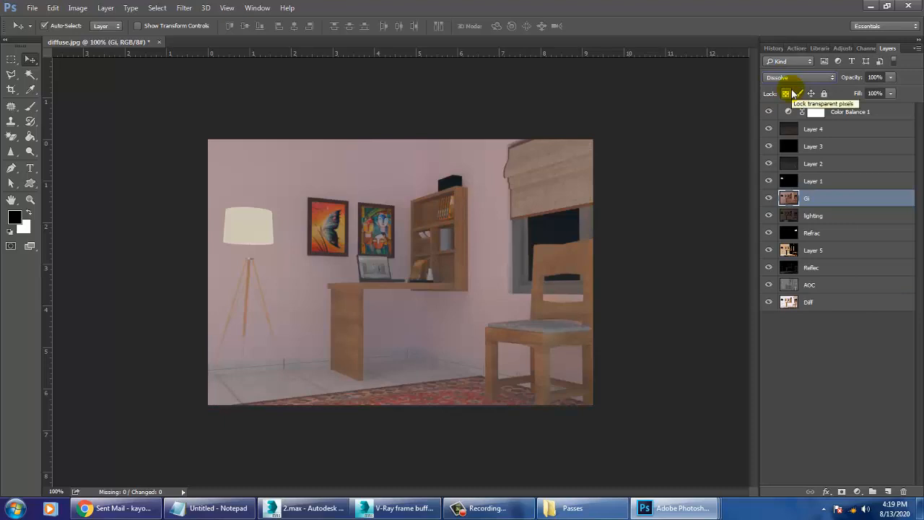
key(Down)
key(Down)
key(Down)
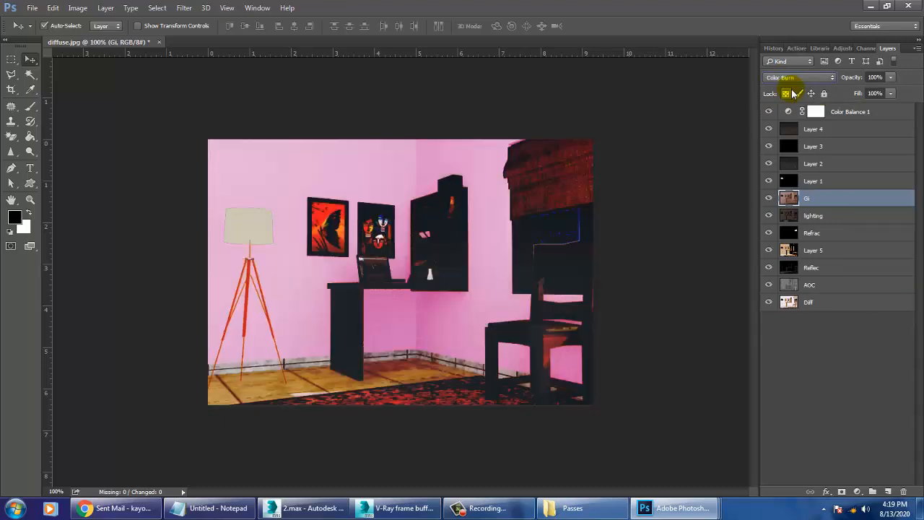
key(Down)
key(Down)
key(Down)
key(Down)
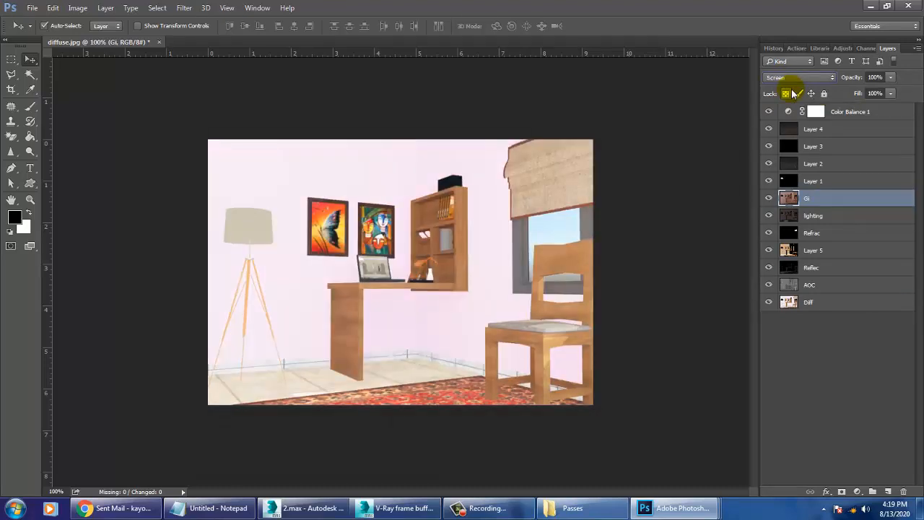
Step: Compare the Gi layer's lightening blend modes around Screen, Color Dodge and Linear Dodge (Add)
key(Down)
key(Up)
key(Up)
key(Down)
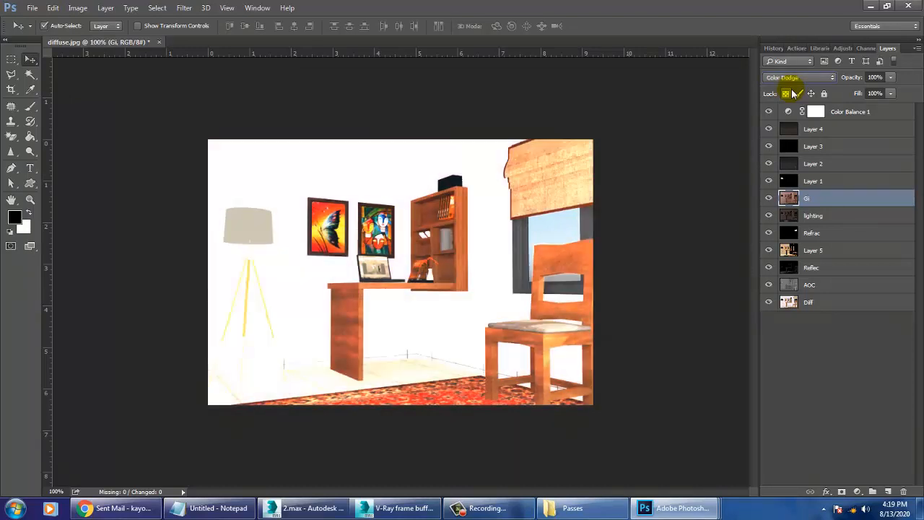
key(Down)
key(Down)
key(Up)
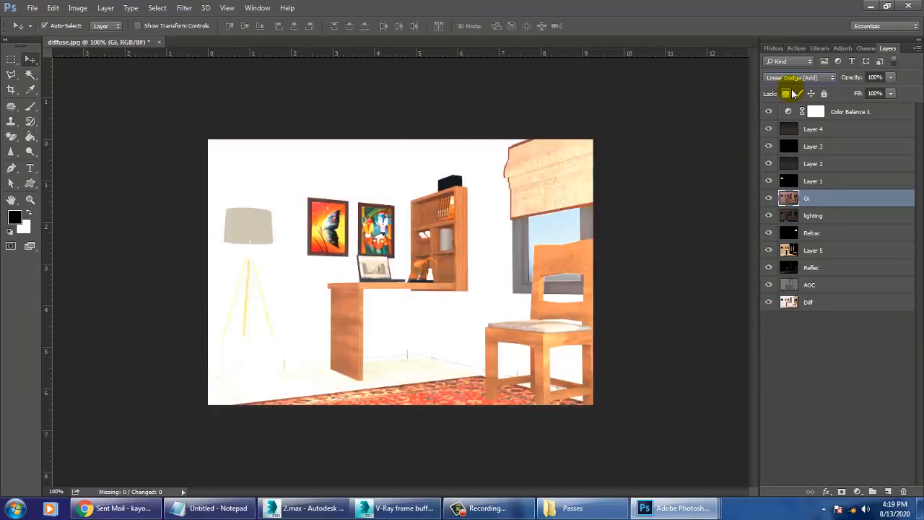
Step: Step the Gi layer's blend mode on past Overlay and settle on Soft Light
key(Down)
key(Down)
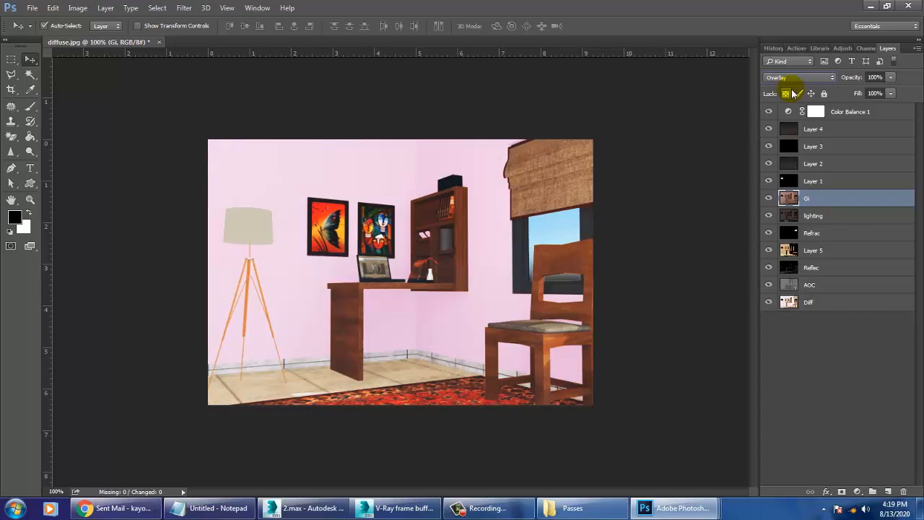
key(Down)
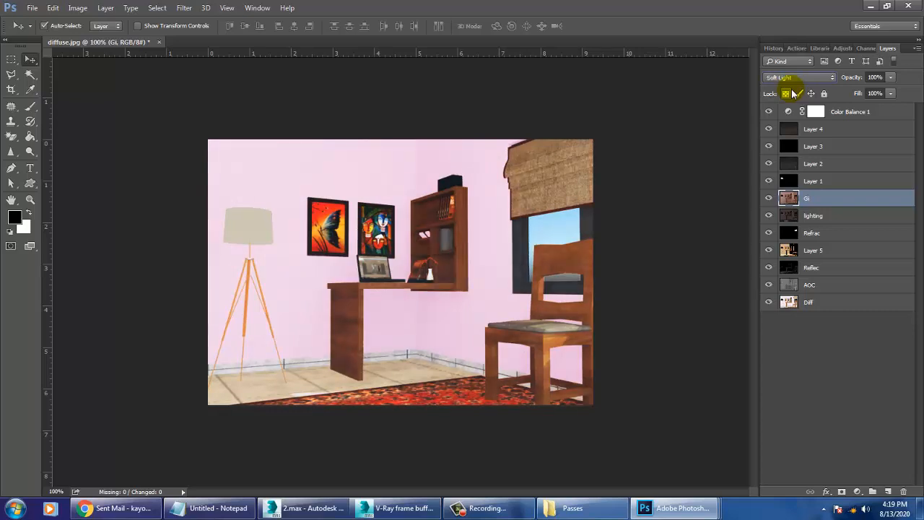
key(Down)
key(Up)
Step: Inspect the composite at 200% and compare it with the Gi layer hidden and shown
key(ctrl+plus)
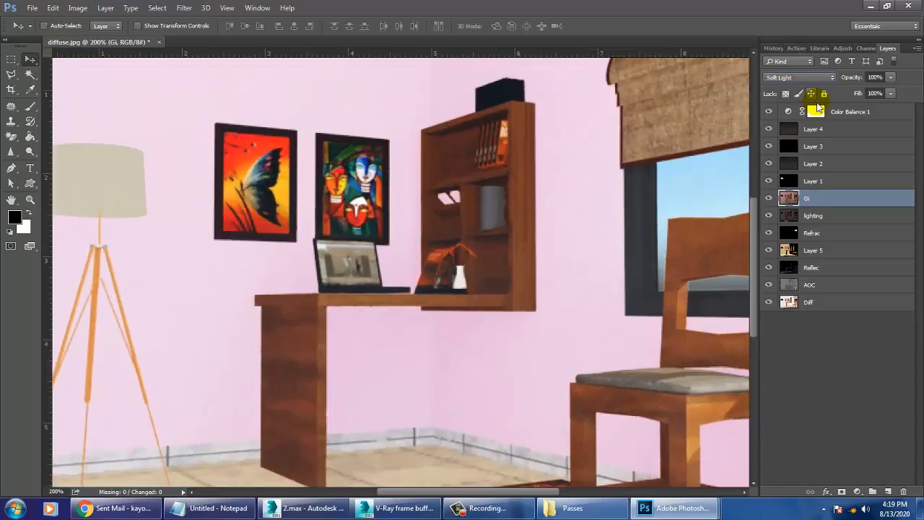
key(ctrl+minus)
click(769, 198)
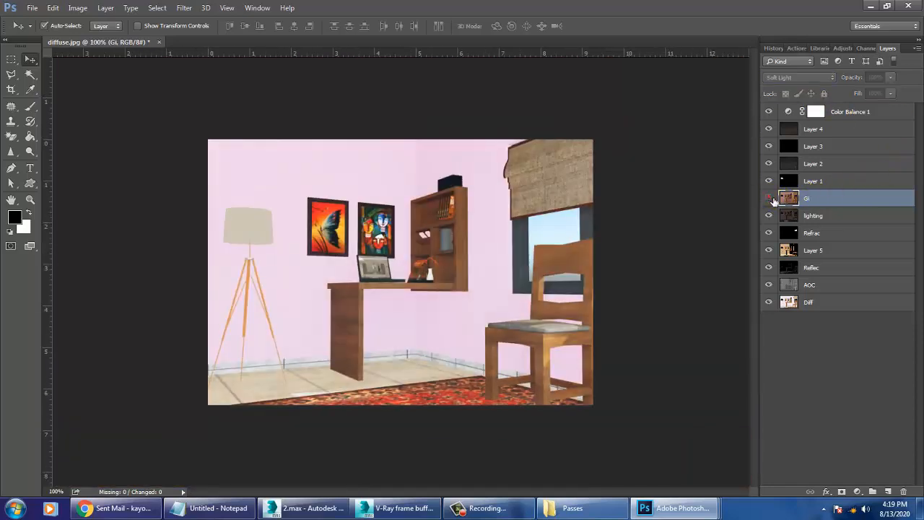
click(769, 198)
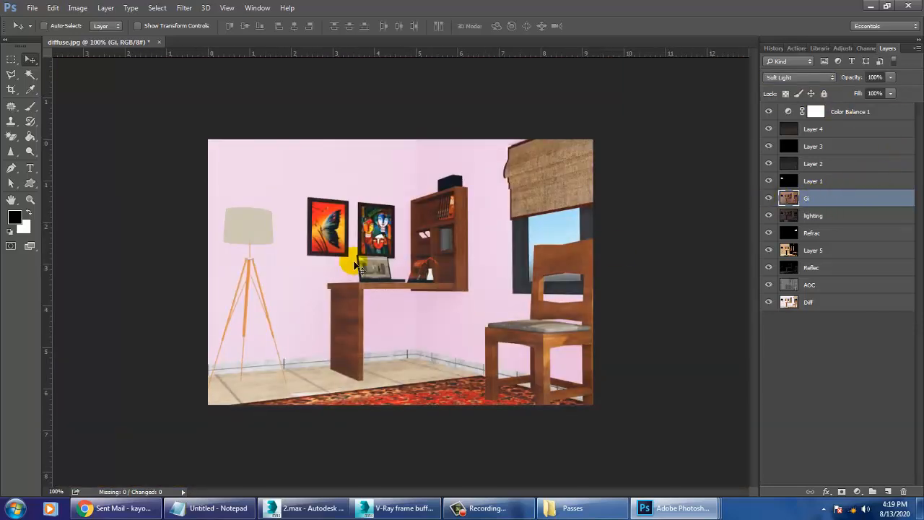
alt+scroll(354, 268, up, 1)
Step: Rename Layer 1 as SI
click(806, 182)
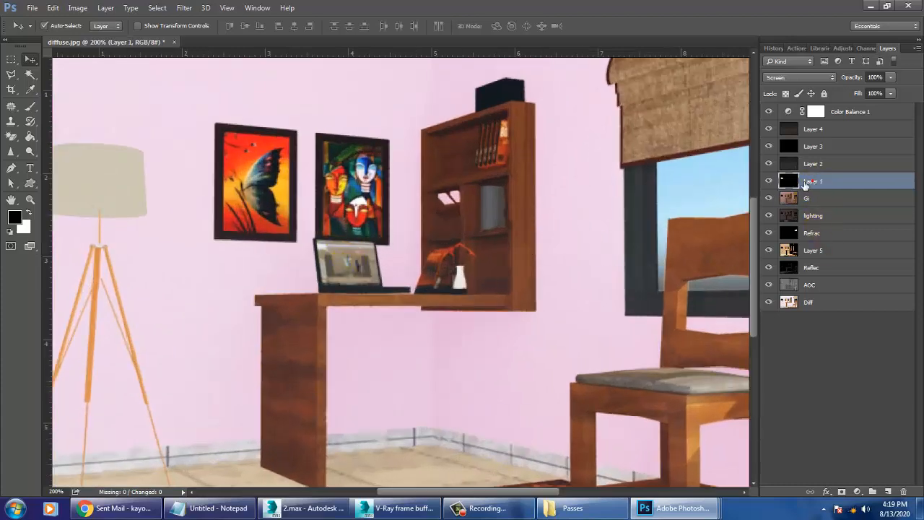
double_click(812, 181)
text(St)
Step: Hide and show Layer 2 to see what it contributes to the image
click(812, 164)
click(770, 164)
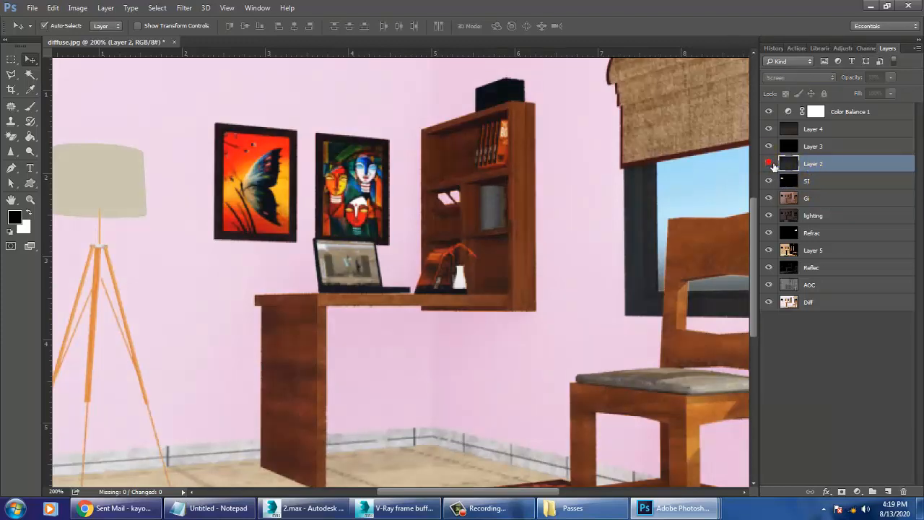
click(770, 164)
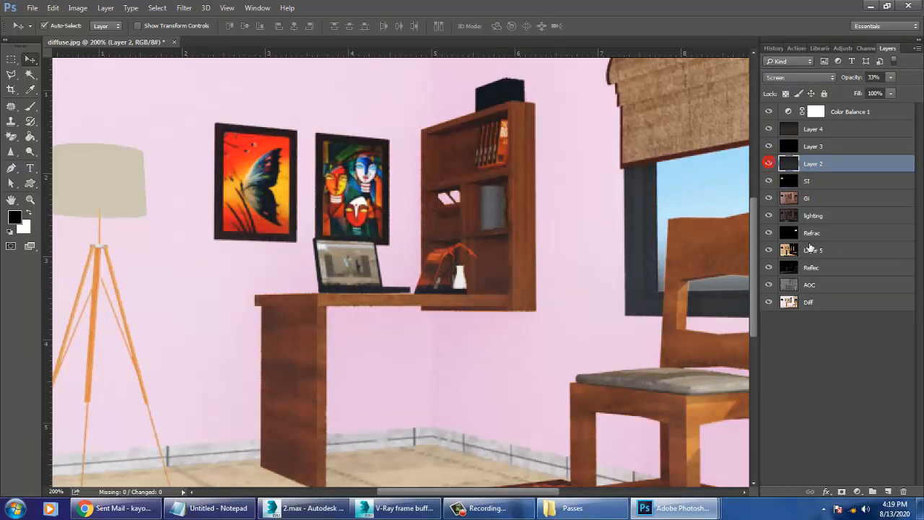
Step: Rename Layer 5 as Shadow
click(812, 249)
double_click(814, 250)
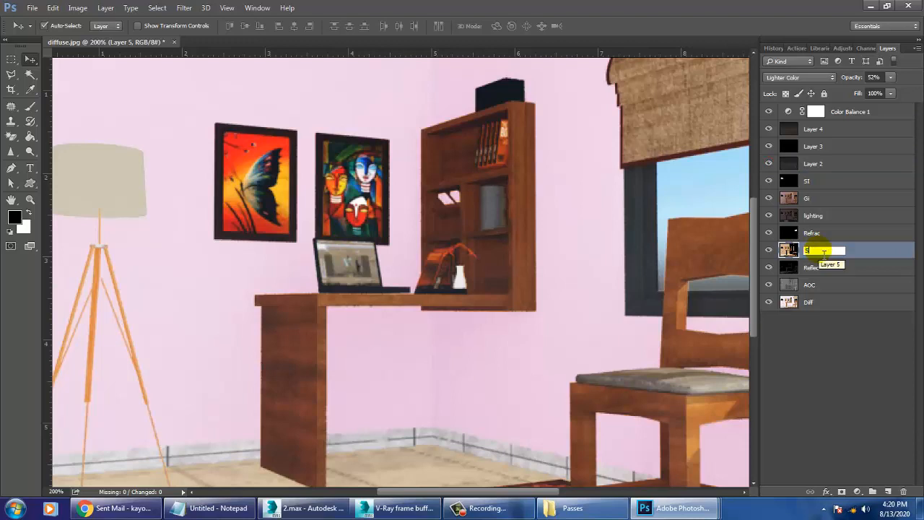
text(Shadow)
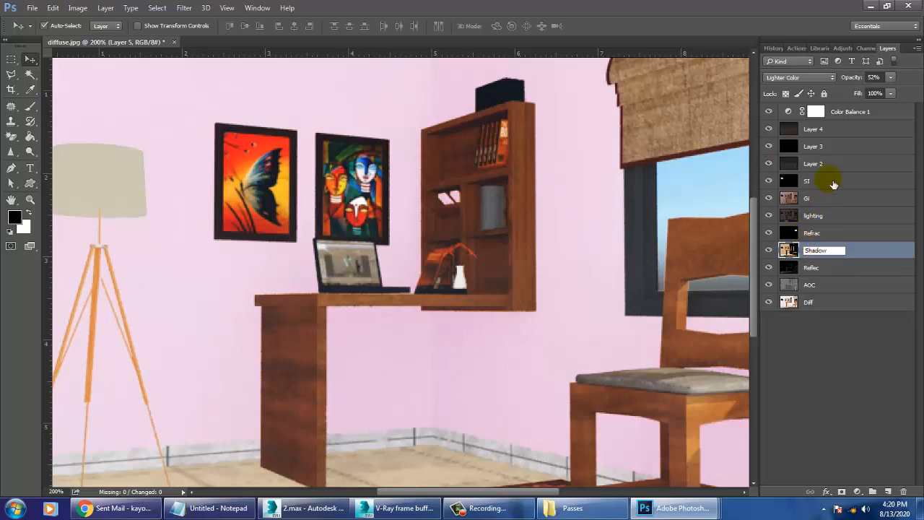
Step: Select Layer 2 again and toggle its visibility to identify which render pass it holds
click(823, 163)
click(770, 164)
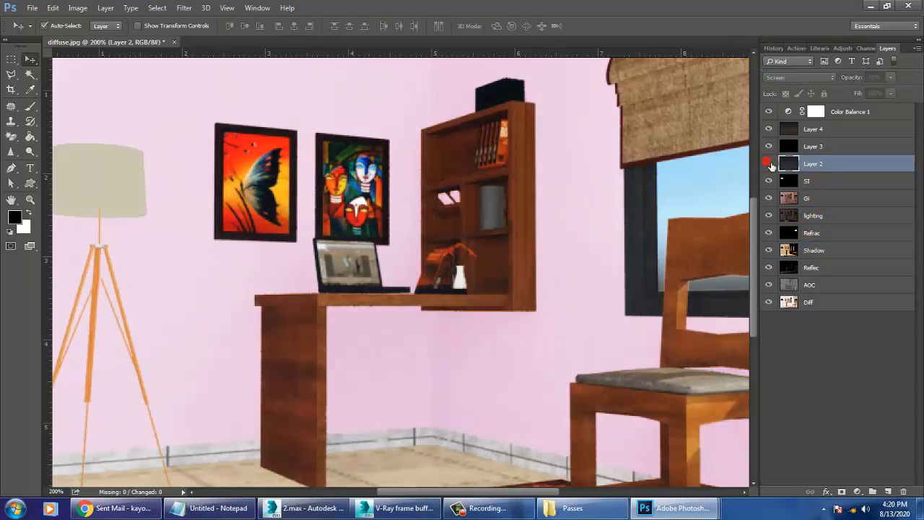
click(770, 164)
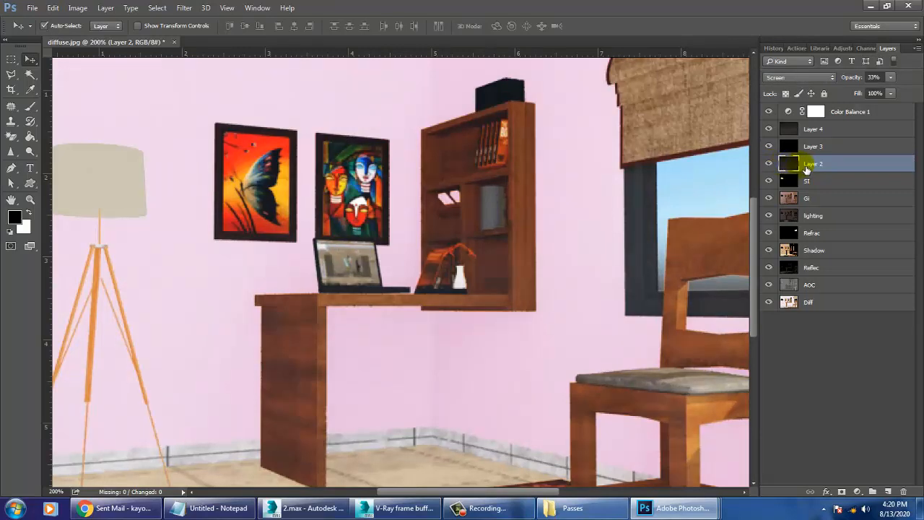
Step: Rename Layer 2 as Zdepth
double_click(812, 164)
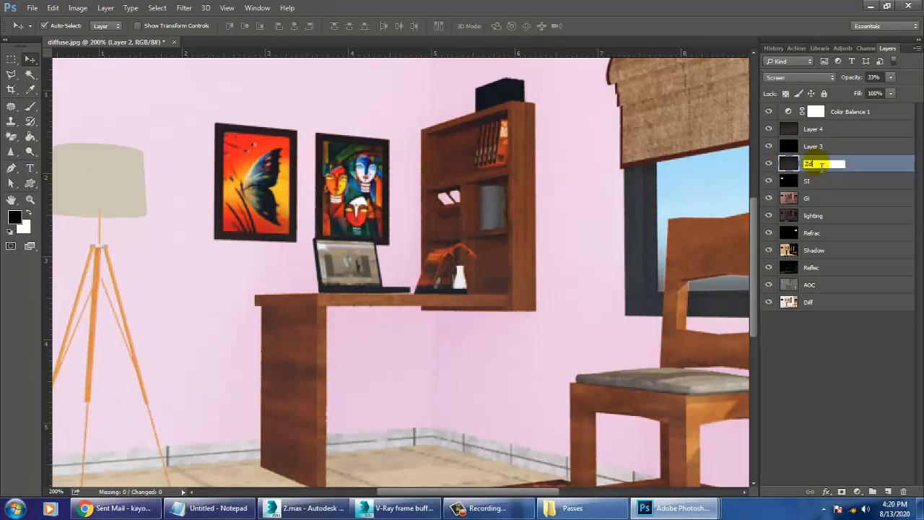
text(Zdepth)
click(834, 148)
Step: Hide and show Layer 3 to identify its render pass, and rename it as Spec
click(771, 147)
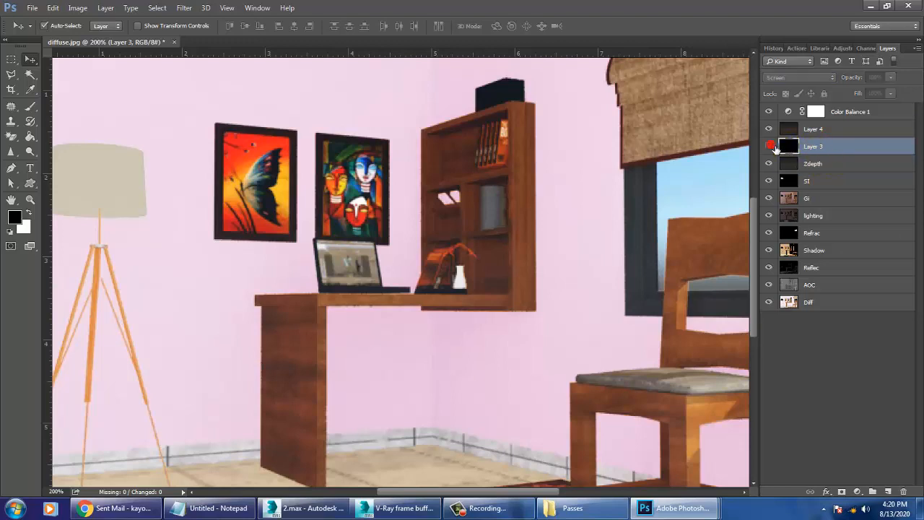
click(771, 147)
double_click(814, 147)
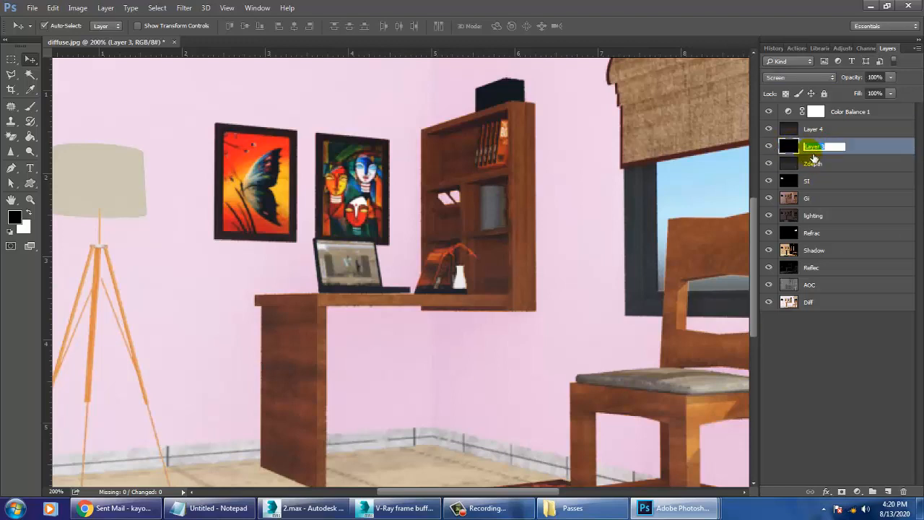
text(Spec)
key(Return)
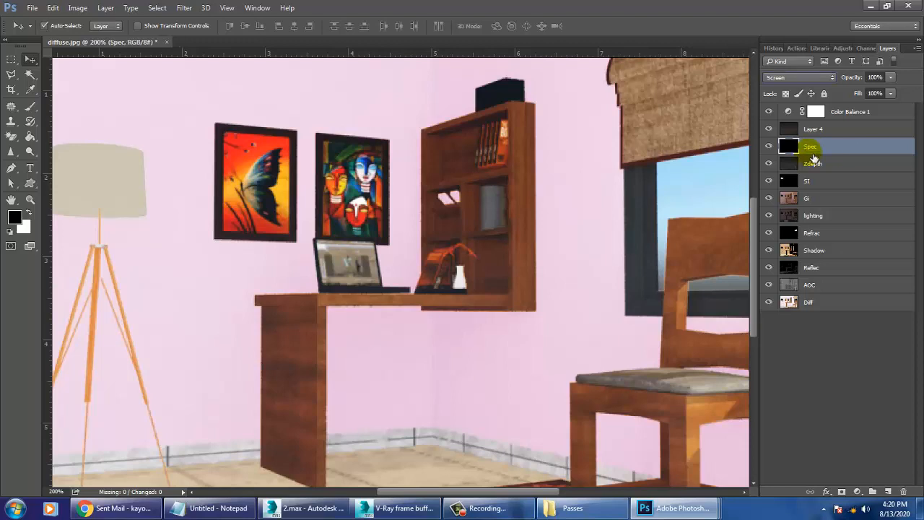
Step: Rename Layer 4 as Atmosphere
double_click(814, 130)
text(Al)
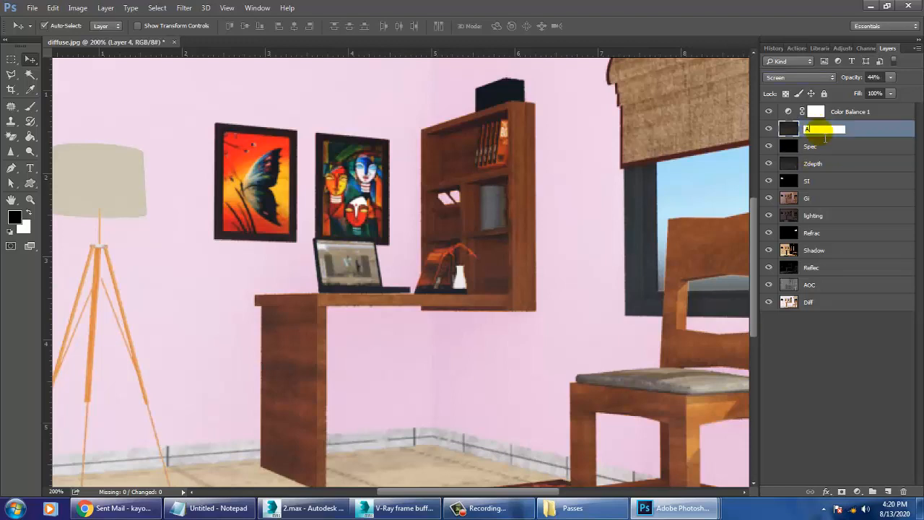
text(mosphere)
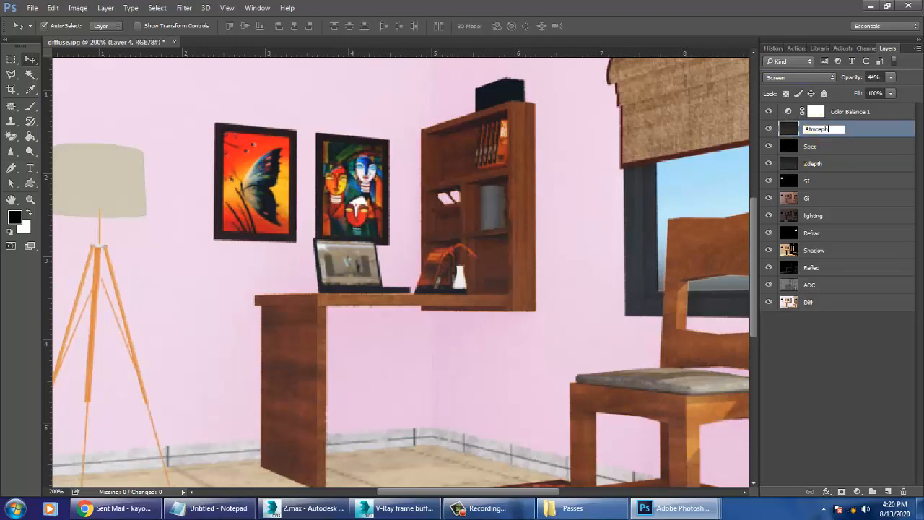
click(859, 348)
Step: Add a Brightness/Contrast adjustment layer above Color Balance 1 with brightness -4 and contrast -36
key(ctrl+minus)
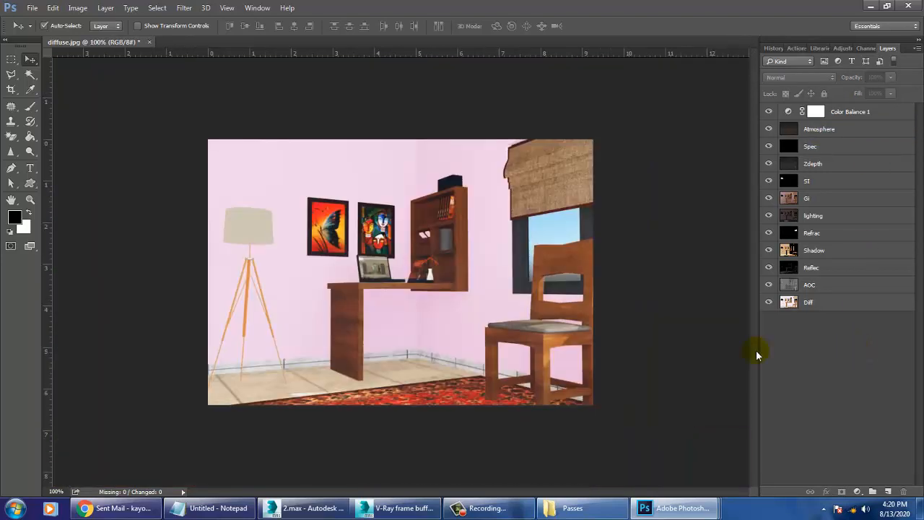
click(818, 112)
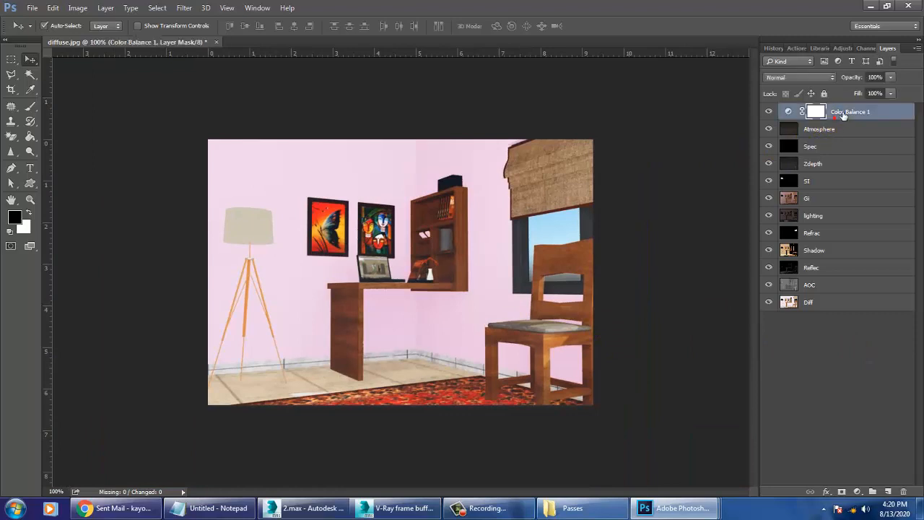
click(857, 492)
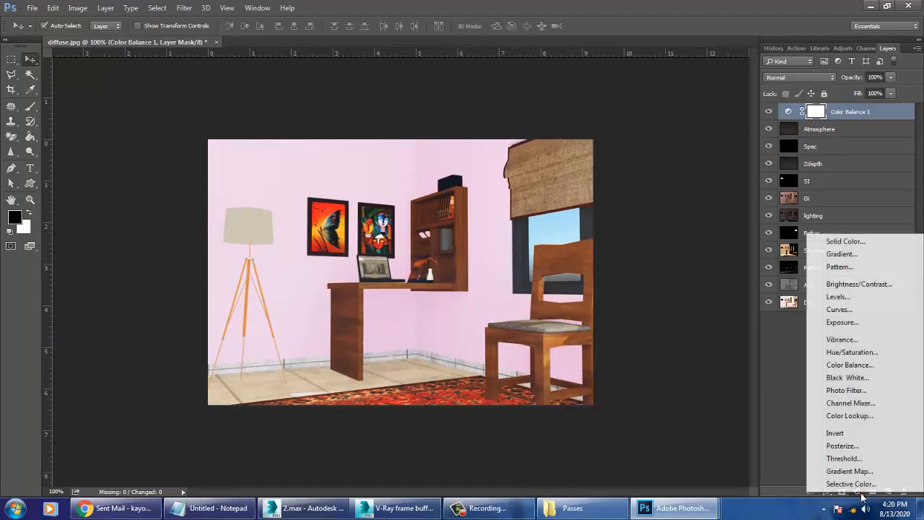
click(858, 284)
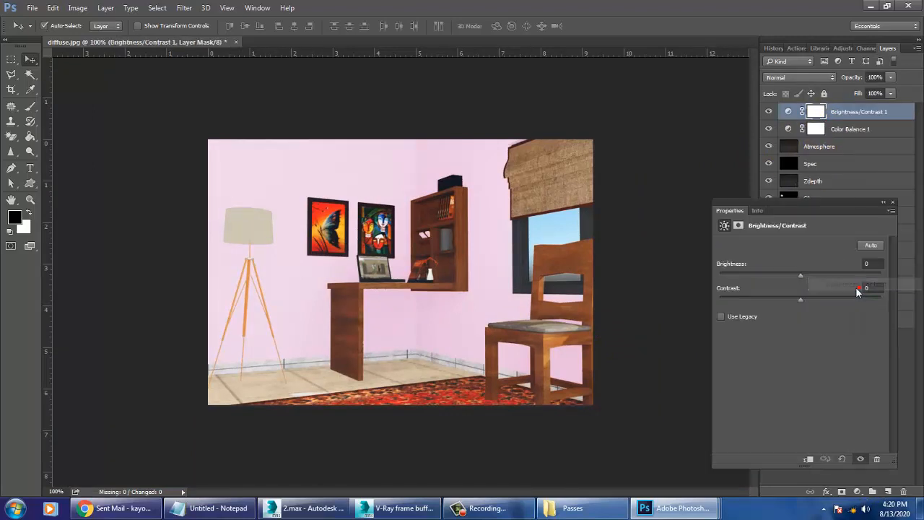
drag(805, 279, 735, 322)
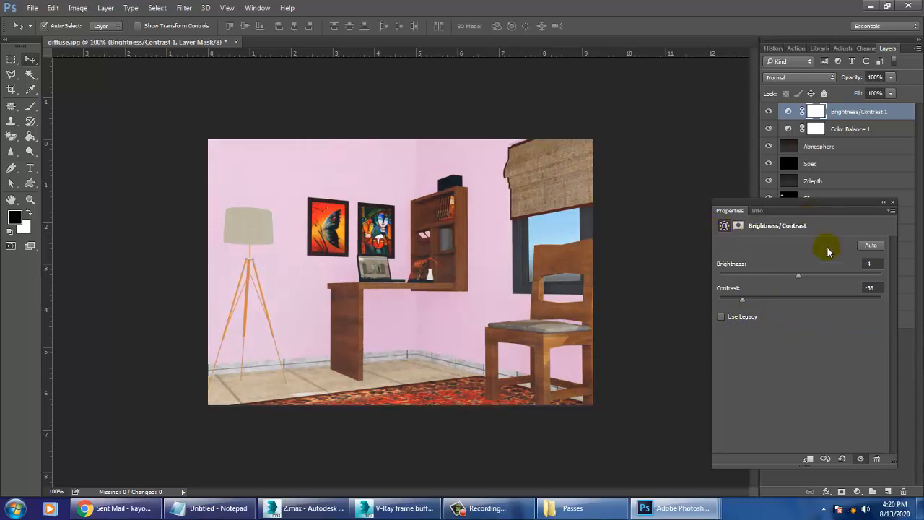
click(907, 355)
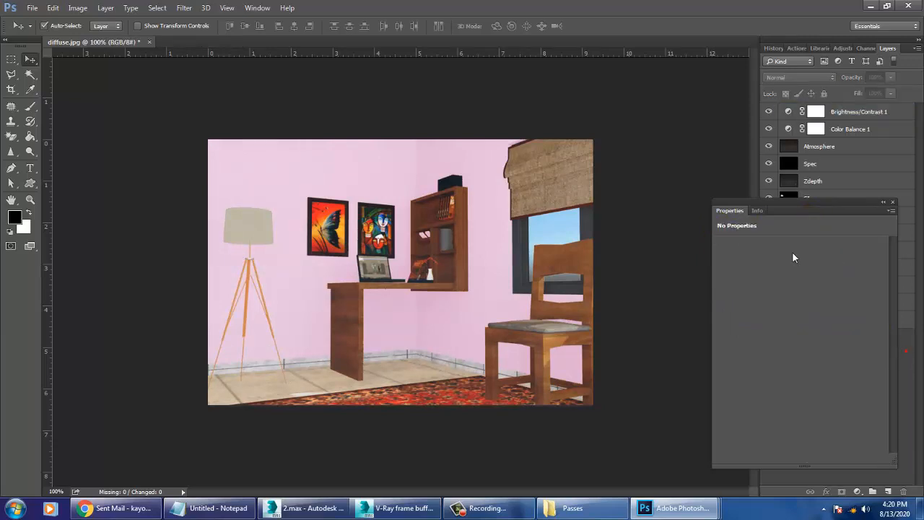
click(893, 202)
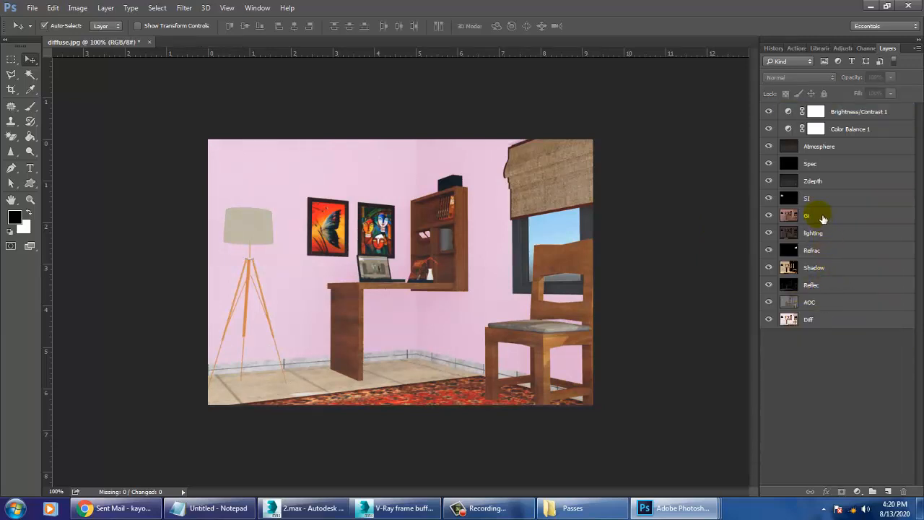
Step: Check the lighting layer by toggling its visibility, and try moving it directly below the Atmosphere layer
click(816, 233)
click(768, 232)
click(768, 233)
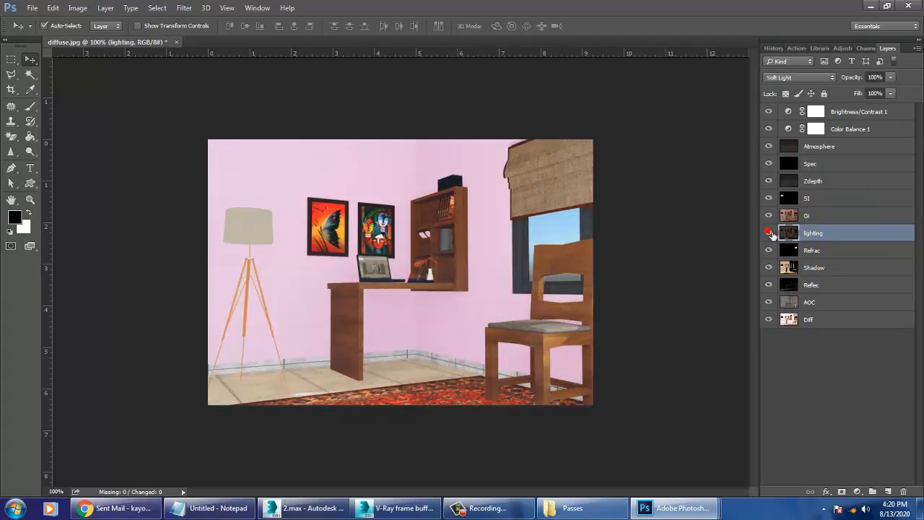
drag(831, 232, 829, 160)
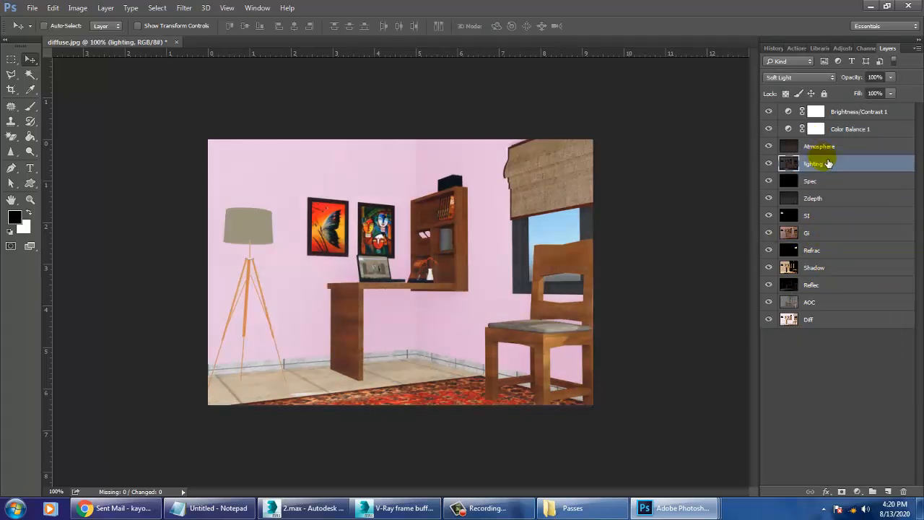
key(ctrl+z)
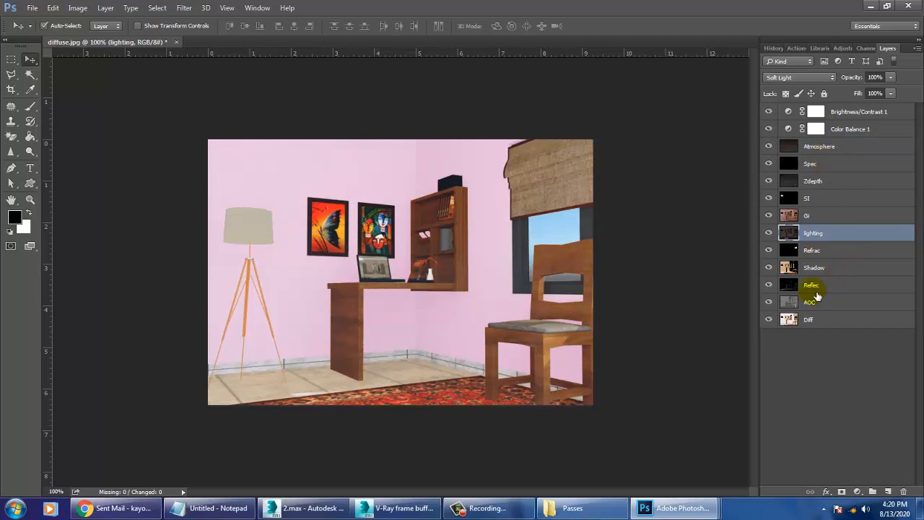
Step: Add an Exposure adjustment layer above Brightness/Contrast 1 with exposure set to +0.02
click(841, 110)
click(858, 492)
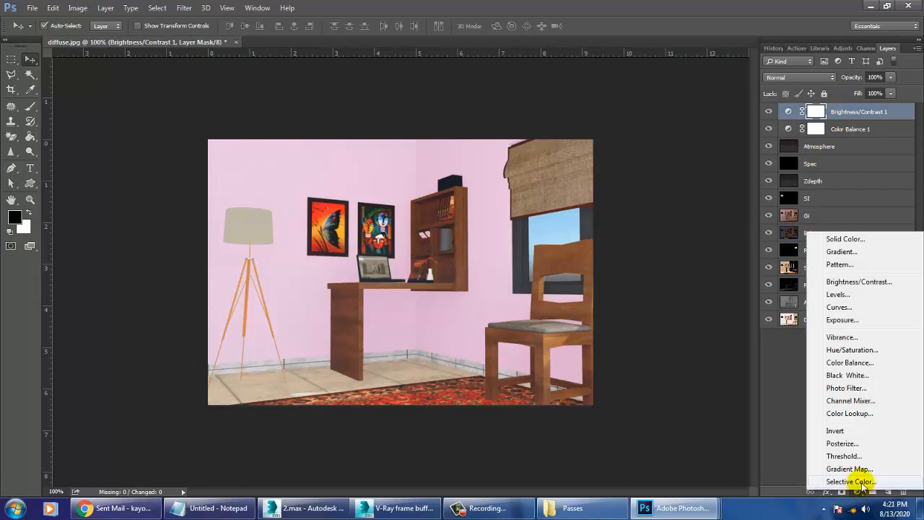
click(863, 320)
drag(801, 275, 802, 280)
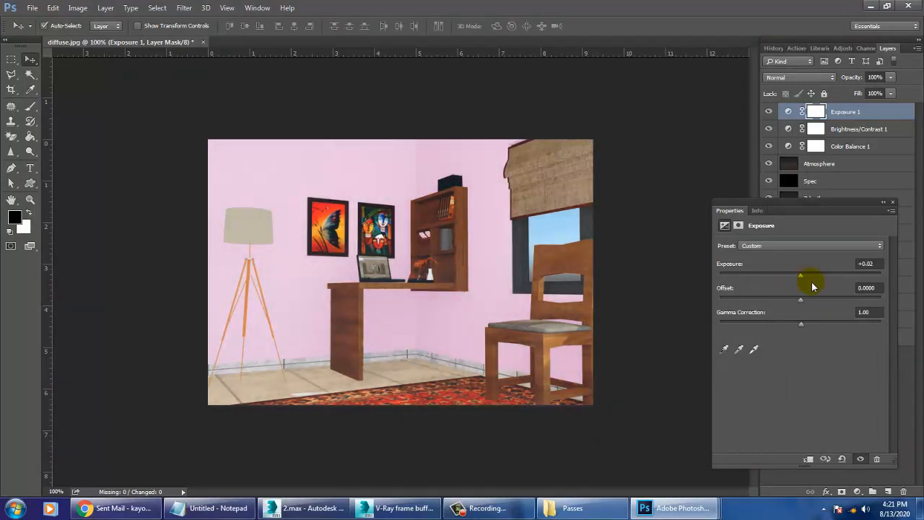
click(893, 201)
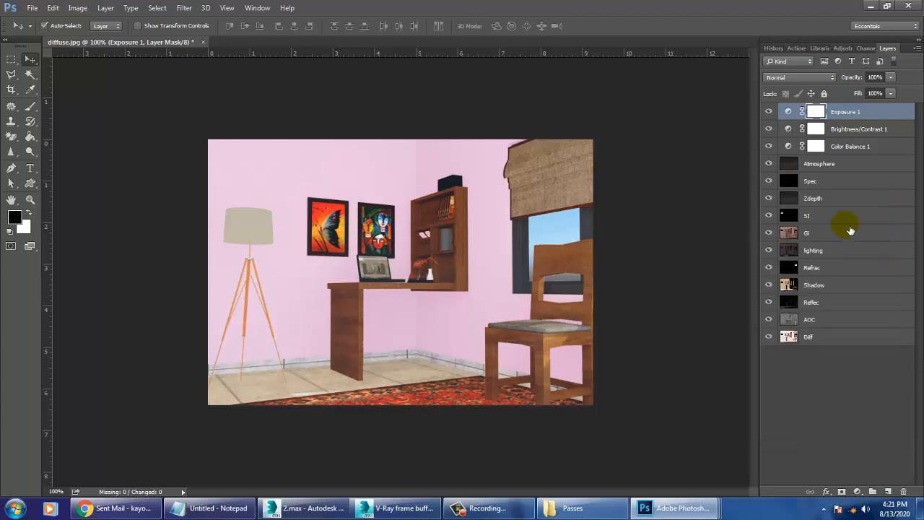
Step: Hide and show the Reflec layer repeatedly to compare the image with and without the reflections
click(826, 268)
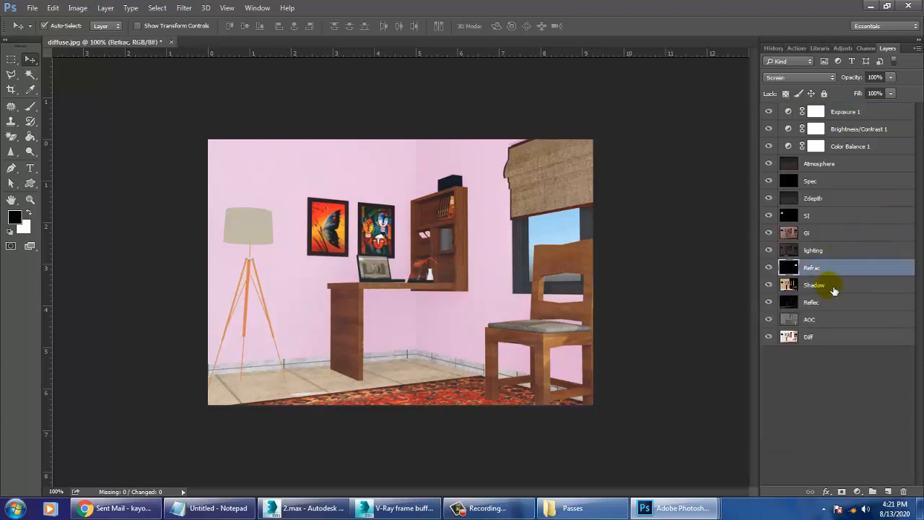
click(834, 287)
click(818, 303)
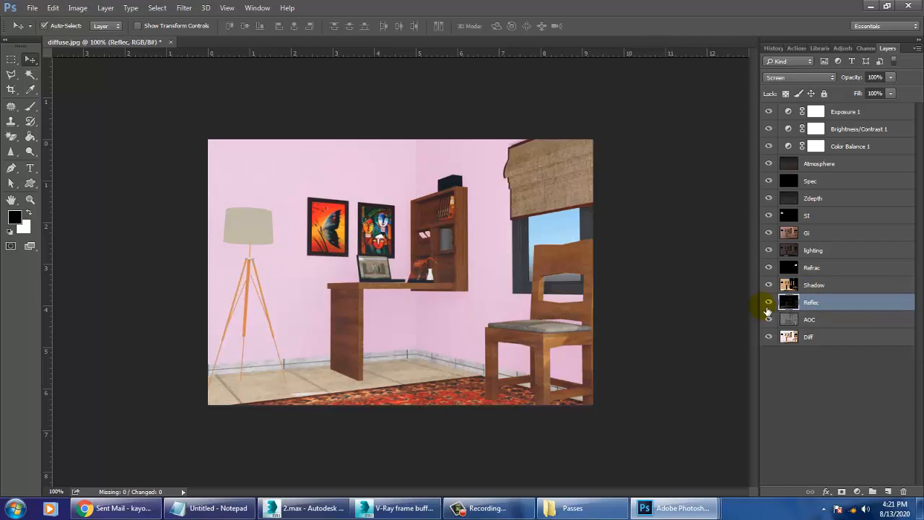
click(769, 302)
click(771, 301)
click(771, 301)
click(771, 301)
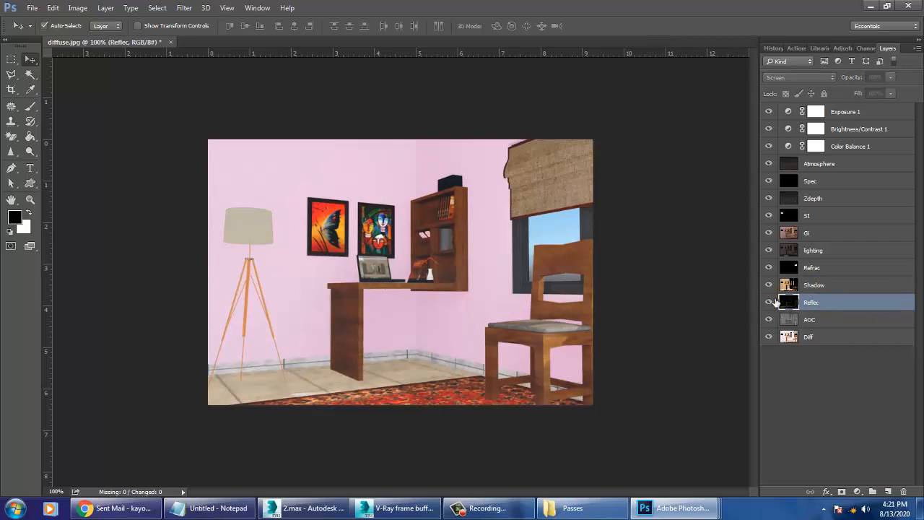
Step: Try other blend modes on the Reflec layer, including Color Burn, Color Dodge, Vivid Light and Difference, and return it to Screen
click(796, 76)
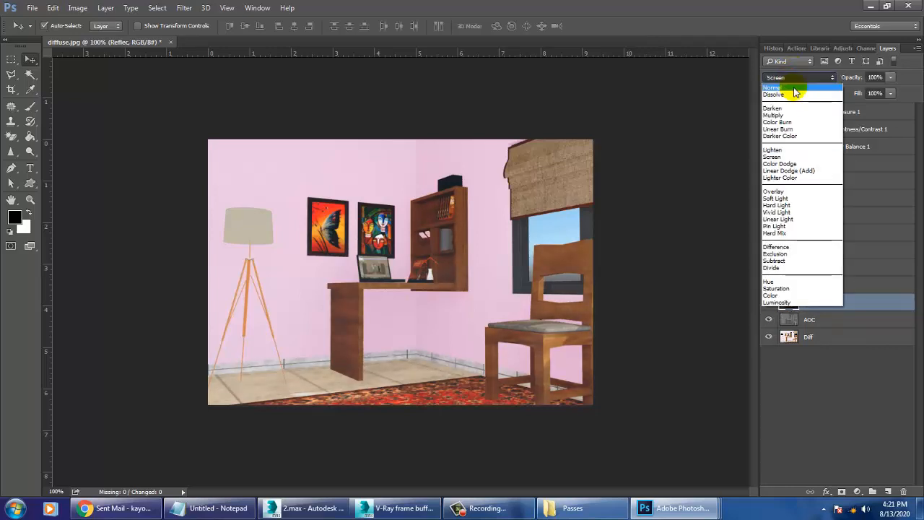
click(798, 85)
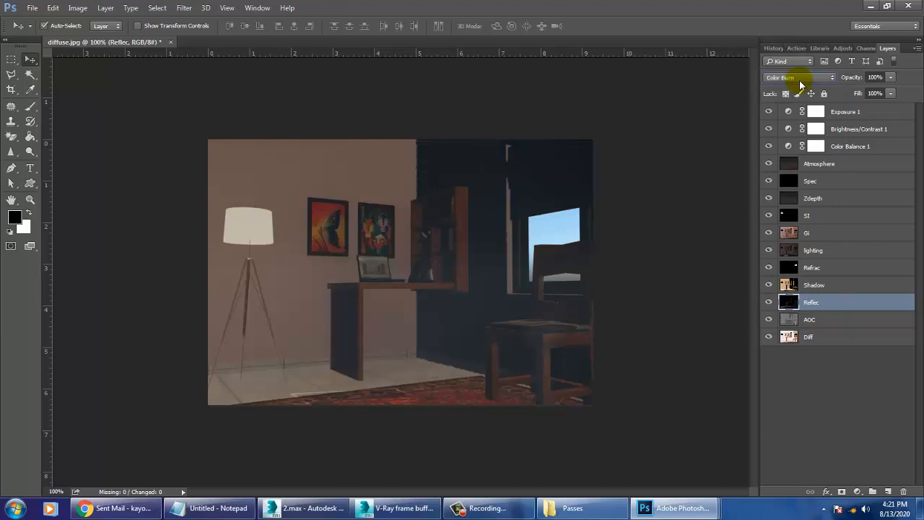
scroll(800, 85, down, 3)
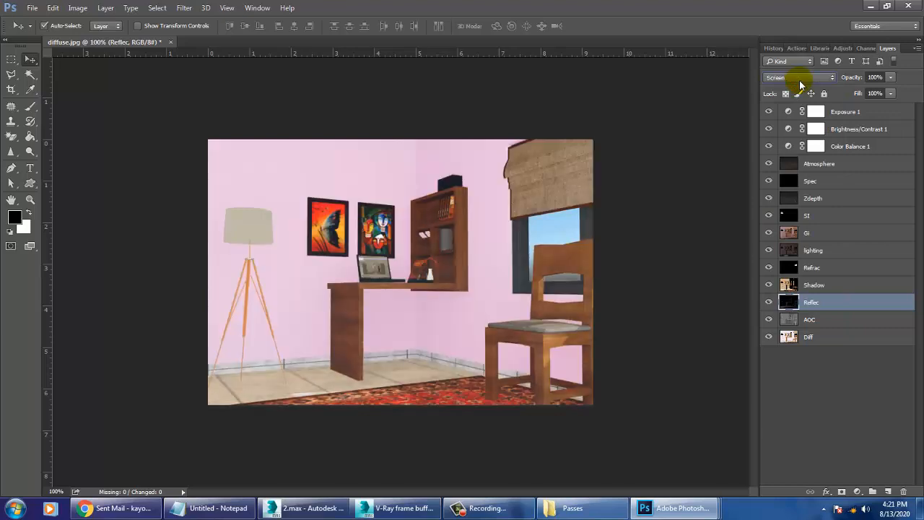
scroll(801, 85, down, 1)
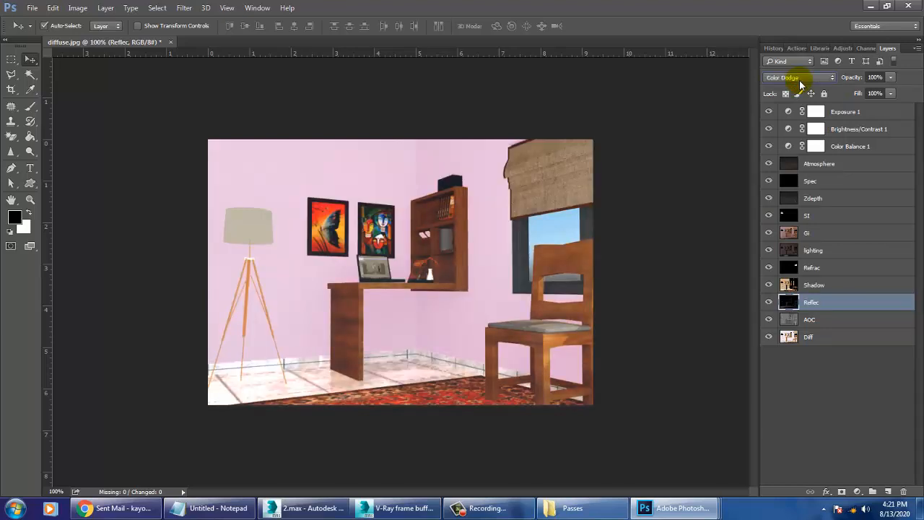
scroll(800, 85, down, 2)
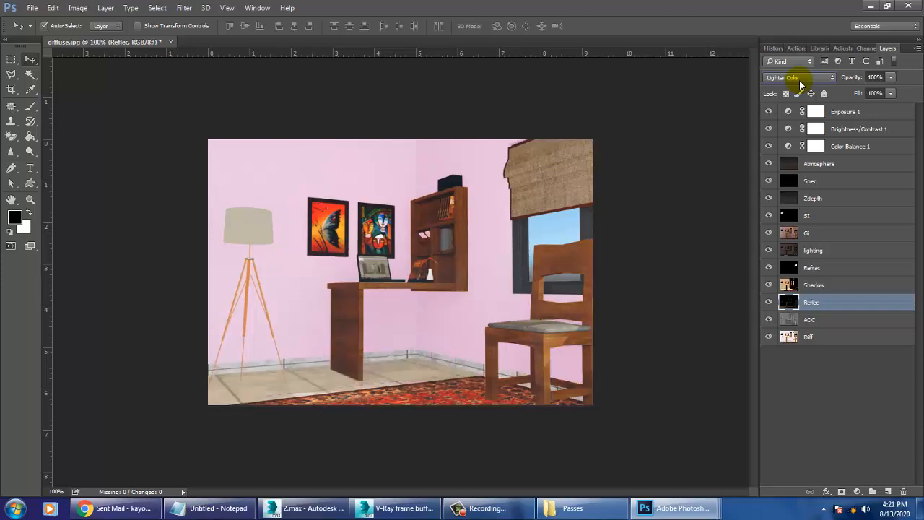
scroll(800, 85, down, 4)
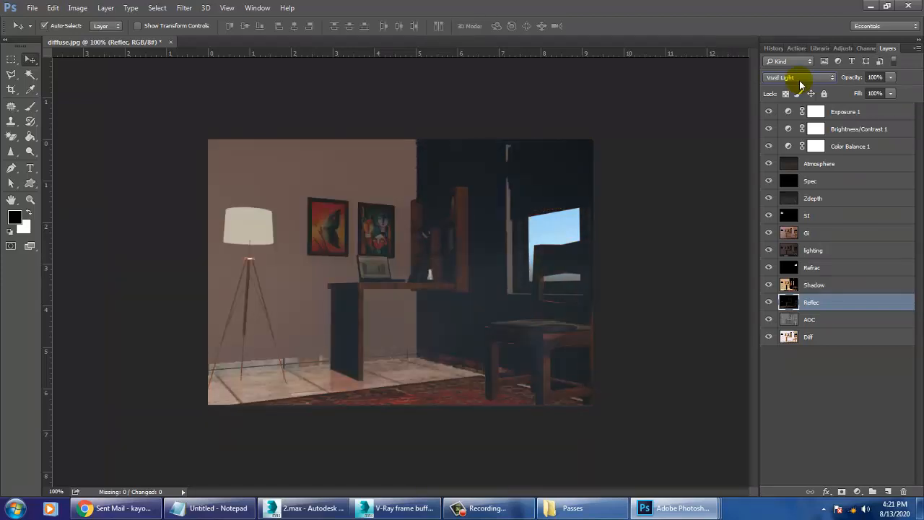
scroll(800, 85, down, 4)
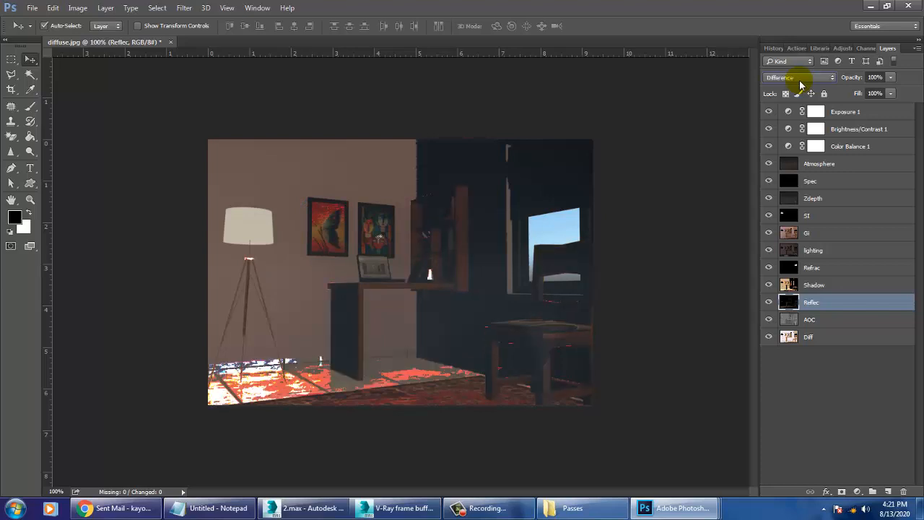
scroll(800, 85, up, 8)
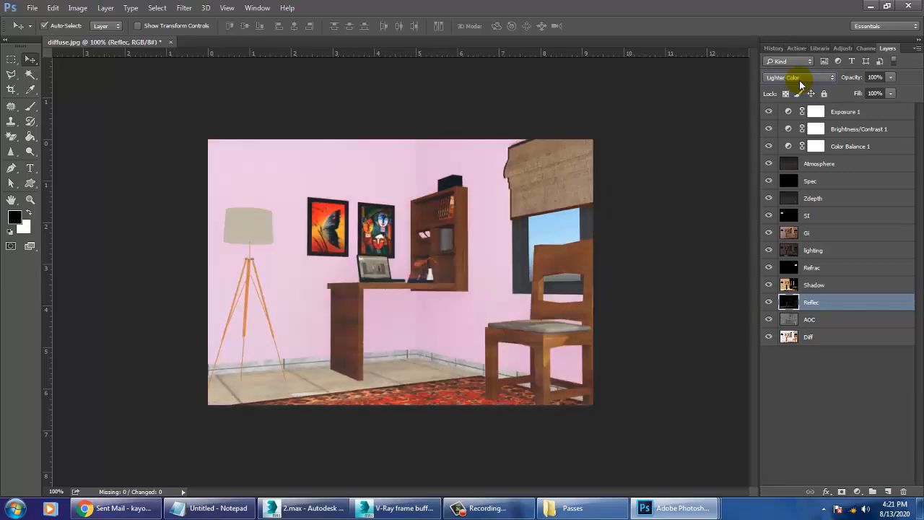
scroll(800, 85, up, 2)
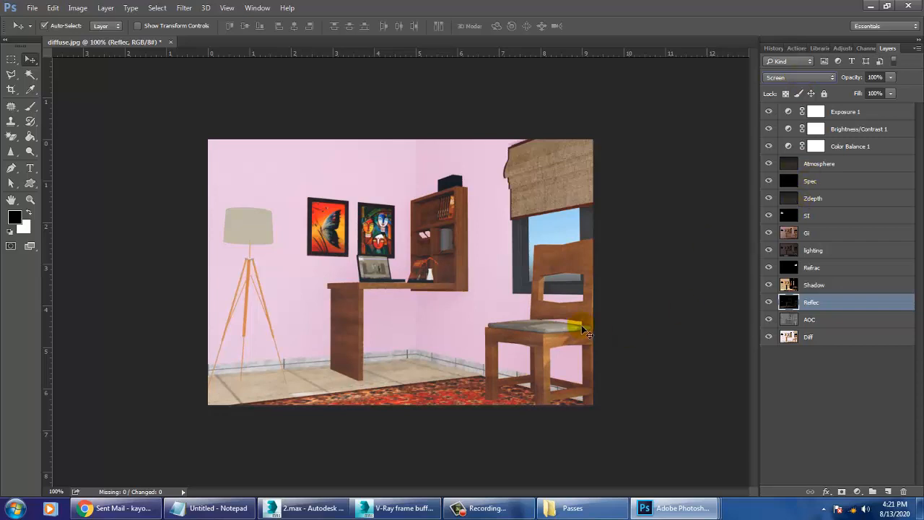
key(ctrl+plus)
key(ctrl+minus)
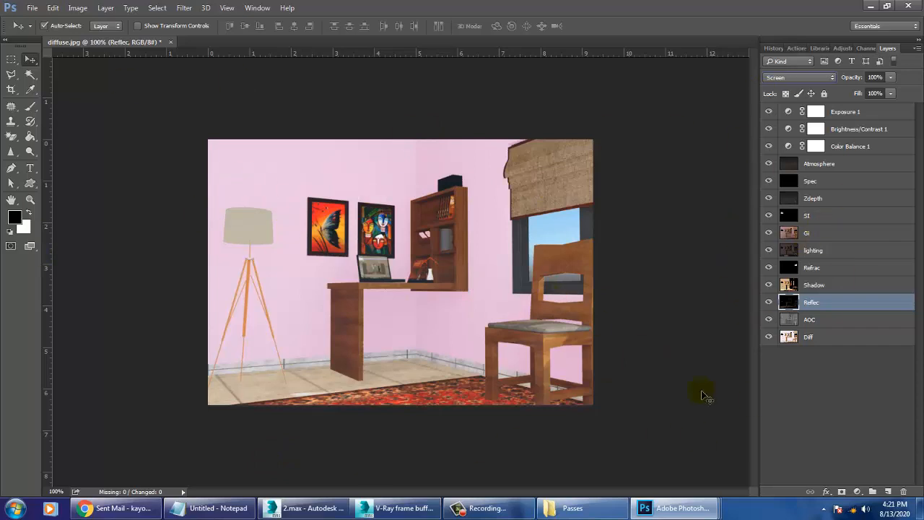
click(852, 377)
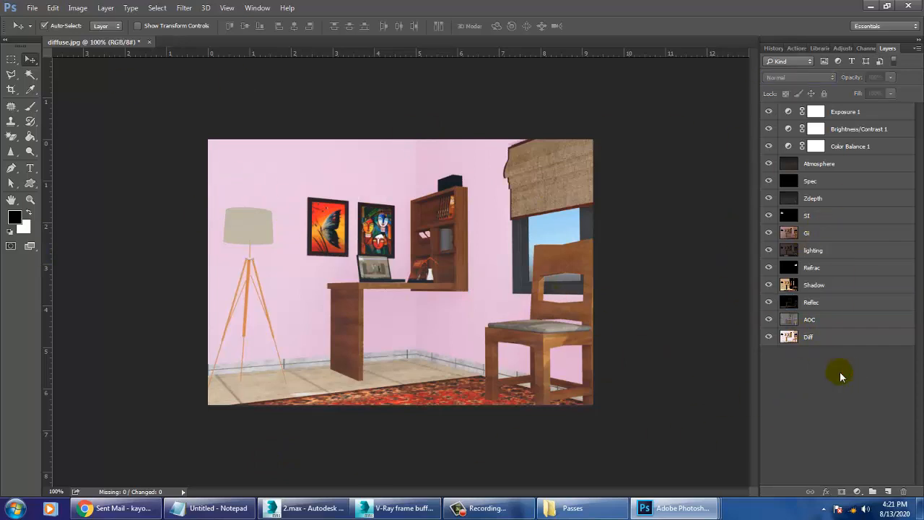